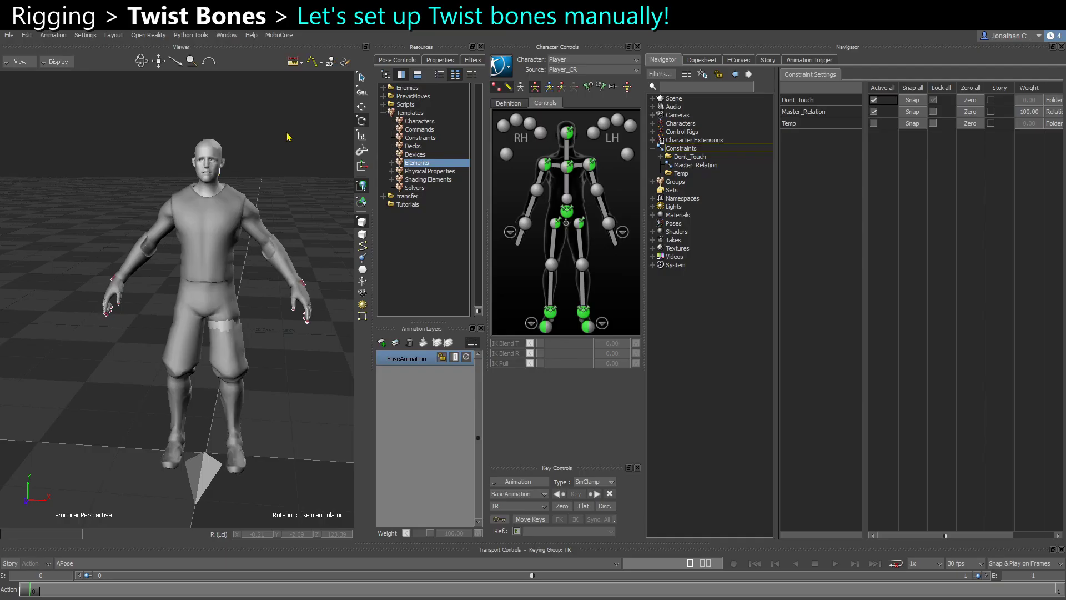
Step: Inspect the left shoulder and left elbow roll bone slots in the character definition
{"action": "left_click_drag", "start_coordinate": [241, 228], "coordinate": [109, 166], "text": "ctrl"}
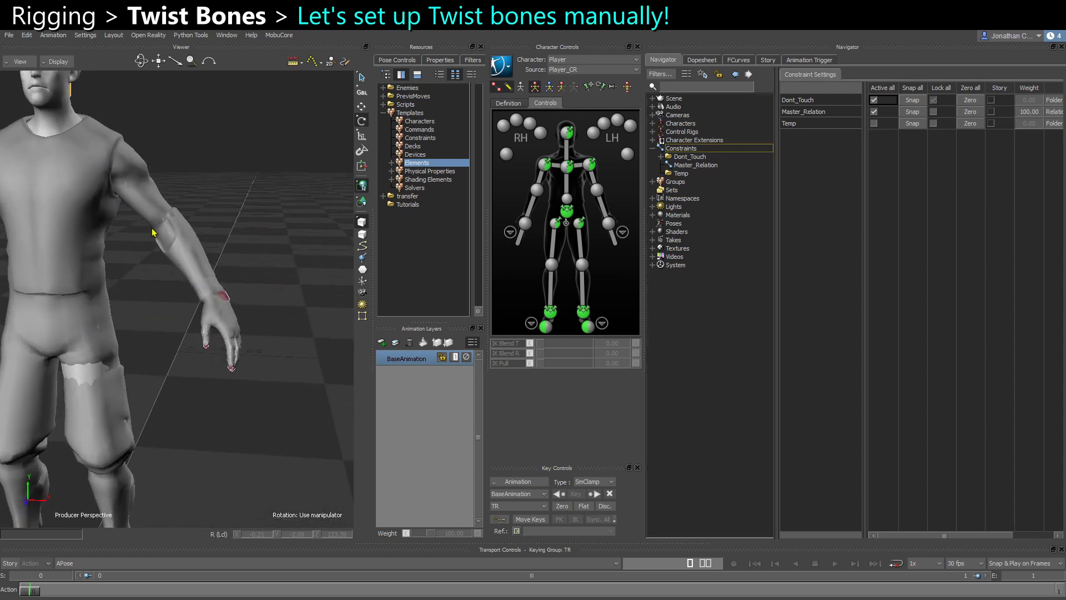
{"action": "left_click_drag", "start_coordinate": [150, 327], "coordinate": [191, 370], "text": "shift"}
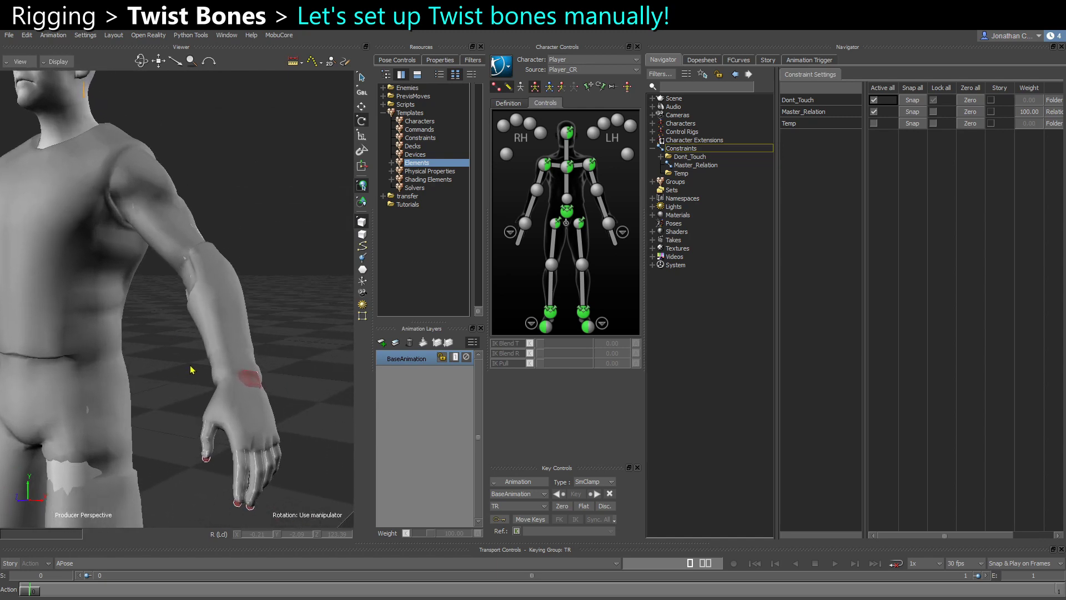
{"action": "middle_click_drag", "start_coordinate": [191, 369], "coordinate": [190, 377]}
{"action": "left_click", "coordinate": [508, 103]}
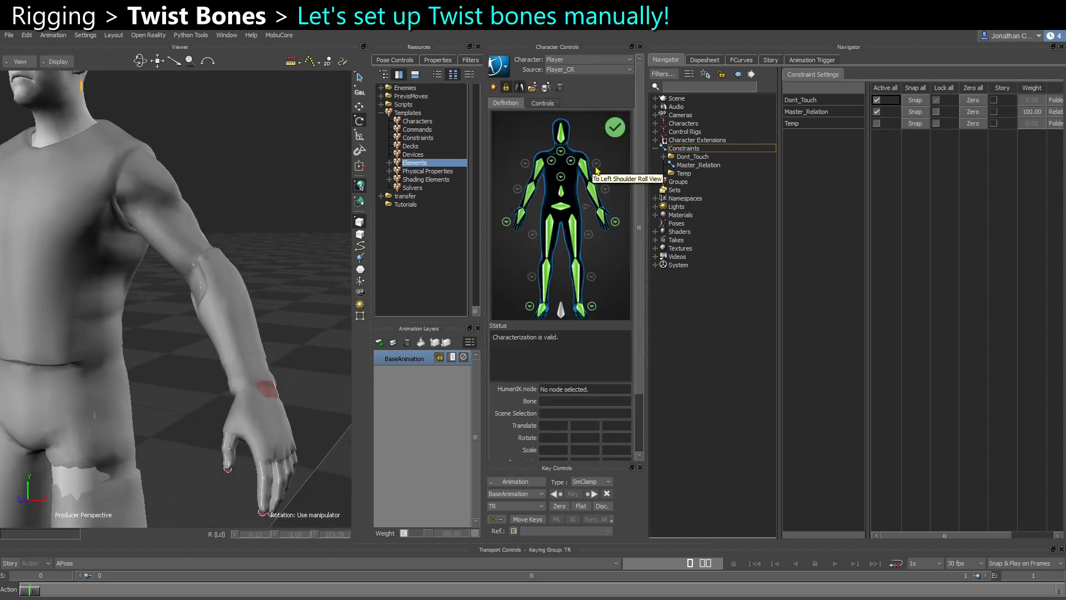
{"action": "left_click", "coordinate": [596, 166]}
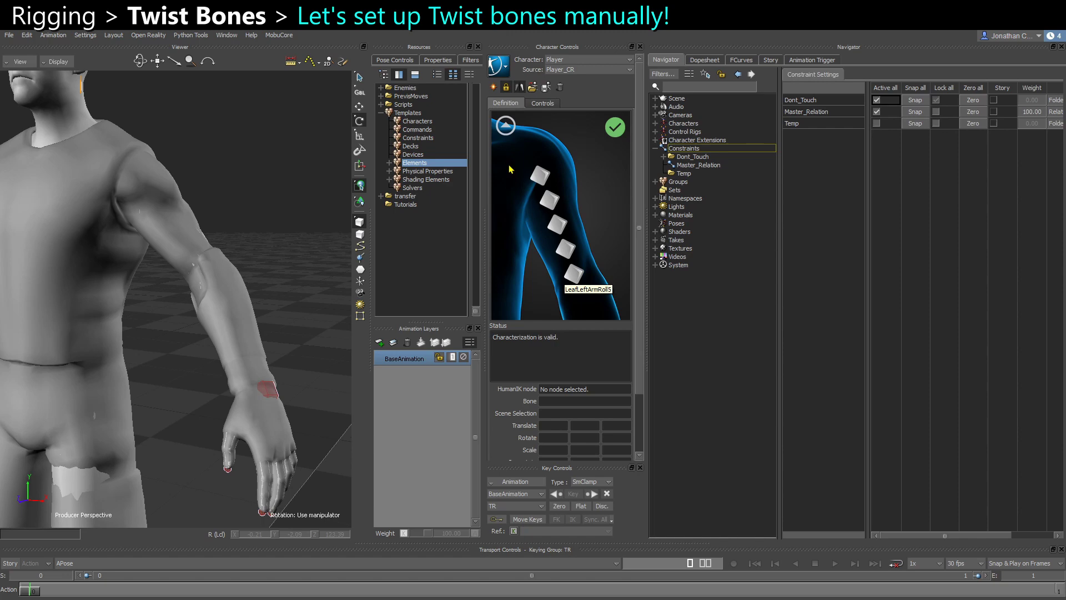
{"action": "left_click", "coordinate": [506, 125]}
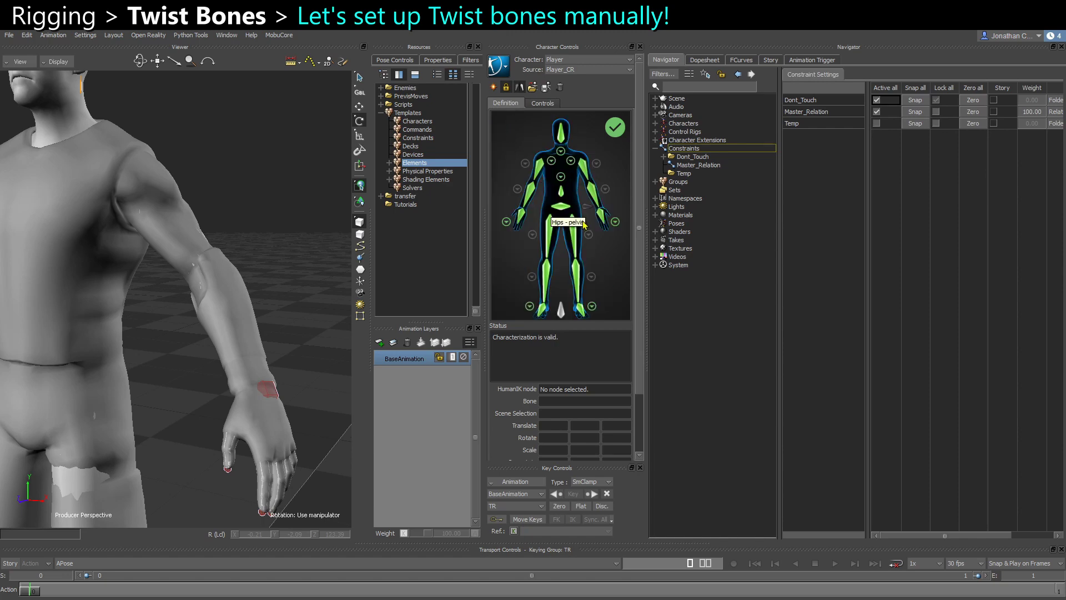
{"action": "left_click", "coordinate": [607, 191]}
{"action": "left_click", "coordinate": [501, 127]}
Step: Try rotating the left upper-arm and lower-arm twist bones in X-Ray display, and undo the rotations
{"action": "scroll", "coordinate": [269, 287], "scroll_direction": "up", "scroll_amount": 2}
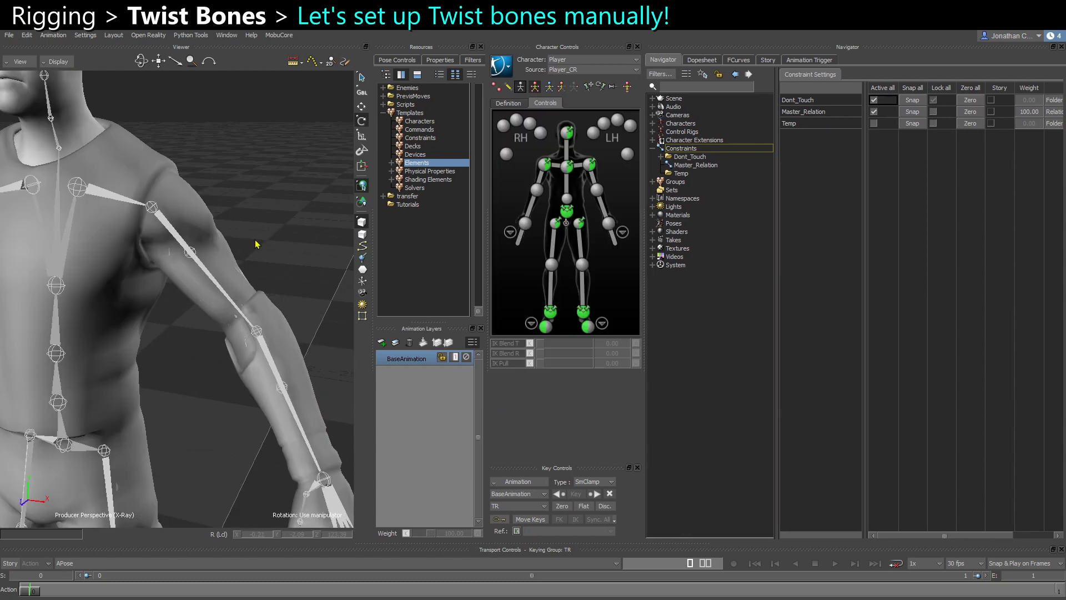
{"action": "left_click_drag", "start_coordinate": [211, 261], "coordinate": [220, 299]}
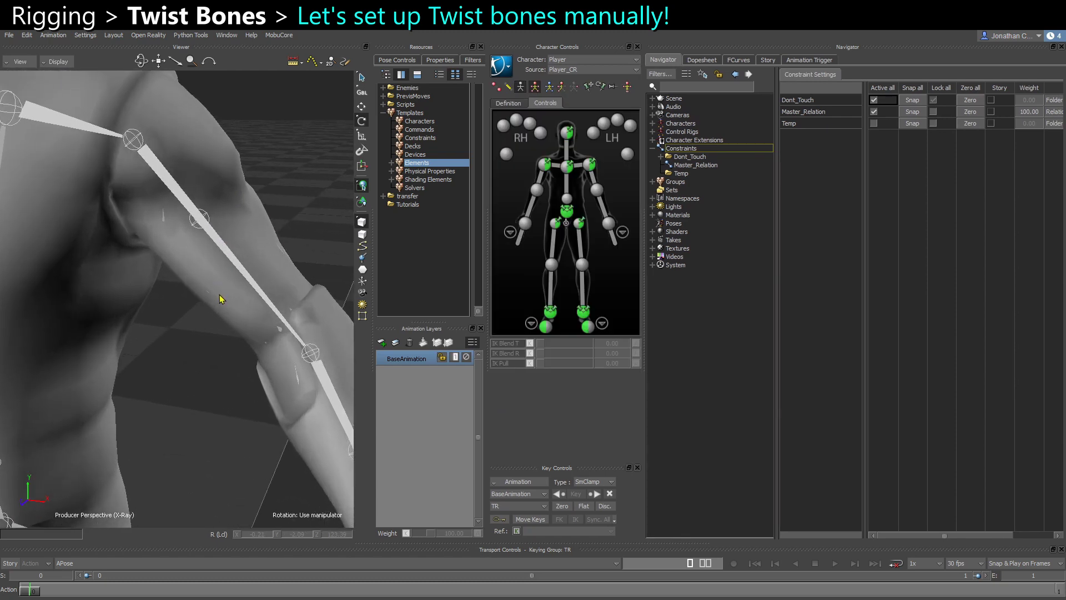
{"action": "left_click", "coordinate": [205, 217]}
{"action": "left_click_drag", "start_coordinate": [230, 246], "coordinate": [136, 236], "text": "ctrl+shift"}
{"action": "key", "text": "ctrl+z"}
{"action": "mouse_move", "coordinate": [234, 276]}
{"action": "left_mouse_down"}
{"action": "mouse_move", "coordinate": [258, 282]}
{"action": "mouse_move", "coordinate": [231, 290]}
{"action": "left_mouse_up"}
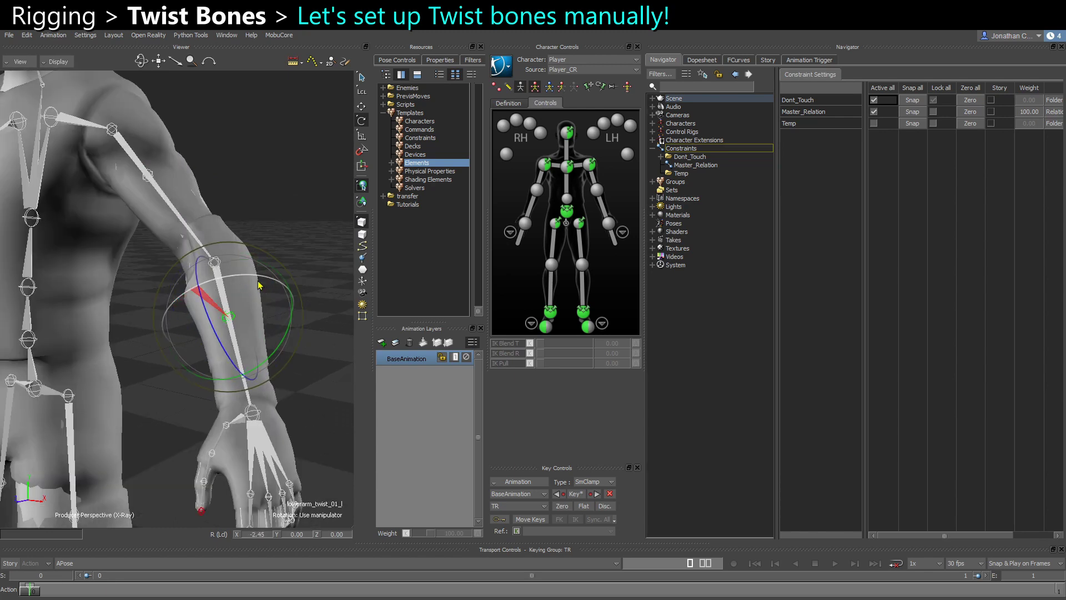
{"action": "key", "text": "ctrl+z"}
{"action": "key", "text": "ctrl+z"}
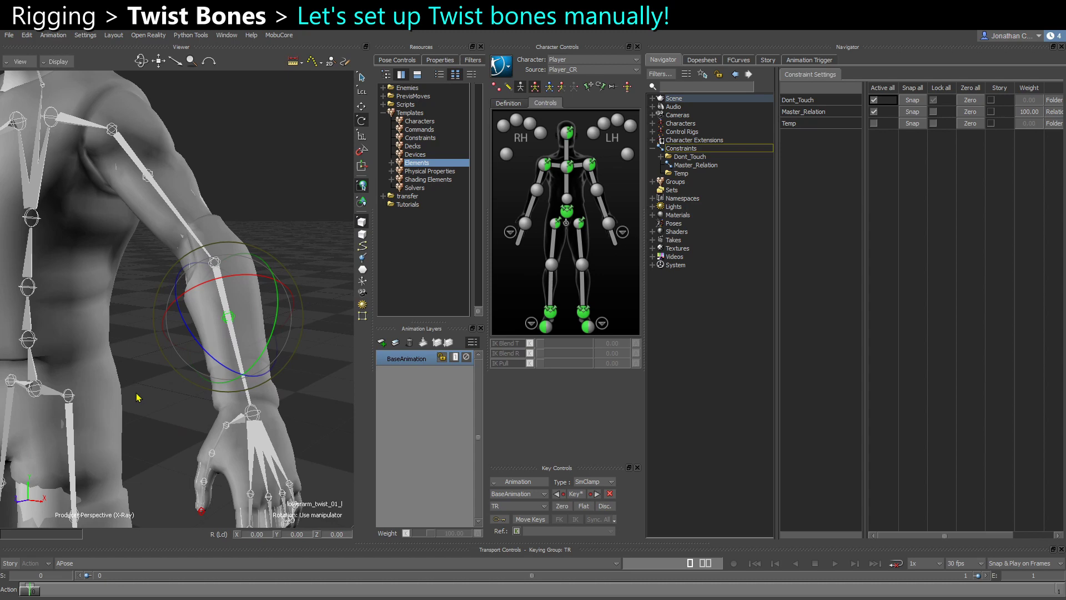
Step: Check the left leg's skeleton for twist bones, selecting the calf_l bone
{"action": "left_click_drag", "start_coordinate": [136, 393], "coordinate": [217, 291], "text": "shift"}
{"action": "left_click", "coordinate": [196, 323]}
{"action": "left_click", "coordinate": [284, 269]}
{"action": "left_click", "coordinate": [202, 327]}
{"action": "key", "text": "ctrl+z"}
{"action": "left_click", "coordinate": [198, 298]}
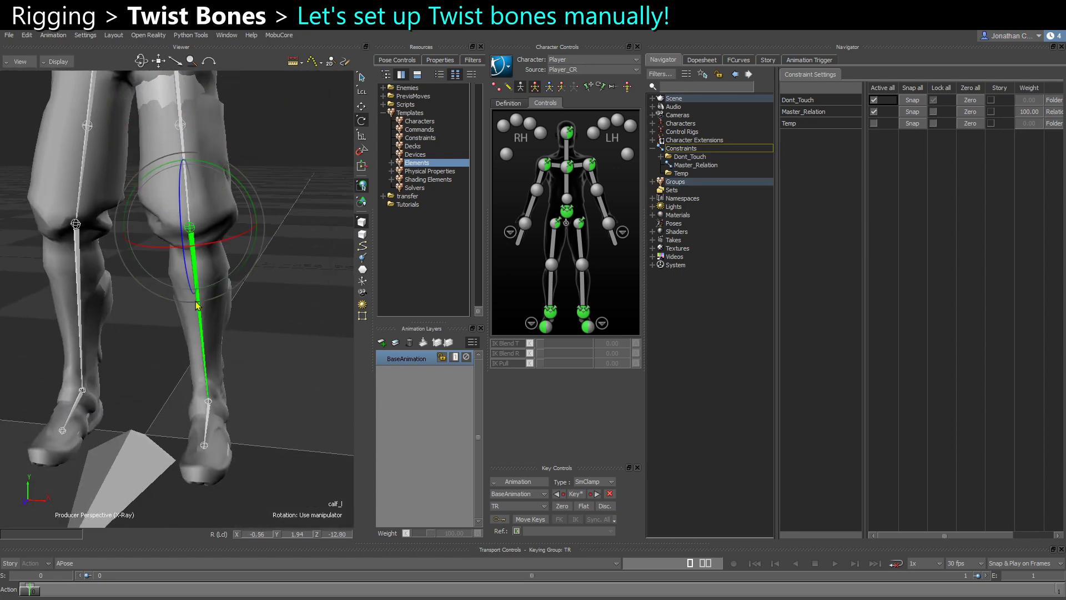
Step: Examine the left arm's hierarchy in the schematic view, checking how upperarm_twist_01_l and lowerarm_twist_01_l are parented relative to lowerarm_l and hand_l
{"action": "left_click_drag", "start_coordinate": [216, 240], "coordinate": [235, 426], "text": "shift"}
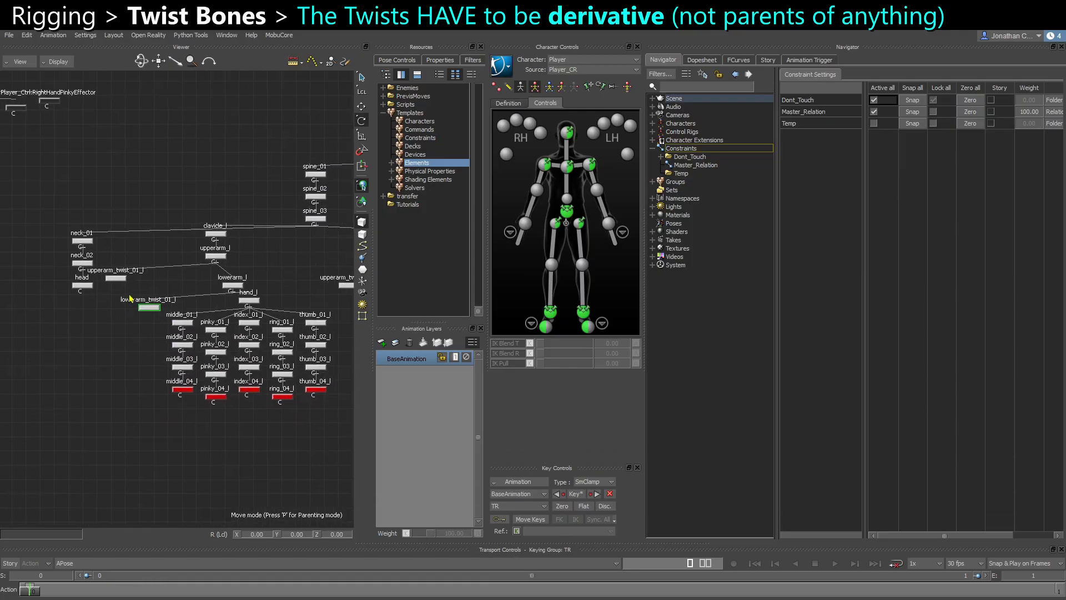
{"action": "scroll", "coordinate": [129, 299], "scroll_direction": "up", "scroll_amount": 4}
{"action": "left_click", "coordinate": [62, 303]}
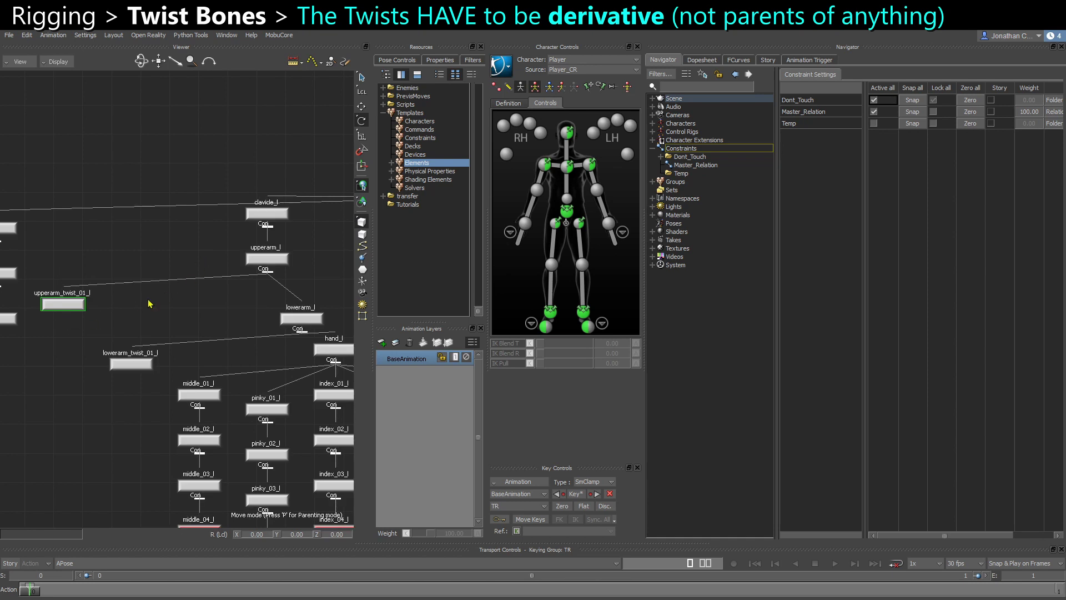
{"action": "left_click_drag", "start_coordinate": [208, 238], "coordinate": [259, 275]}
{"action": "left_click_drag", "start_coordinate": [110, 326], "coordinate": [129, 368]}
{"action": "left_click_drag", "start_coordinate": [255, 301], "coordinate": [293, 323]}
{"action": "left_click_drag", "start_coordinate": [258, 345], "coordinate": [294, 324], "text": "shift"}
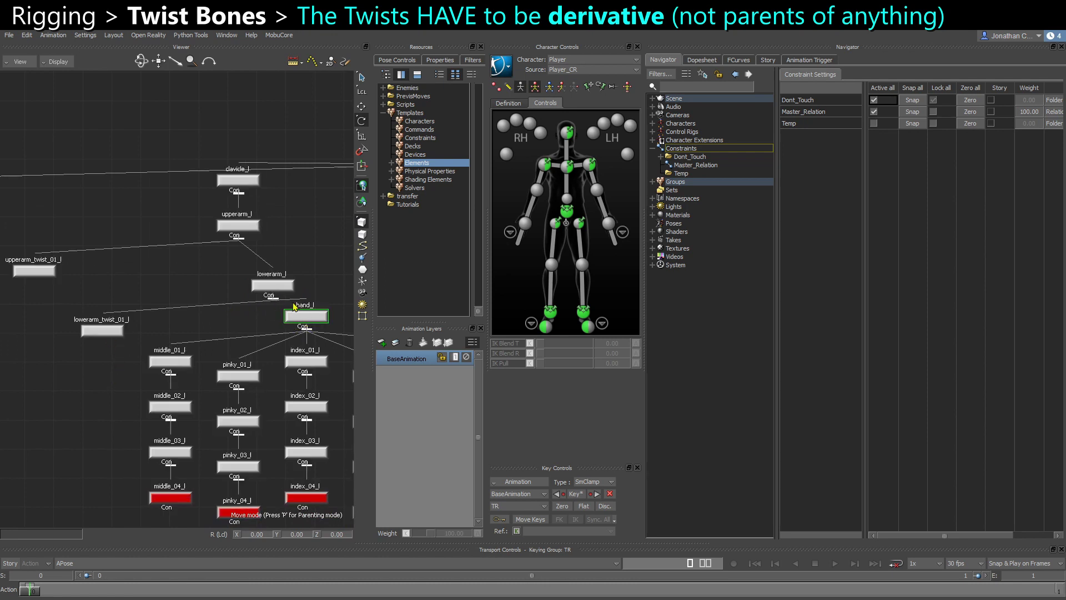
{"action": "left_click", "coordinate": [271, 287]}
{"action": "left_click", "coordinate": [295, 317]}
{"action": "left_click", "coordinate": [114, 333]}
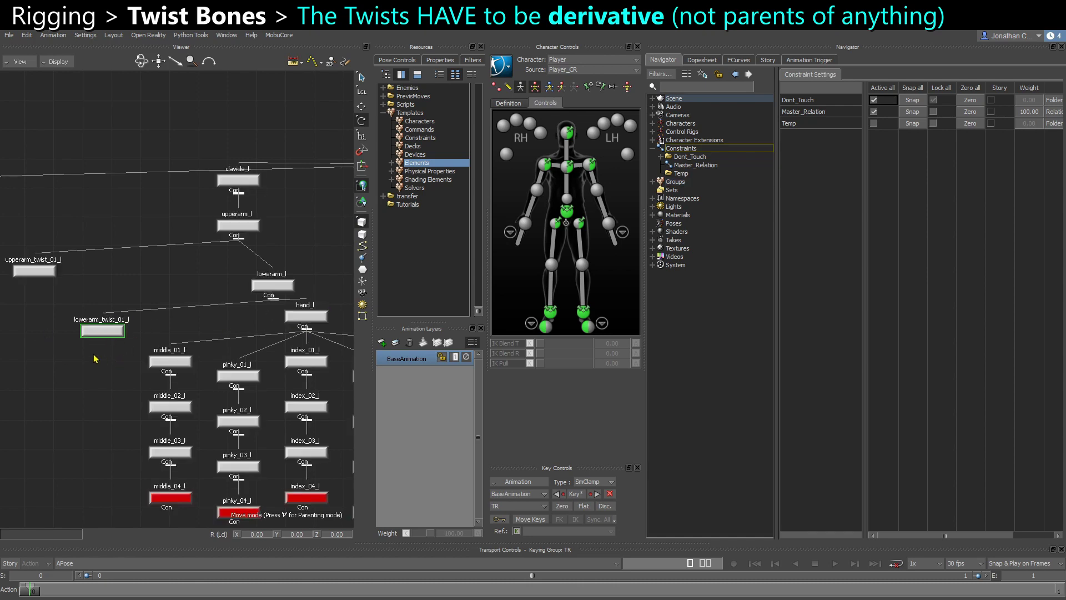
Step: Return to the perspective view, try translating upperarm_twist_01_l away from the arm, and undo the move
{"action": "key", "text": "ctrl+w"}
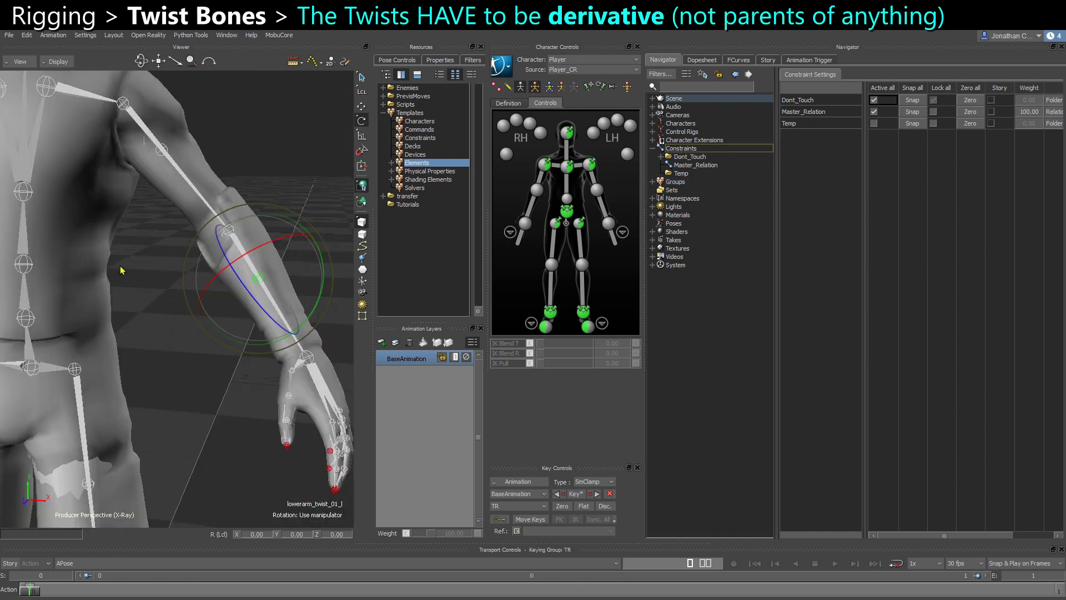
{"action": "left_click", "coordinate": [160, 150]}
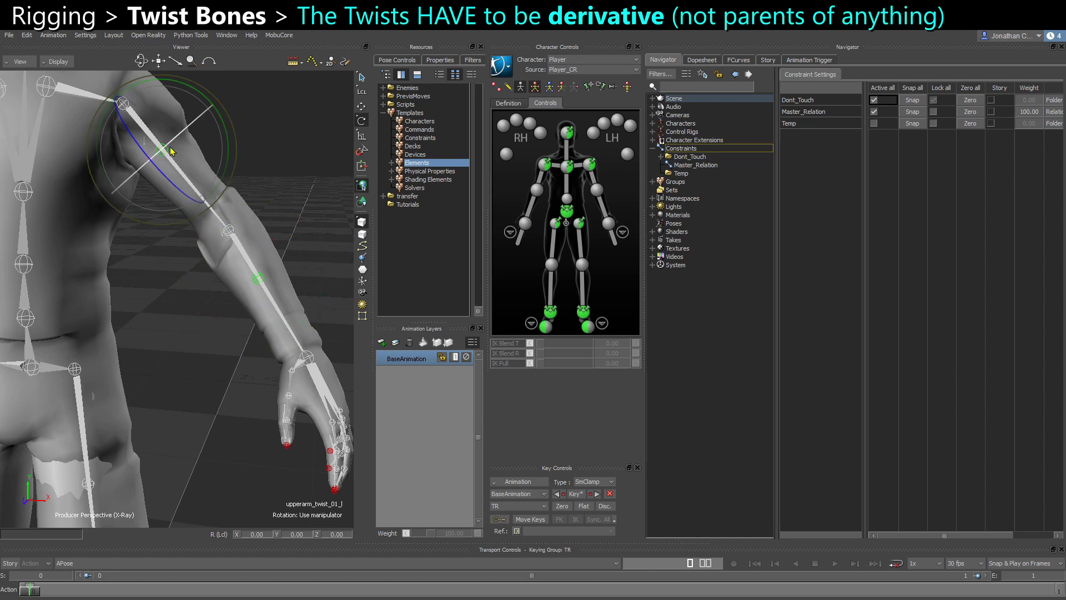
{"action": "key", "text": "t"}
{"action": "left_click_drag", "start_coordinate": [137, 192], "coordinate": [166, 168]}
{"action": "key", "text": "ctrl+z"}
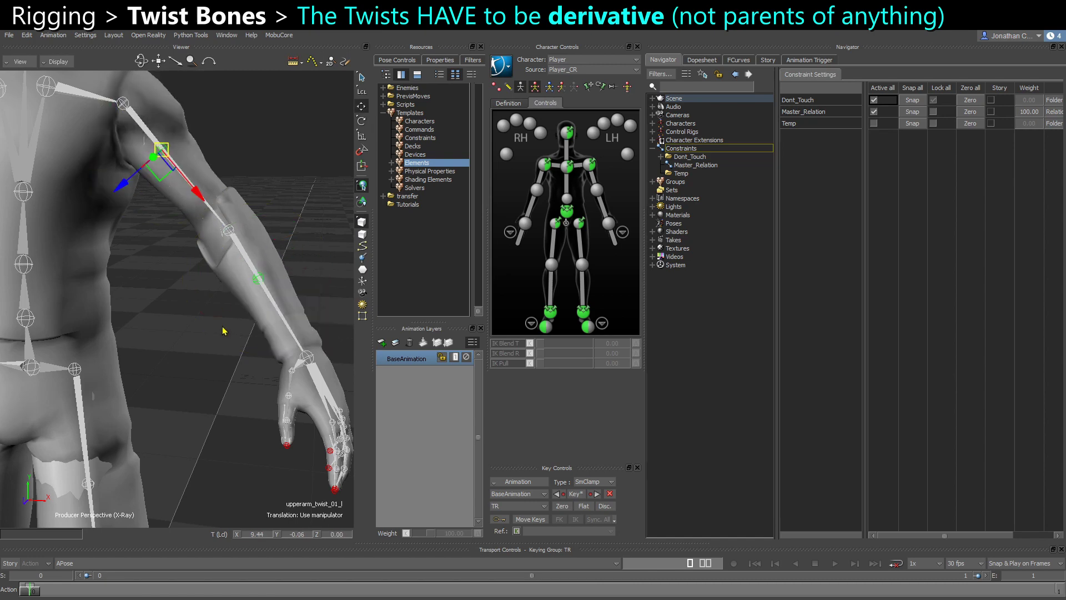
{"action": "left_click_drag", "start_coordinate": [224, 330], "coordinate": [264, 275], "text": "ctrl+shift"}
{"action": "mouse_move", "coordinate": [174, 263]}
{"action": "left_mouse_down", "text": "ctrl+shift"}
{"action": "mouse_move", "coordinate": [165, 258]}
{"action": "mouse_move", "coordinate": [167, 272]}
{"action": "left_mouse_up", "text": "ctrl+shift"}
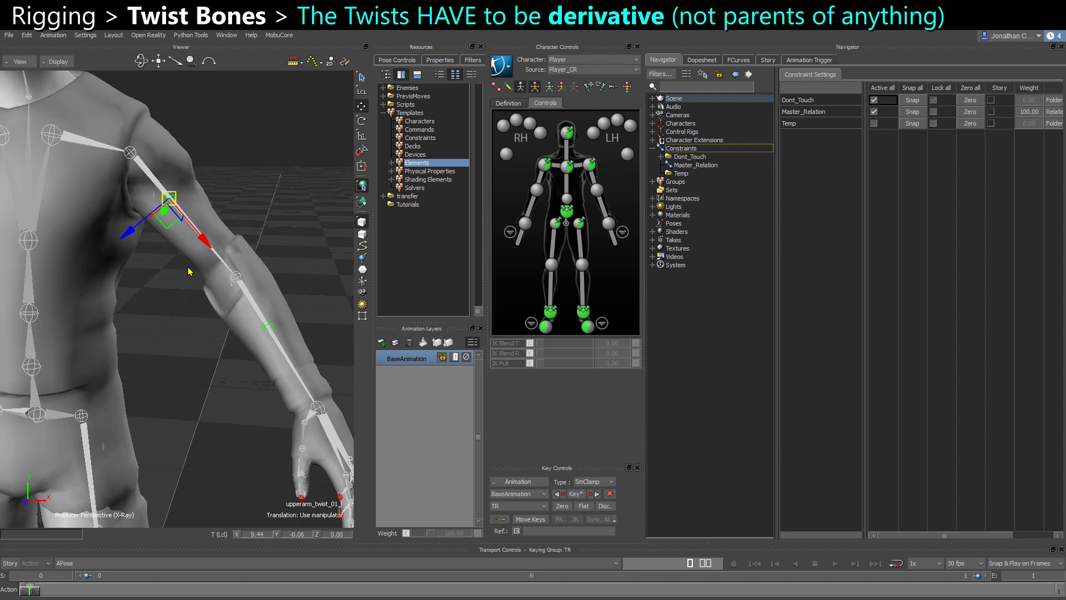
{"action": "left_click_drag", "start_coordinate": [186, 305], "coordinate": [67, 247], "text": "ctrl"}
{"action": "left_click_drag", "start_coordinate": [223, 292], "coordinate": [219, 344], "text": "ctrl"}
{"action": "scroll", "coordinate": [218, 344], "scroll_direction": "up", "scroll_amount": 2}
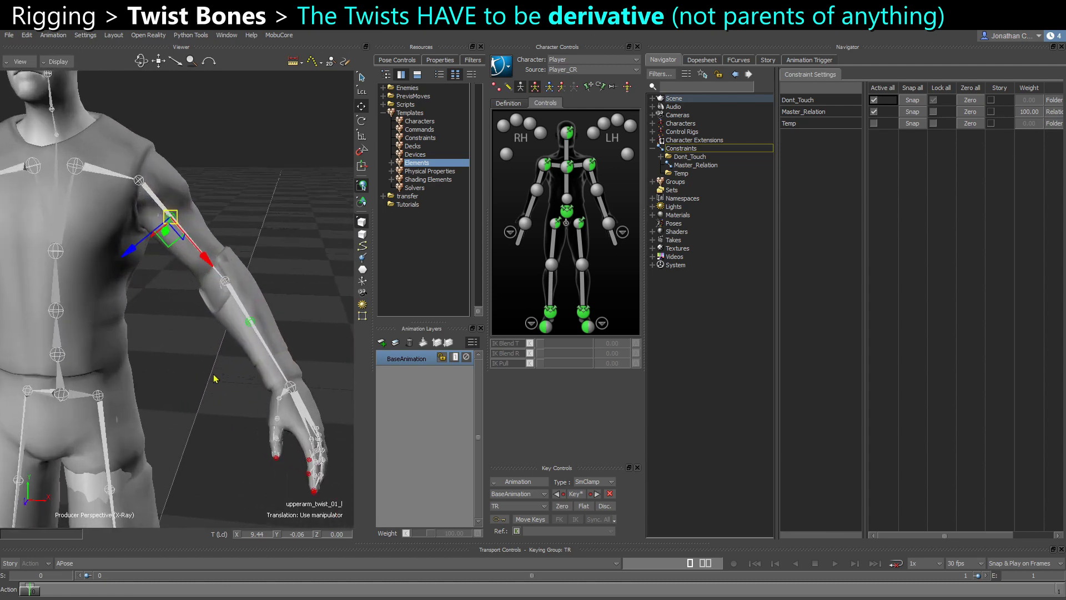
{"action": "scroll", "coordinate": [213, 378], "scroll_direction": "up", "scroll_amount": 2}
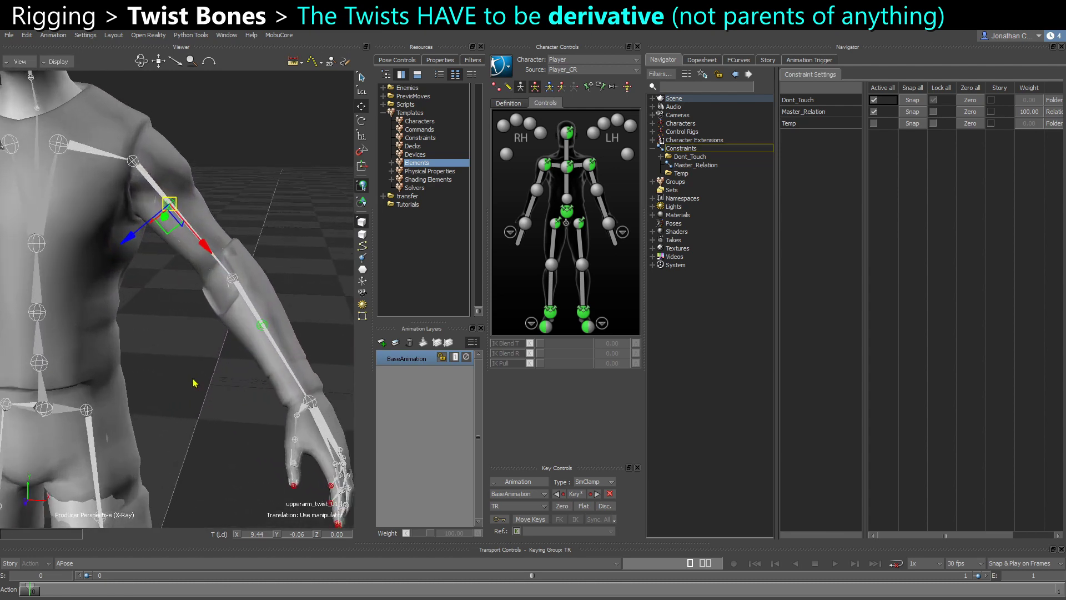
{"action": "left_click_drag", "start_coordinate": [185, 380], "coordinate": [171, 303], "text": "ctrl+shift"}
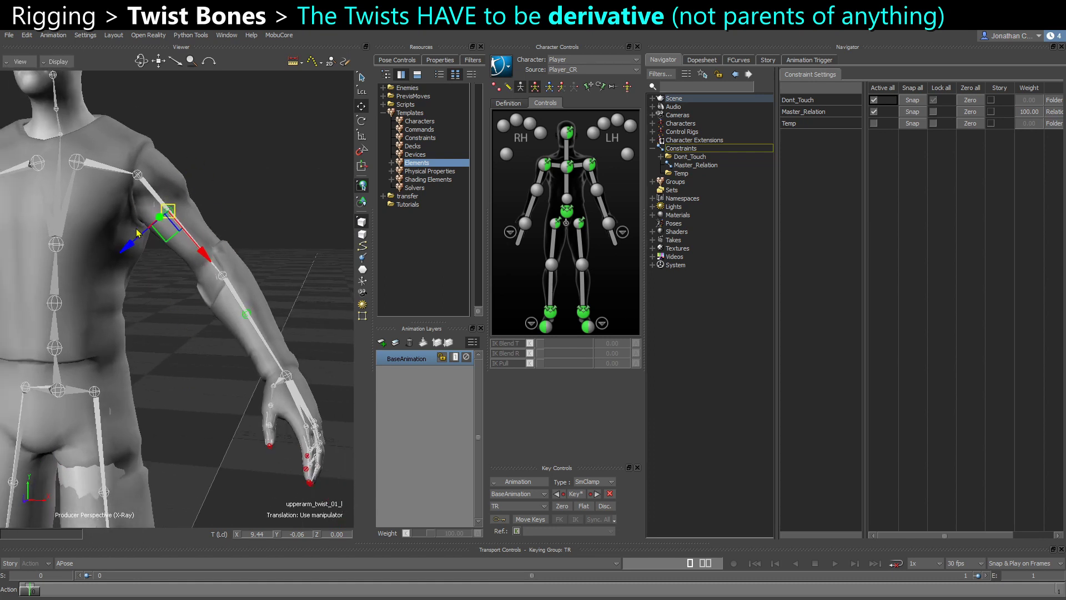
{"action": "left_click_drag", "start_coordinate": [138, 233], "coordinate": [108, 226]}
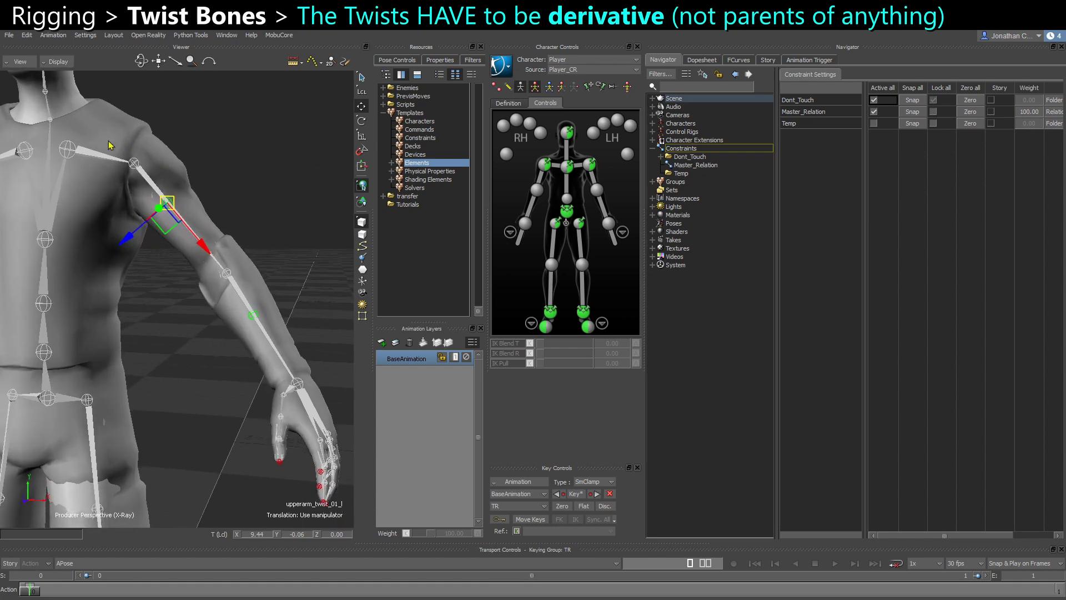
Step: Review where the two selected left-arm twist bones branch off in the schematic hierarchy
{"action": "key", "text": "ctrl+w"}
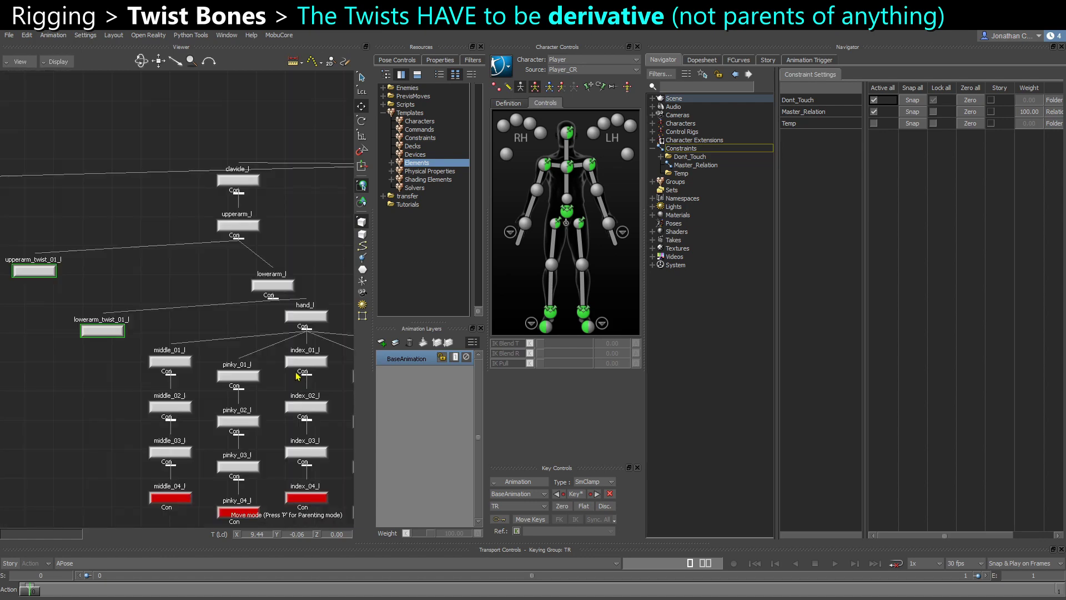
{"action": "left_click_drag", "start_coordinate": [82, 303], "coordinate": [117, 305], "text": "shift"}
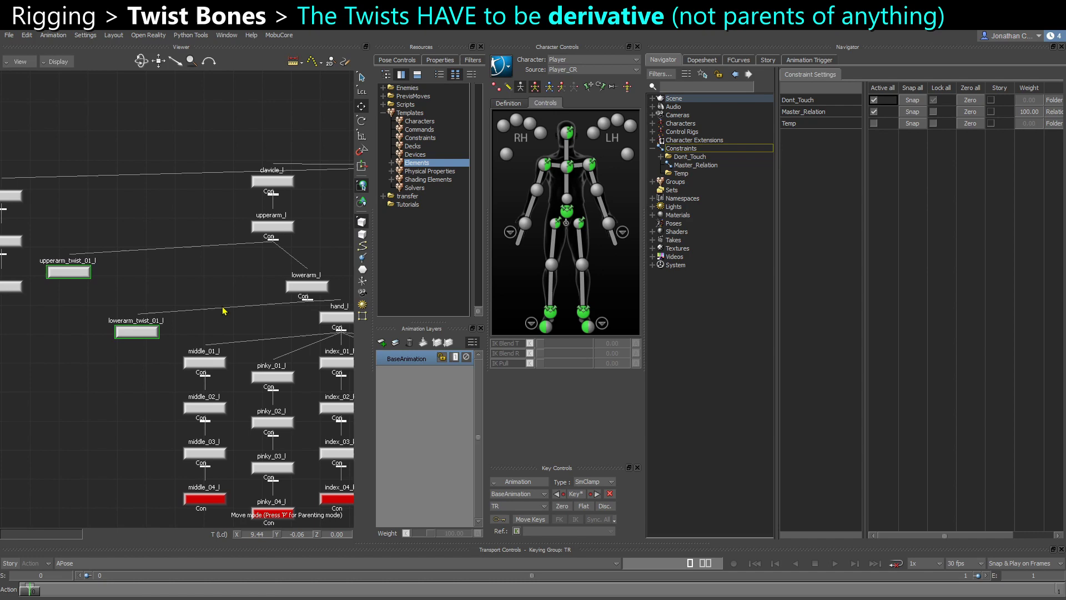
{"action": "left_click_drag", "start_coordinate": [226, 332], "coordinate": [145, 346], "text": "shift"}
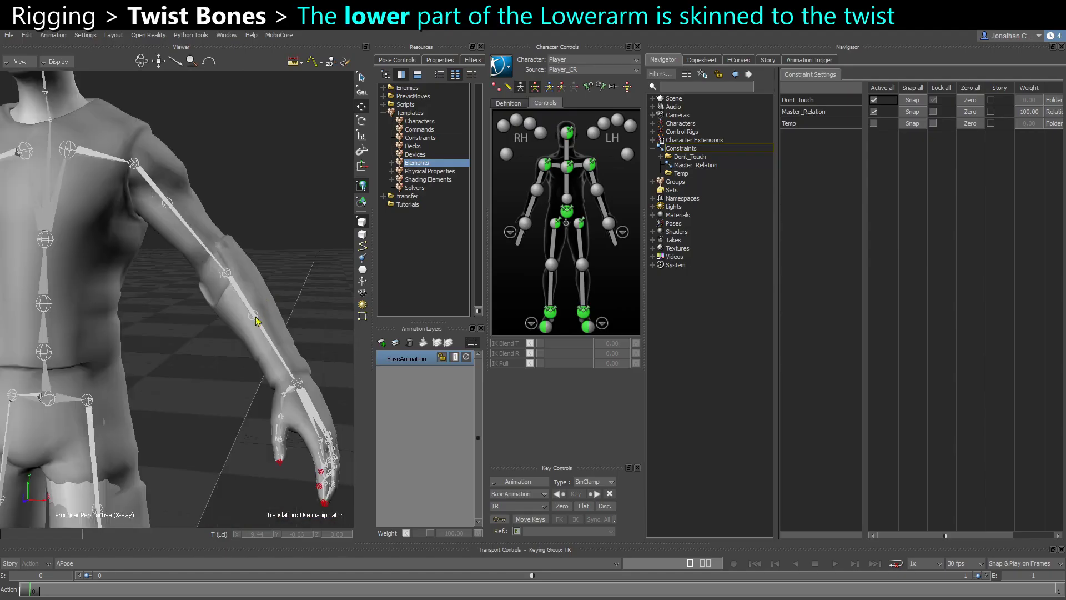
Step: Switch to the Maya character scene and select the lowerarm_twist_01_l joint on the left forearm
{"action": "mouse_move", "coordinate": [531, 56]}
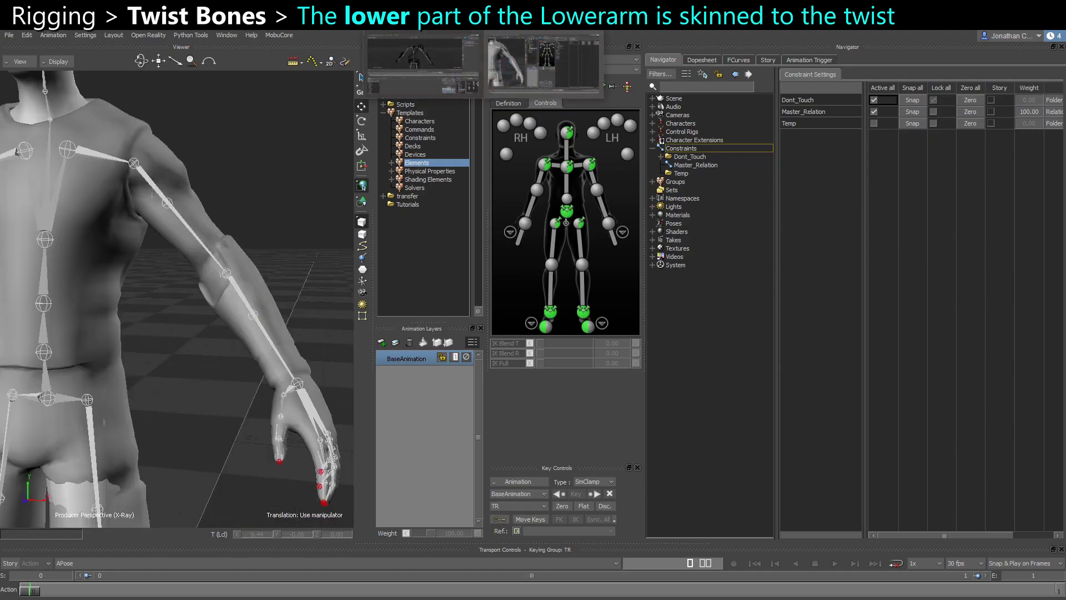
{"action": "left_click", "coordinate": [422, 61]}
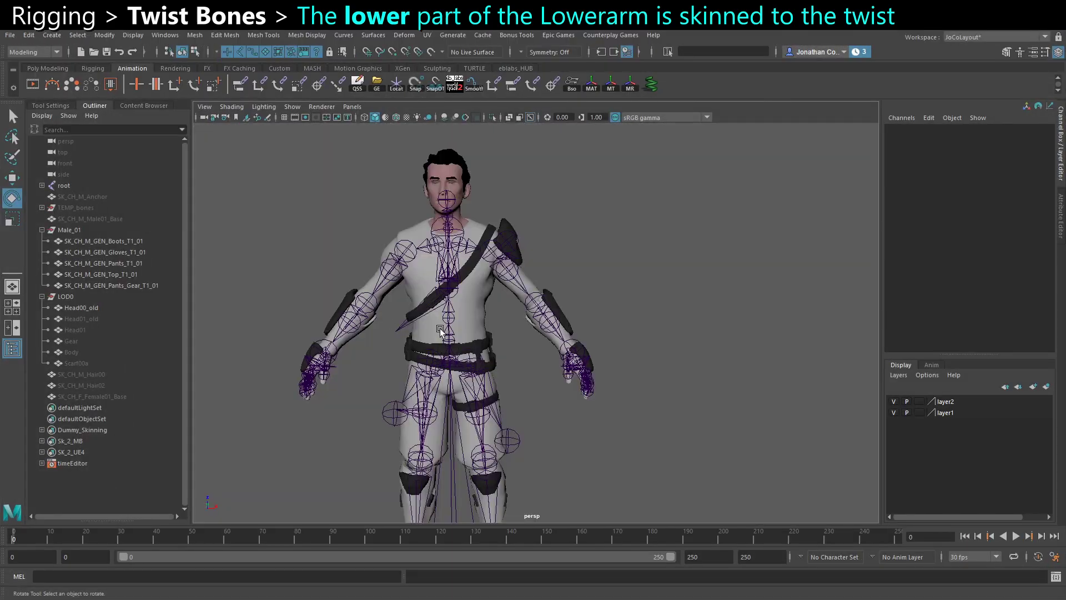
{"action": "left_click_drag", "start_coordinate": [440, 332], "coordinate": [401, 328], "text": "alt"}
{"action": "right_click_drag", "start_coordinate": [489, 245], "coordinate": [526, 355], "text": "alt"}
{"action": "left_click_drag", "start_coordinate": [526, 355], "coordinate": [459, 308], "text": "alt"}
{"action": "right_click_drag", "start_coordinate": [459, 307], "coordinate": [399, 221], "text": "alt"}
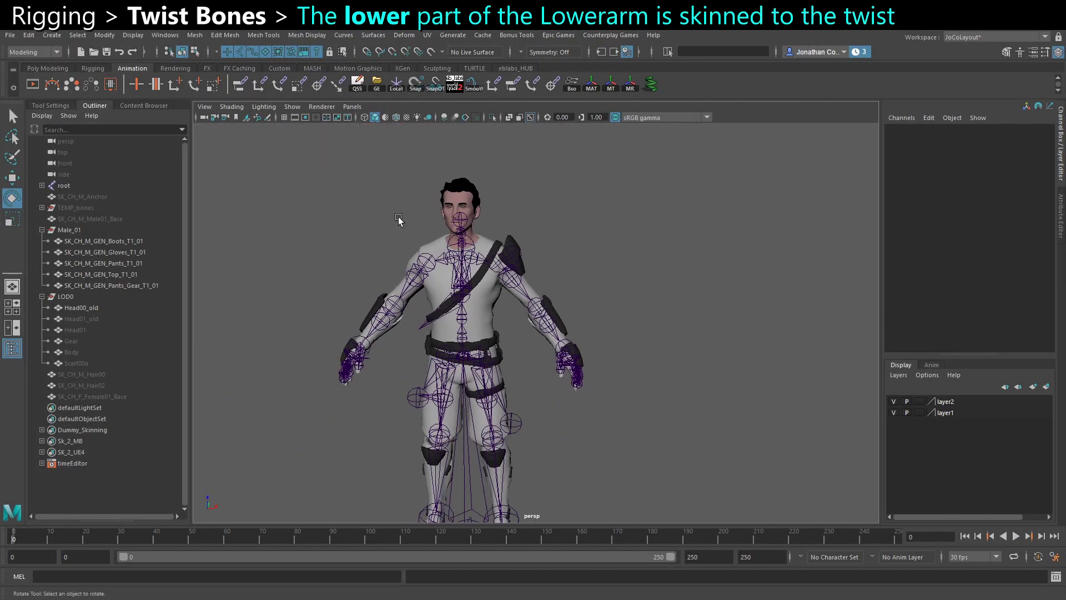
{"action": "scroll", "coordinate": [487, 303], "scroll_direction": "up", "scroll_amount": 5}
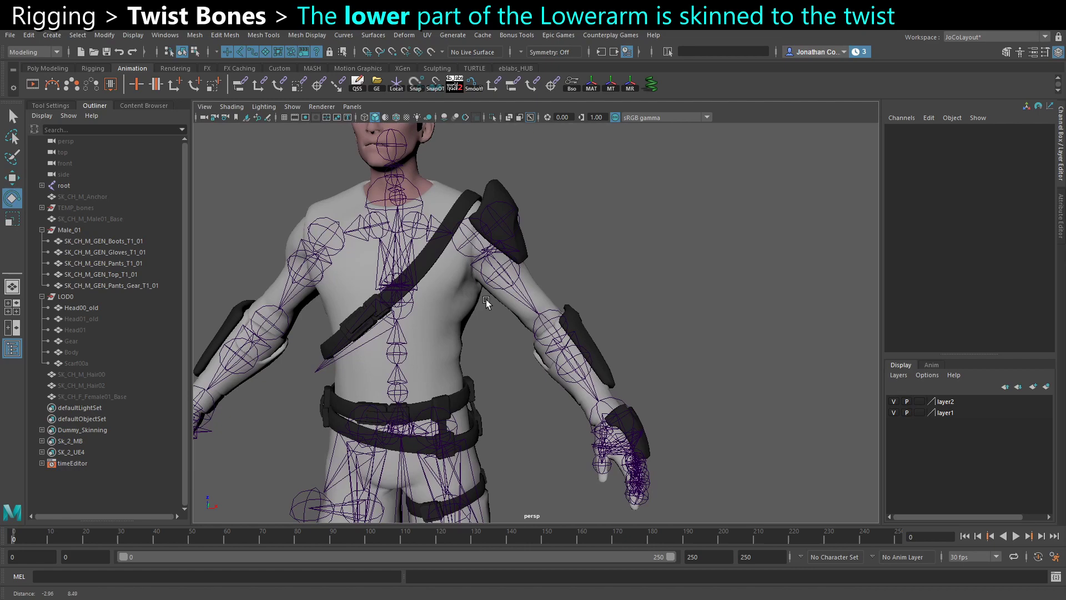
{"action": "scroll", "coordinate": [487, 303], "scroll_direction": "up", "scroll_amount": 6}
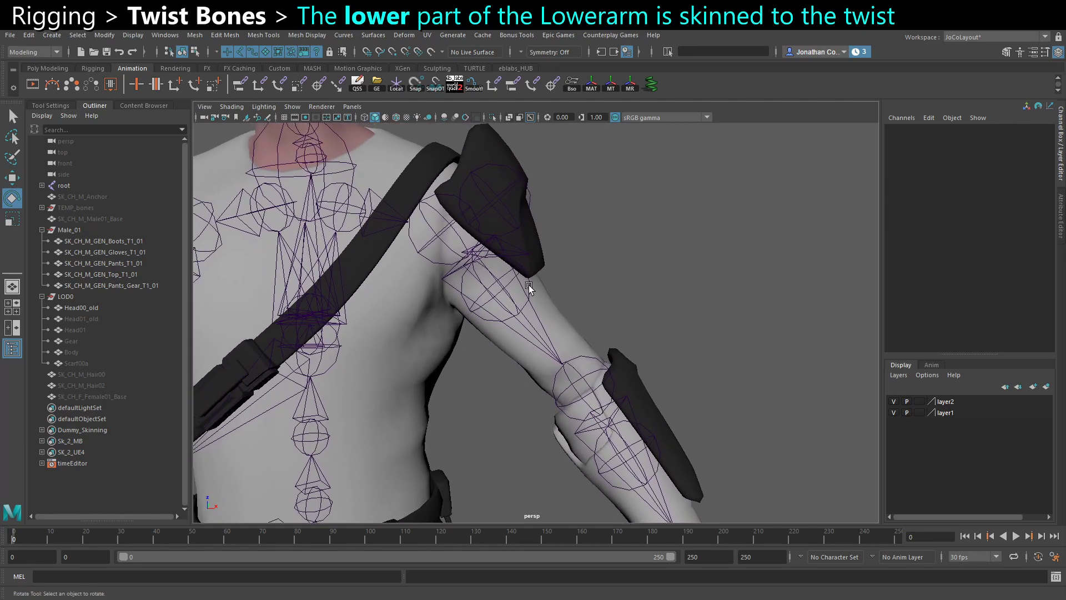
{"action": "middle_click_drag", "start_coordinate": [557, 355], "coordinate": [476, 215], "text": "alt"}
{"action": "right_click_drag", "start_coordinate": [514, 238], "coordinate": [551, 268], "text": "alt"}
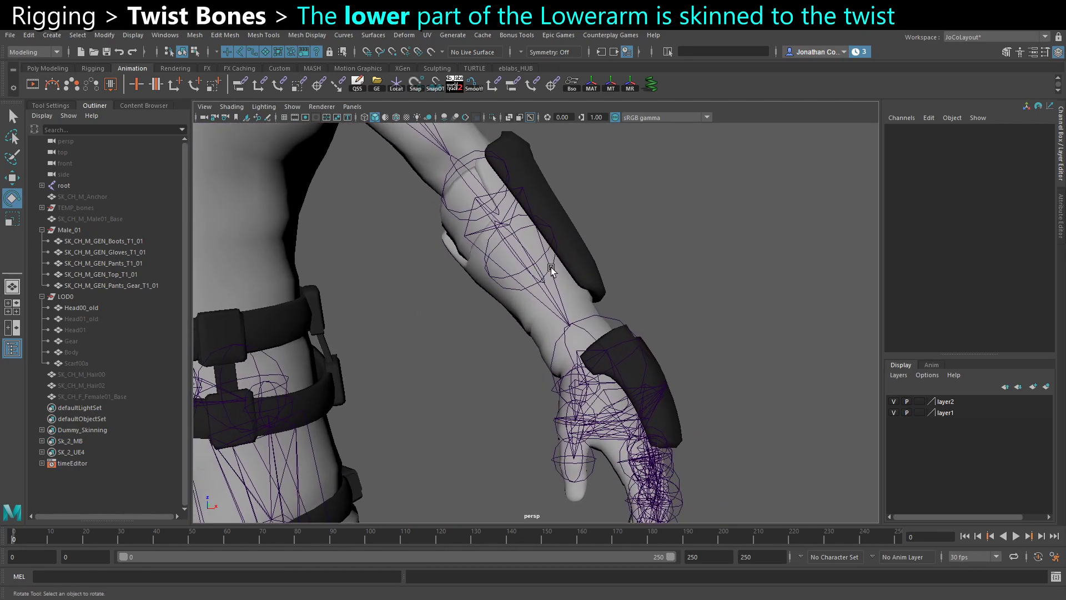
{"action": "left_click", "coordinate": [554, 261]}
{"action": "left_click_drag", "start_coordinate": [555, 261], "coordinate": [576, 282], "text": "alt"}
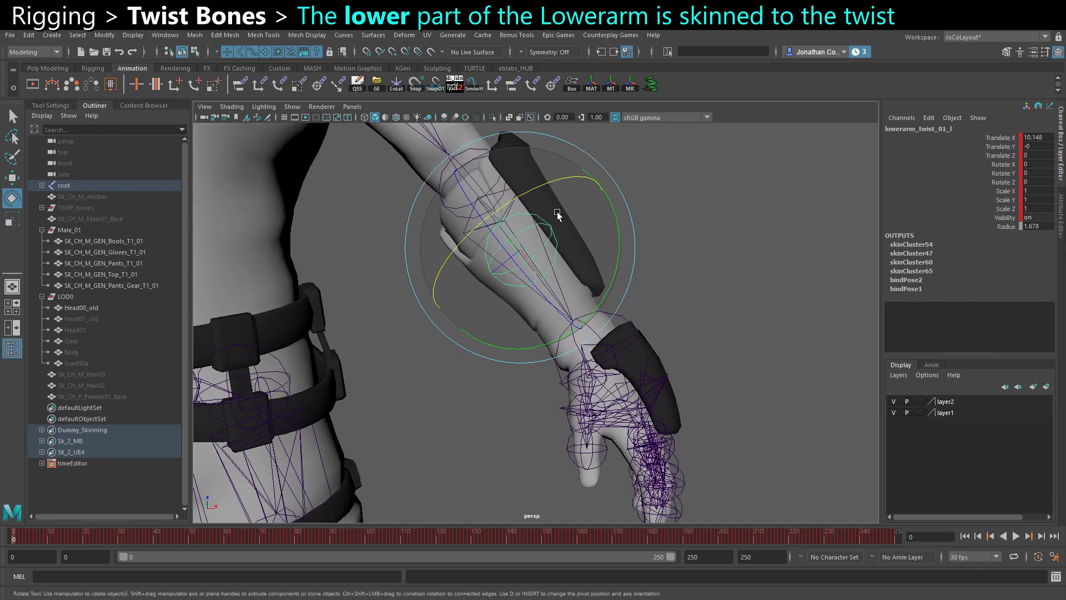
Step: Rotate lowerarm_twist_01_l around the forearm's length to test how the lower forearm mesh is skinned to it
{"action": "left_click_drag", "start_coordinate": [549, 185], "coordinate": [637, 336], "text": "alt"}
{"action": "scroll", "coordinate": [524, 253], "scroll_direction": "up", "scroll_amount": 1}
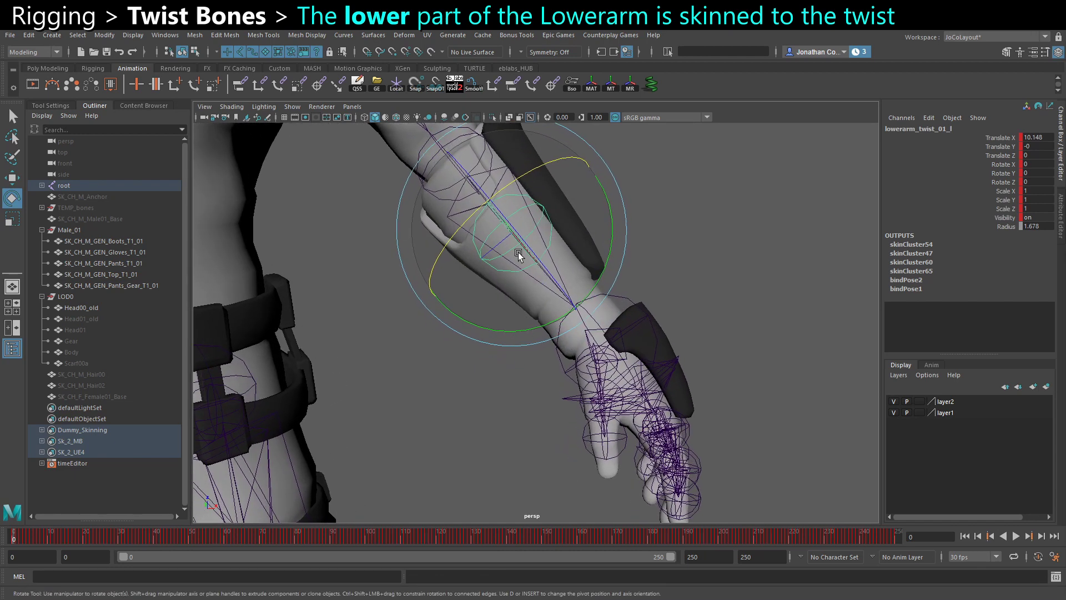
{"action": "mouse_move", "coordinate": [552, 281]}
{"action": "left_mouse_down", "text": "alt"}
{"action": "mouse_move", "coordinate": [538, 298]}
{"action": "mouse_move", "coordinate": [534, 273]}
{"action": "left_mouse_up", "text": "alt"}
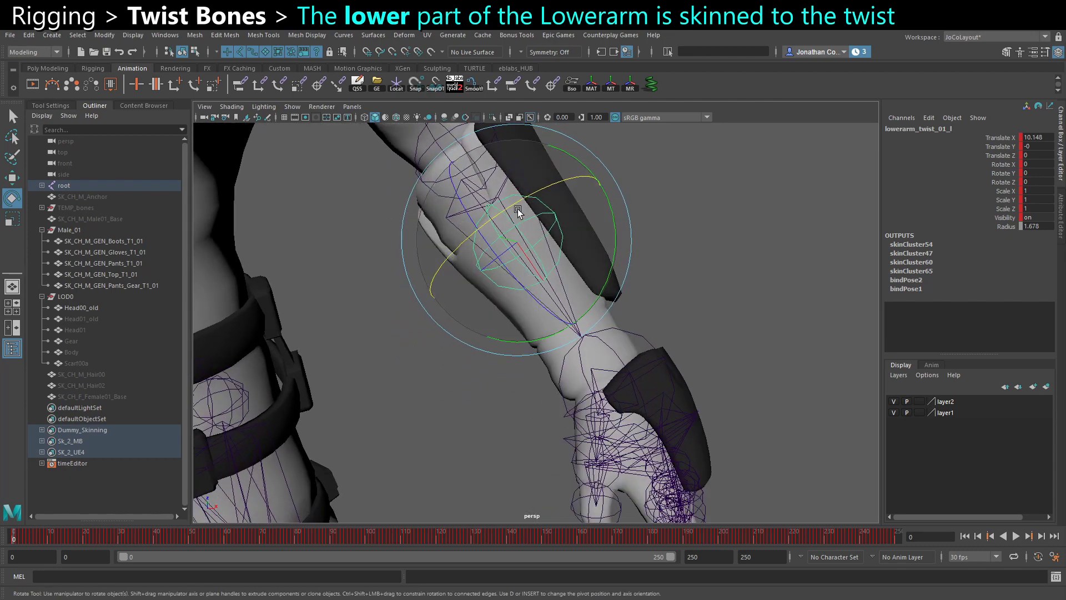
{"action": "left_click_drag", "start_coordinate": [519, 208], "coordinate": [479, 236]}
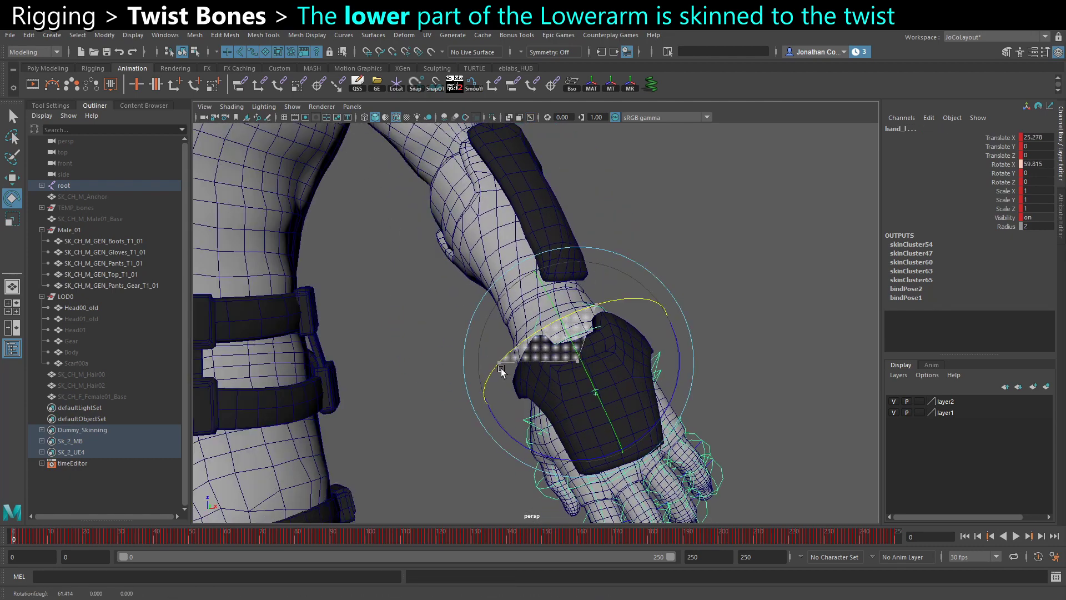
Step: Undo the test rotations of the hand_l joint at the left wrist, keeping hand_l selected
{"action": "key", "text": "ctrl+z"}
{"action": "key", "text": "ctrl+z"}
{"action": "key", "text": "ctrl+z"}
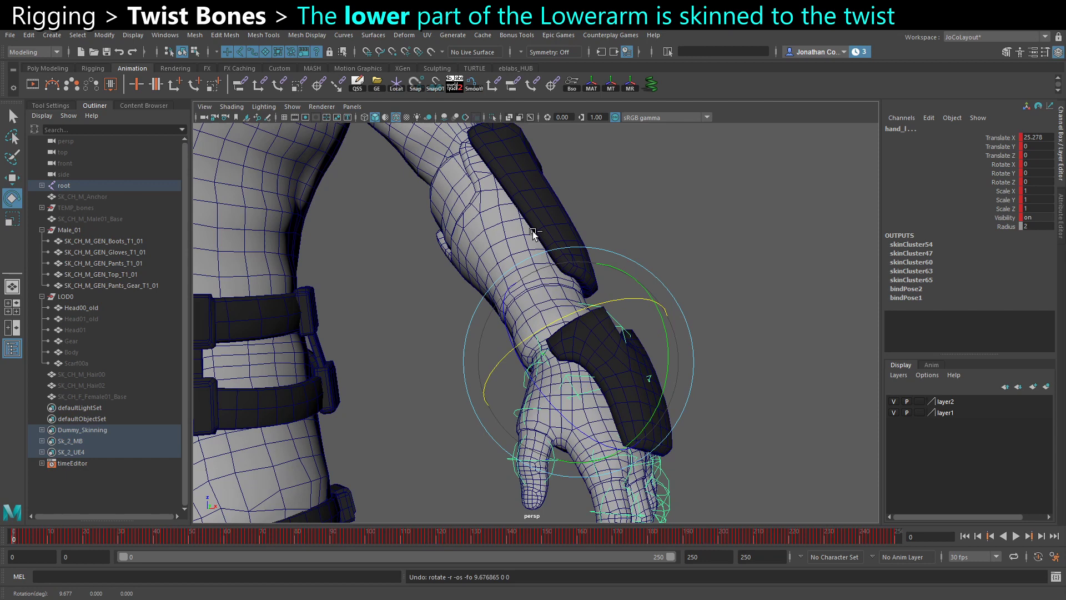
{"action": "left_click_drag", "start_coordinate": [500, 282], "coordinate": [536, 272], "text": "alt"}
{"action": "left_click", "coordinate": [669, 243]}
{"action": "left_click", "coordinate": [628, 331]}
{"action": "key", "text": "ctrl+z"}
{"action": "key", "text": "ctrl+z"}
{"action": "key", "text": "ctrl+z"}
{"action": "key", "text": "ctrl+z"}
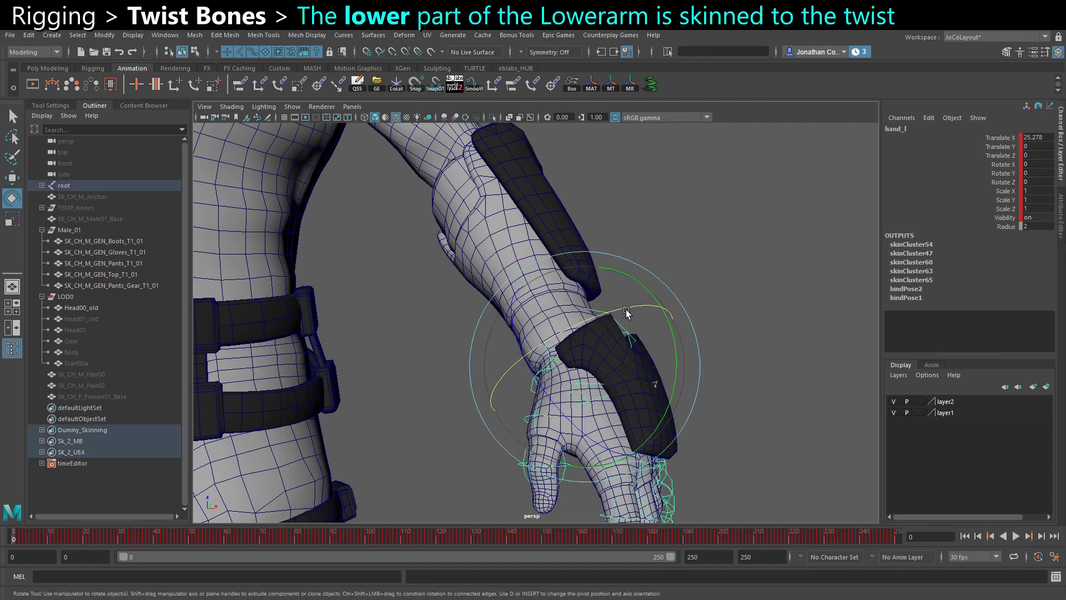
Step: Try twisting hand_l around the forearm's length to check the wrist deformation, and undo the rotation
{"action": "key", "text": "ctrl+z"}
{"action": "key", "text": "ctrl+z"}
{"action": "key", "text": "ctrl+z"}
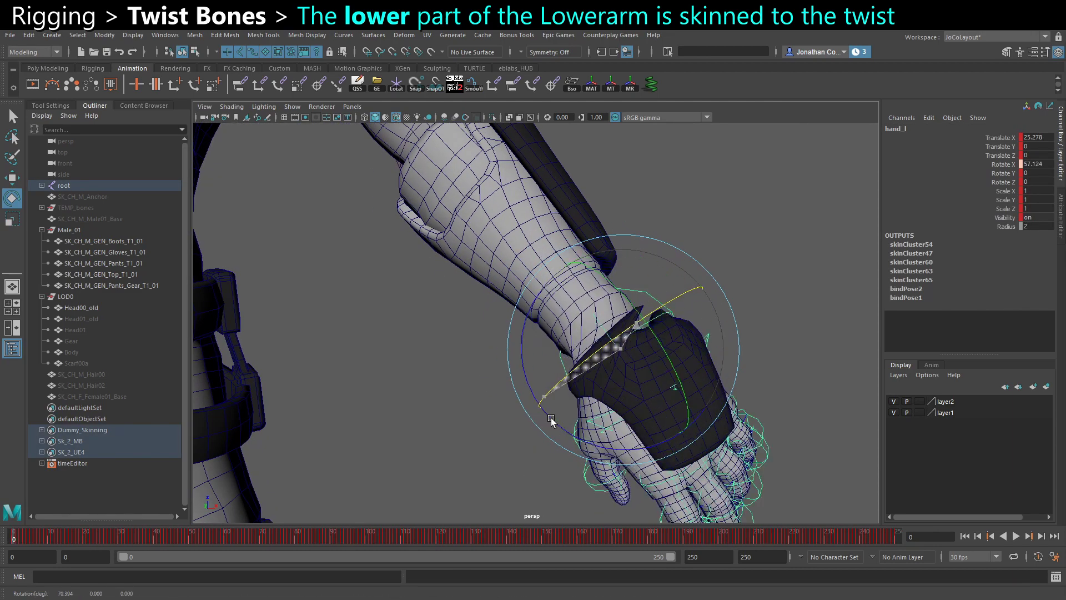
{"action": "key", "text": "ctrl+z"}
{"action": "key", "text": "ctrl+z"}
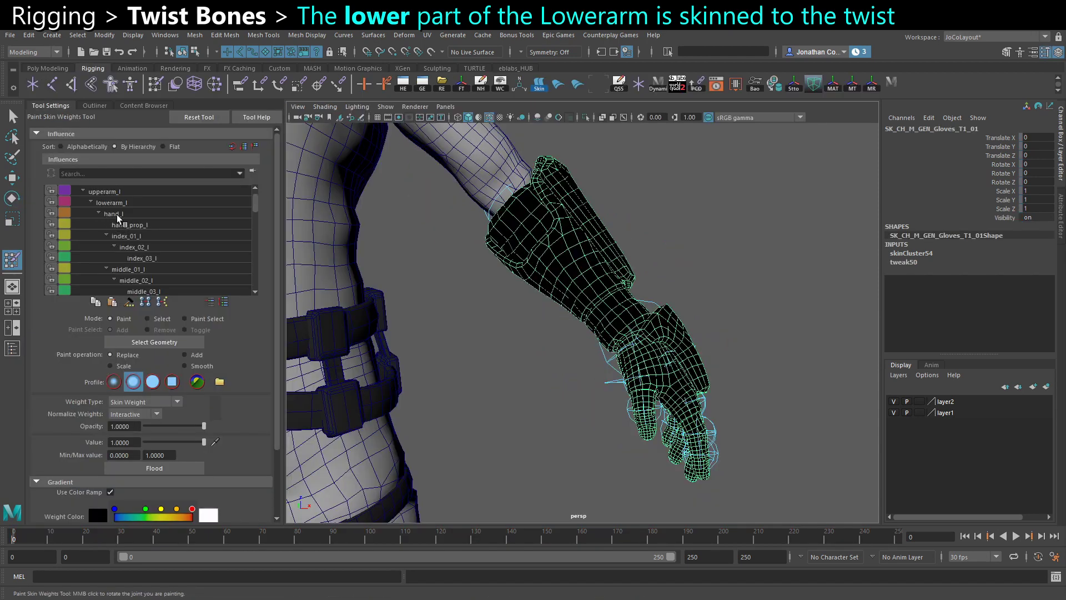
Step: Show the glove mesh's painted skin weights for upperarm_l, lowerarm_l and hand_l in turn
{"action": "scroll", "coordinate": [116, 216], "scroll_direction": "up", "scroll_amount": 1}
{"action": "left_click", "coordinate": [111, 203]}
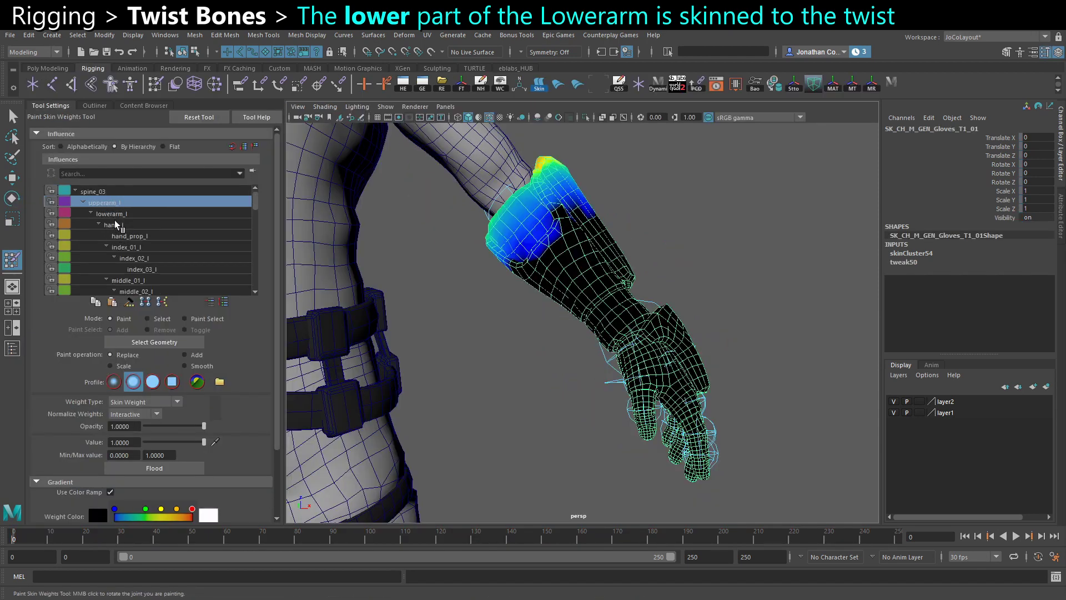
{"action": "left_click", "coordinate": [113, 215]}
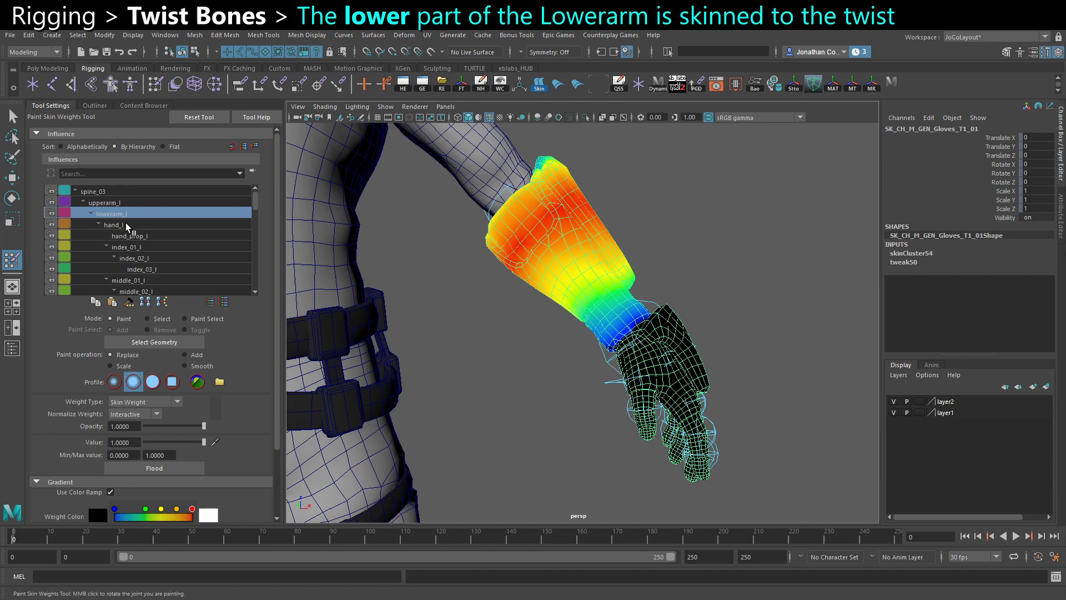
{"action": "left_click", "coordinate": [98, 224]}
{"action": "left_click", "coordinate": [114, 225]}
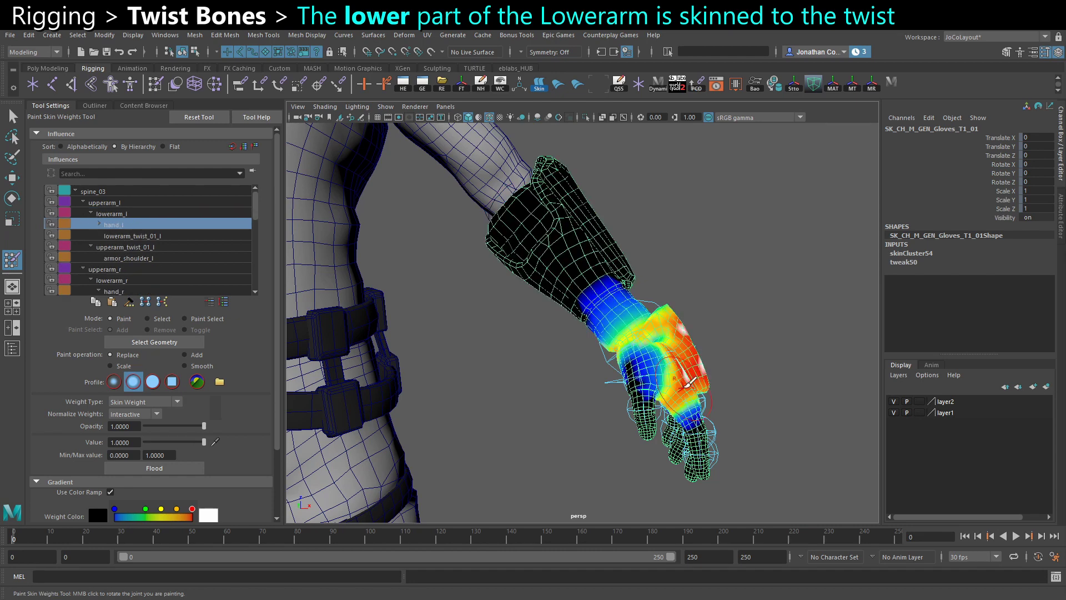
Step: Compare the glove's skin weights for lowerarm_twist_01_l with those for lowerarm_l along the forearm
{"action": "left_click_drag", "start_coordinate": [522, 344], "coordinate": [493, 355], "text": "alt"}
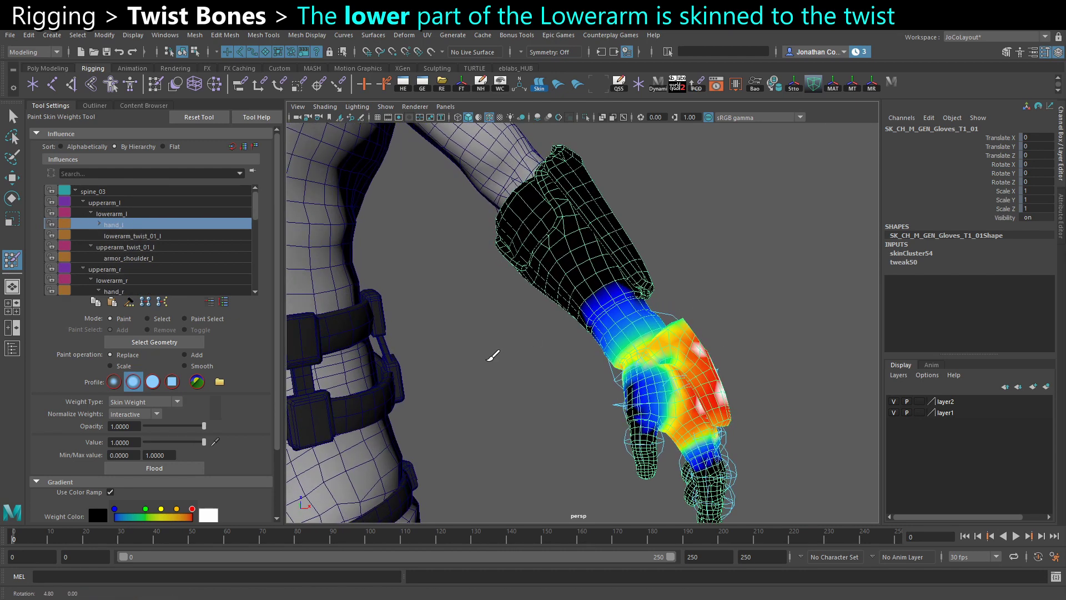
{"action": "left_click", "coordinate": [123, 239]}
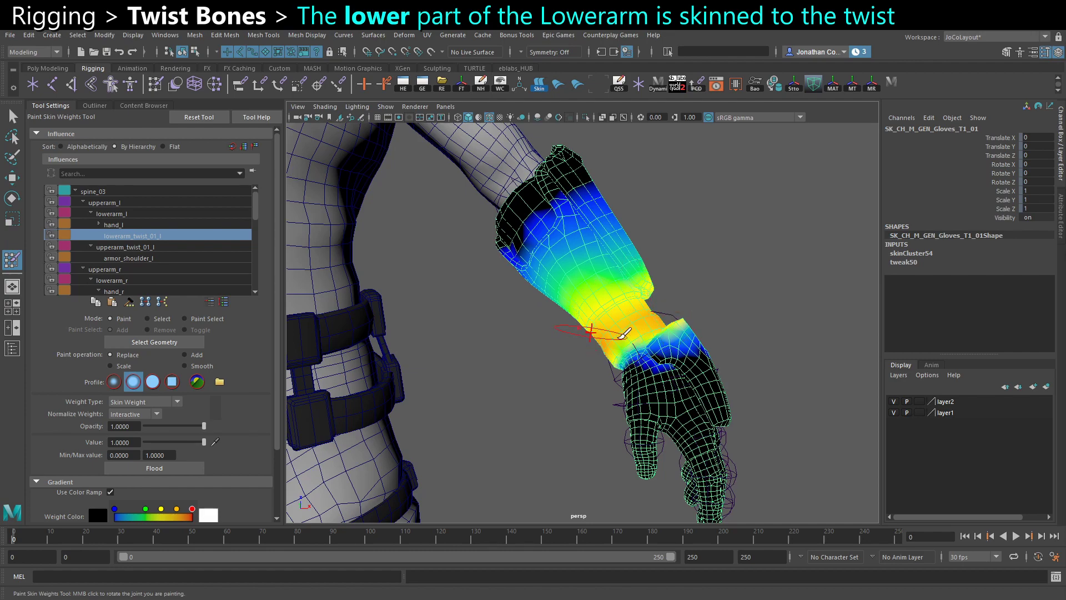
{"action": "left_click", "coordinate": [109, 214]}
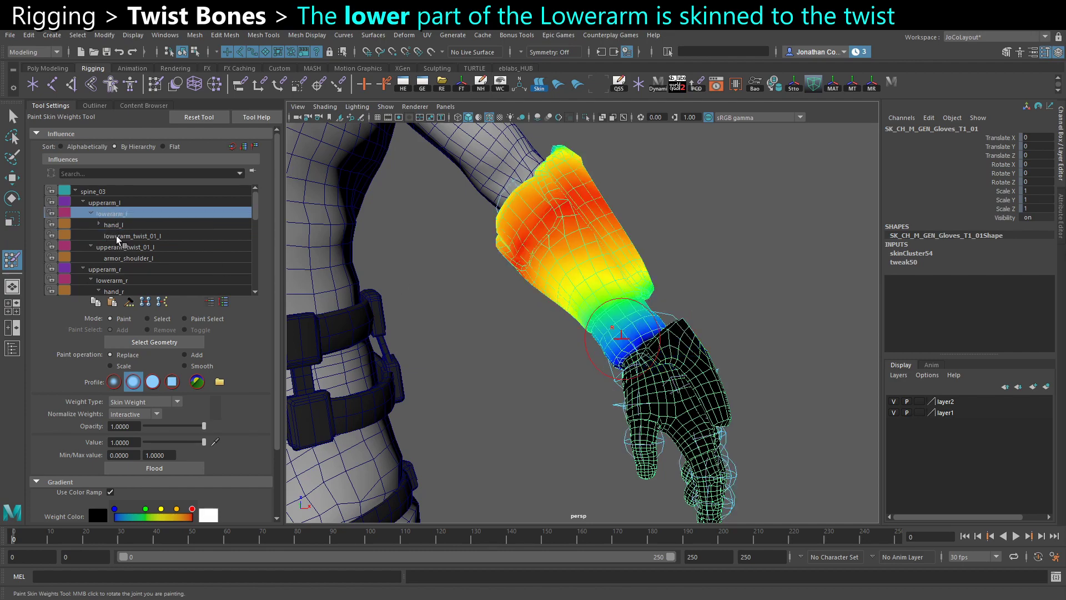
{"action": "left_click", "coordinate": [117, 238]}
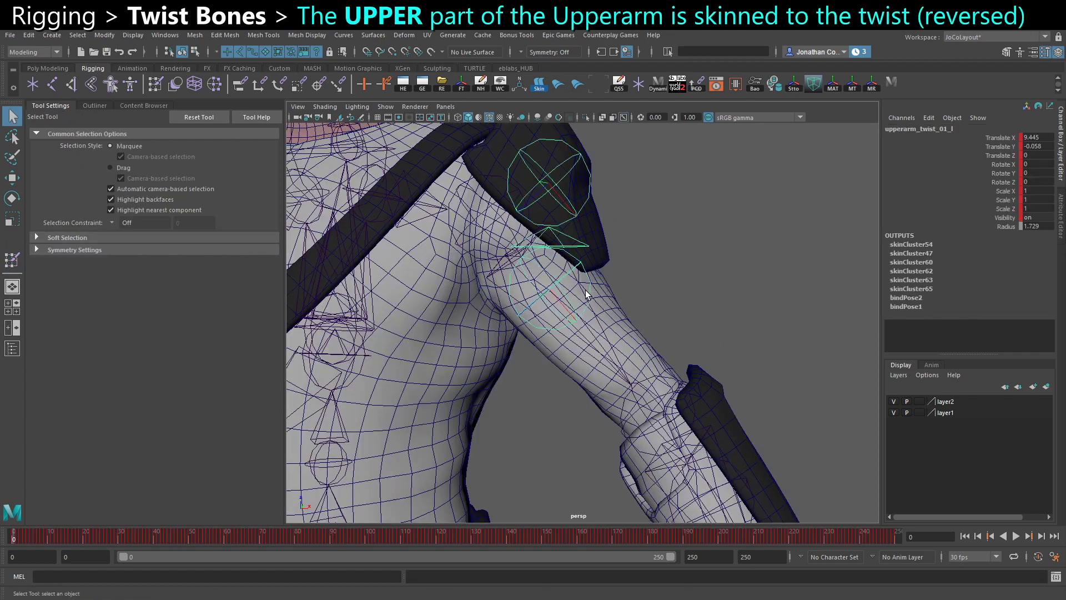
Step: Try rotating upperarm_twist_01_l around the upper arm's length to test its skinning, and undo the rotation
{"action": "scroll", "coordinate": [575, 321], "scroll_direction": "down", "scroll_amount": 3}
{"action": "scroll", "coordinate": [574, 321], "scroll_direction": "up", "scroll_amount": 3}
{"action": "key", "text": "e"}
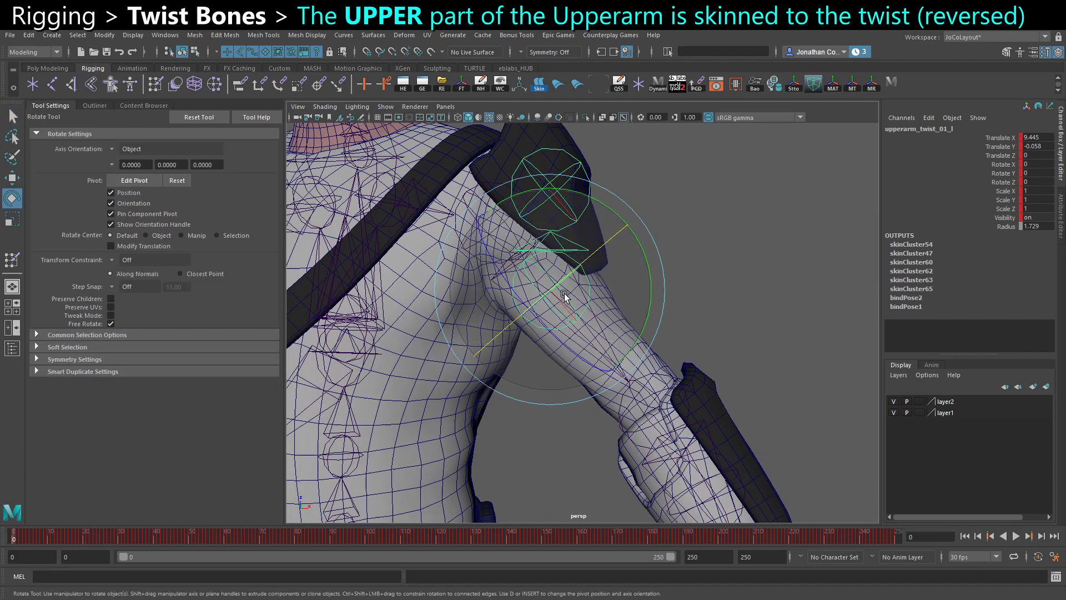
{"action": "left_click_drag", "start_coordinate": [556, 289], "coordinate": [661, 236]}
{"action": "key", "text": "ctrl+z"}
Step: Select the upperarm_l joint at the left shoulder, try rotating it around its length, and undo the rotation
{"action": "left_click", "coordinate": [720, 221]}
{"action": "left_click_drag", "start_coordinate": [720, 221], "coordinate": [600, 239], "text": "alt"}
{"action": "left_click", "coordinate": [488, 230]}
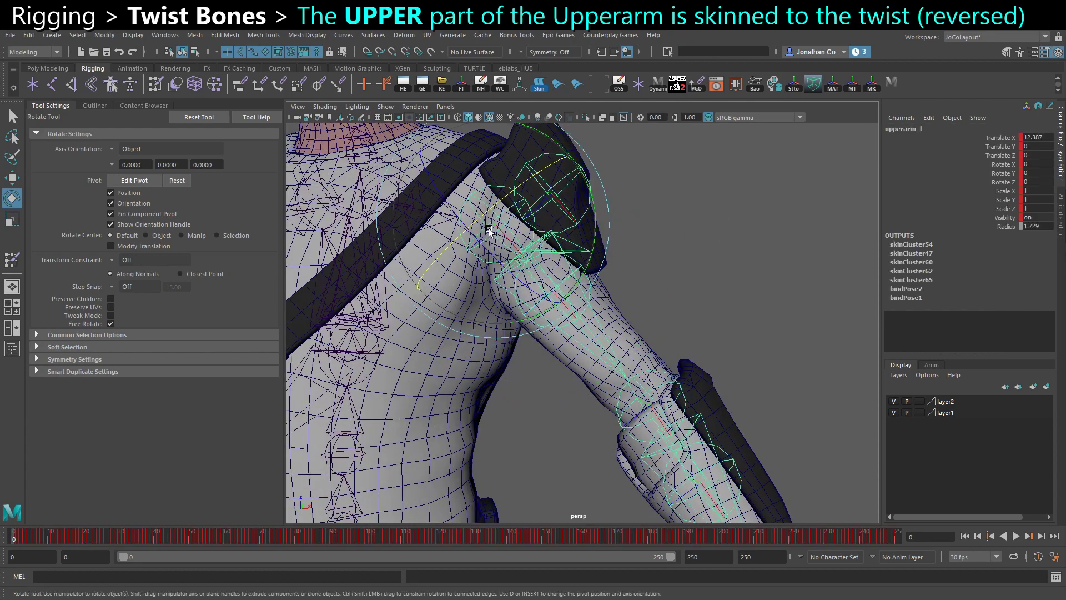
{"action": "left_click_drag", "start_coordinate": [489, 229], "coordinate": [464, 217], "text": "alt"}
{"action": "key", "text": "ctrl+z"}
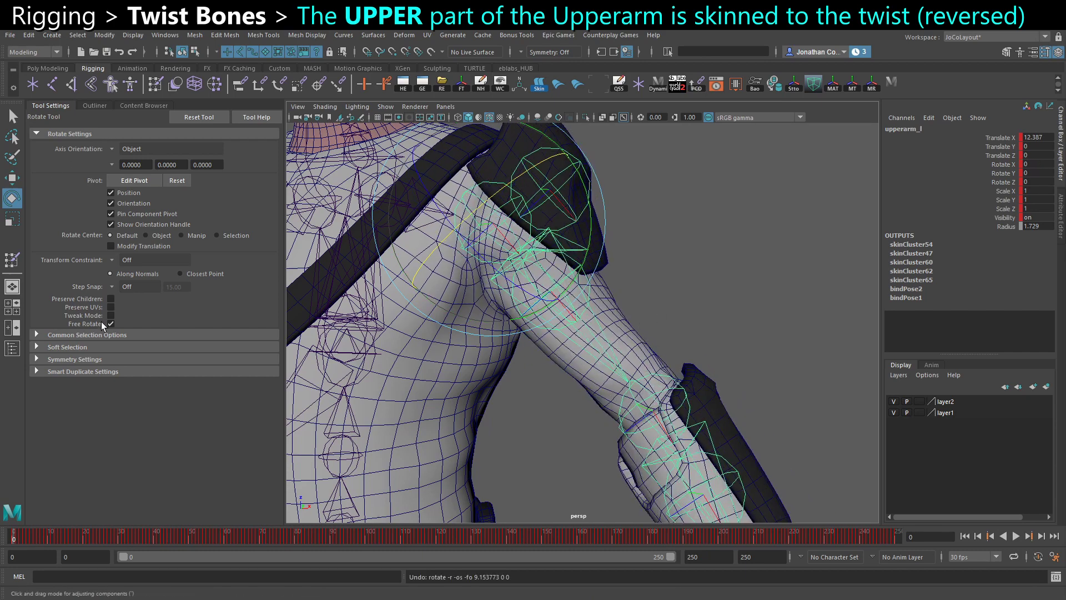
Step: Turn on Preserve Children for the Rotate tool and test twisting upperarm_l around its length
{"action": "left_click", "coordinate": [111, 300]}
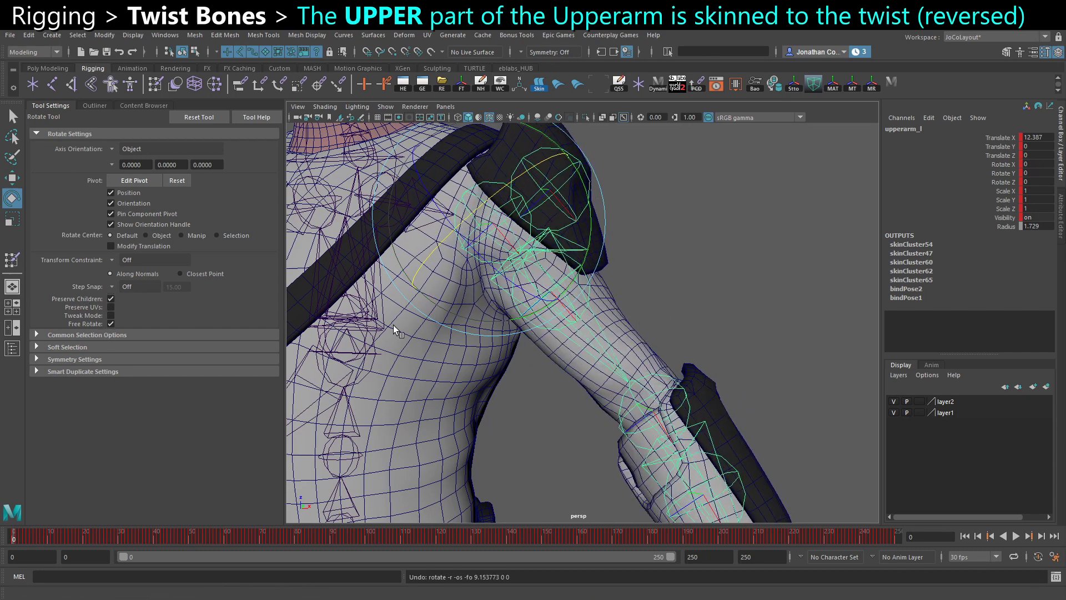
{"action": "left_click_drag", "start_coordinate": [483, 207], "coordinate": [483, 233], "text": "alt"}
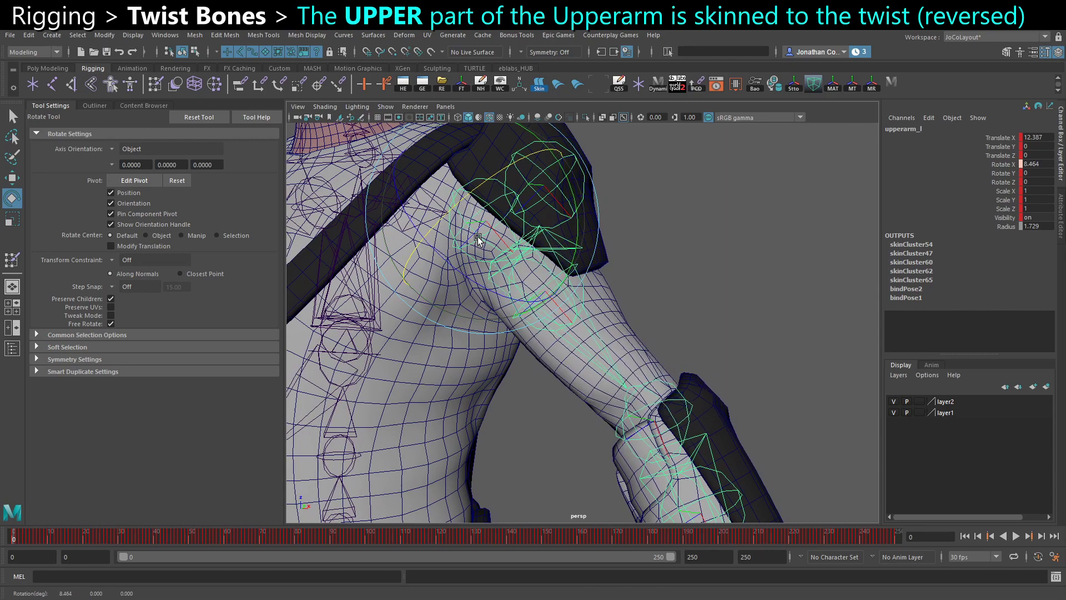
{"action": "key", "text": "ctrl+z"}
{"action": "left_click_drag", "start_coordinate": [589, 361], "coordinate": [635, 381], "text": "alt"}
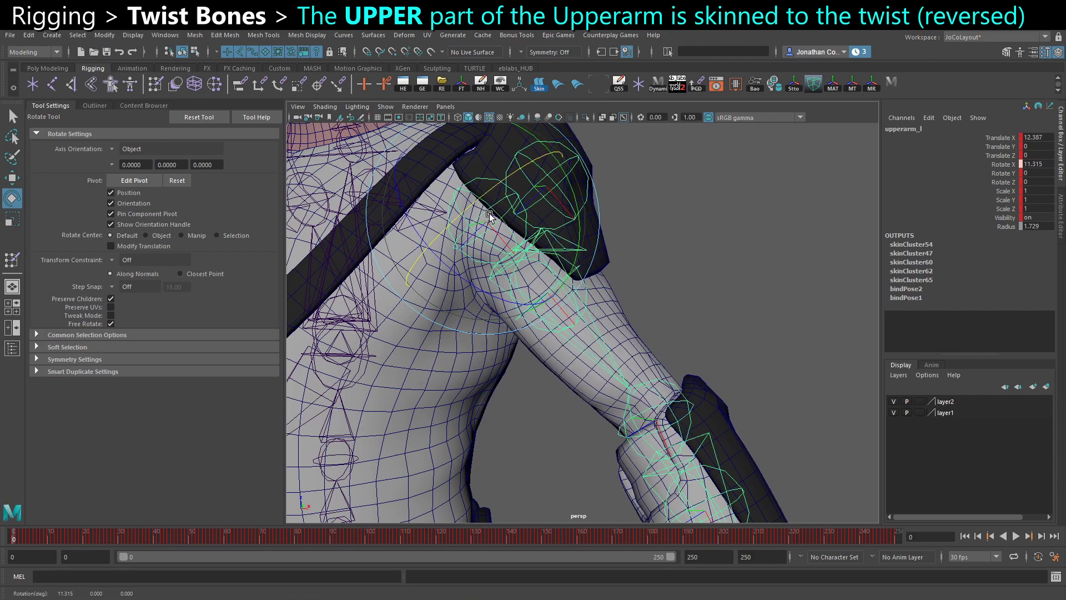
Step: Select upperarm_twist_01_l again, try rotating it around the upper arm's length, and undo the rotation
{"action": "left_click", "coordinate": [659, 283]}
{"action": "left_click", "coordinate": [586, 284]}
{"action": "left_click_drag", "start_coordinate": [586, 284], "coordinate": [470, 184], "text": "alt"}
{"action": "left_click_drag", "start_coordinate": [499, 268], "coordinate": [608, 246]}
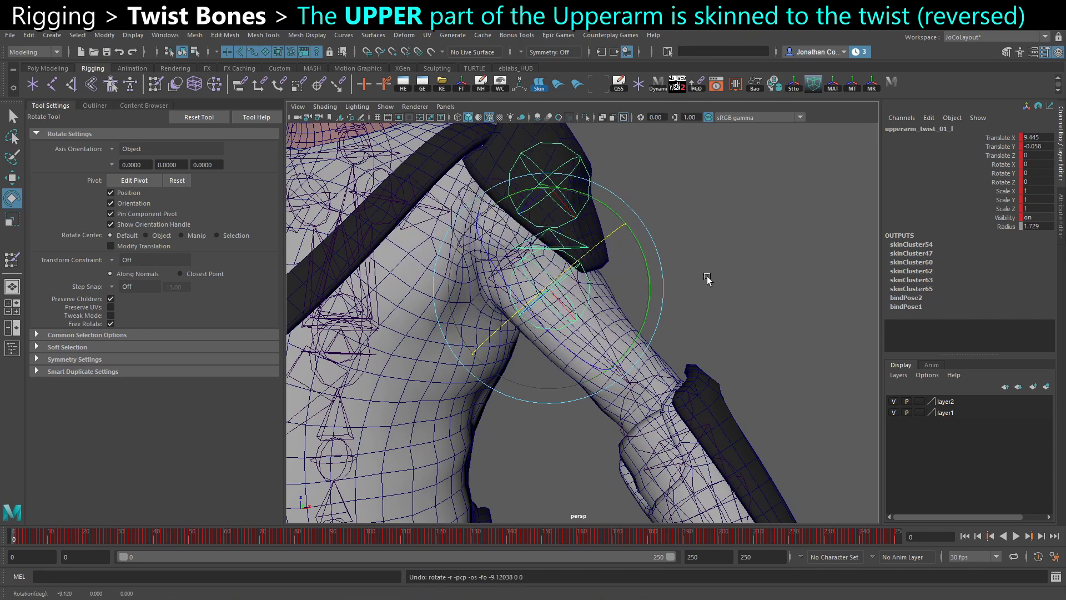
Step: Open SK_CH_M_GEN_Top_T1_01 in the Paint Skin Weights tool and show the clavicle_l weights with joint X-ray off
{"action": "left_click", "coordinate": [622, 332]}
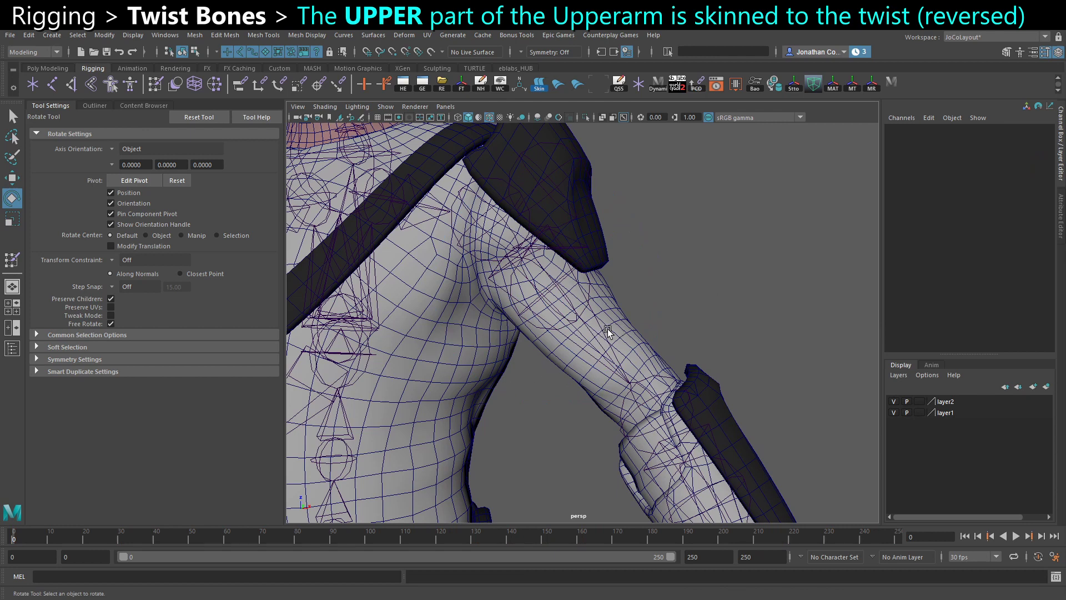
{"action": "left_click", "coordinate": [613, 330]}
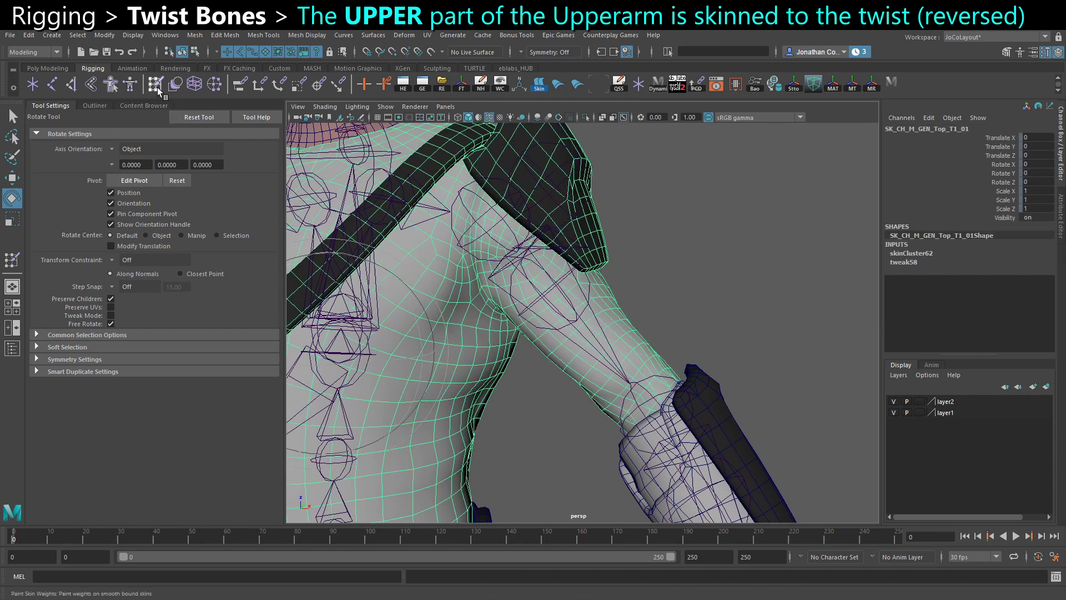
{"action": "left_click", "coordinate": [176, 84]}
{"action": "scroll", "coordinate": [106, 255], "scroll_direction": "down", "scroll_amount": 2}
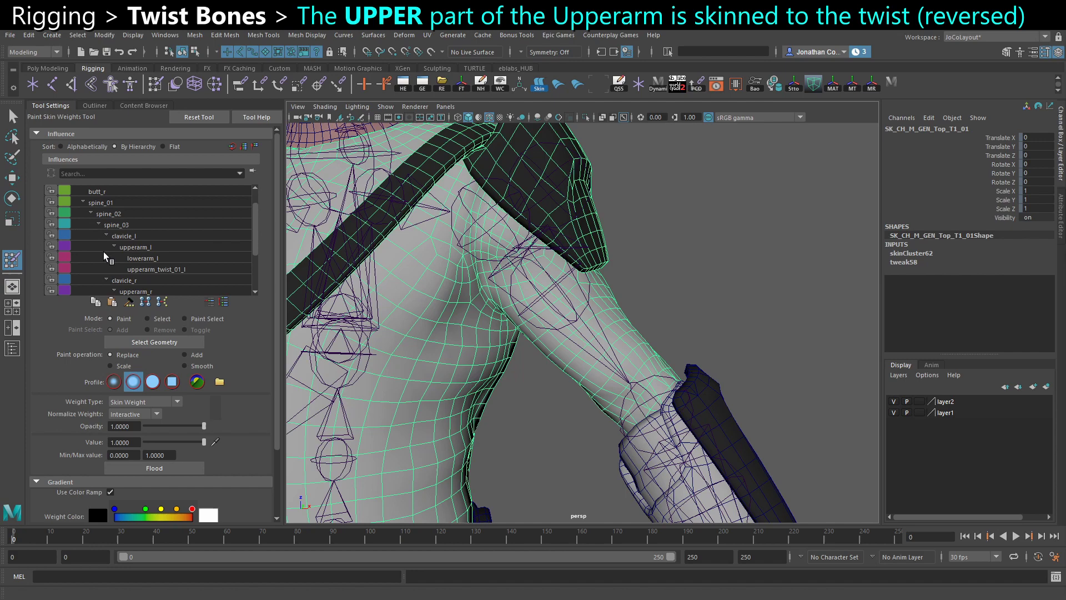
{"action": "left_click", "coordinate": [131, 214]}
{"action": "scroll", "coordinate": [501, 274], "scroll_direction": "down", "scroll_amount": 2}
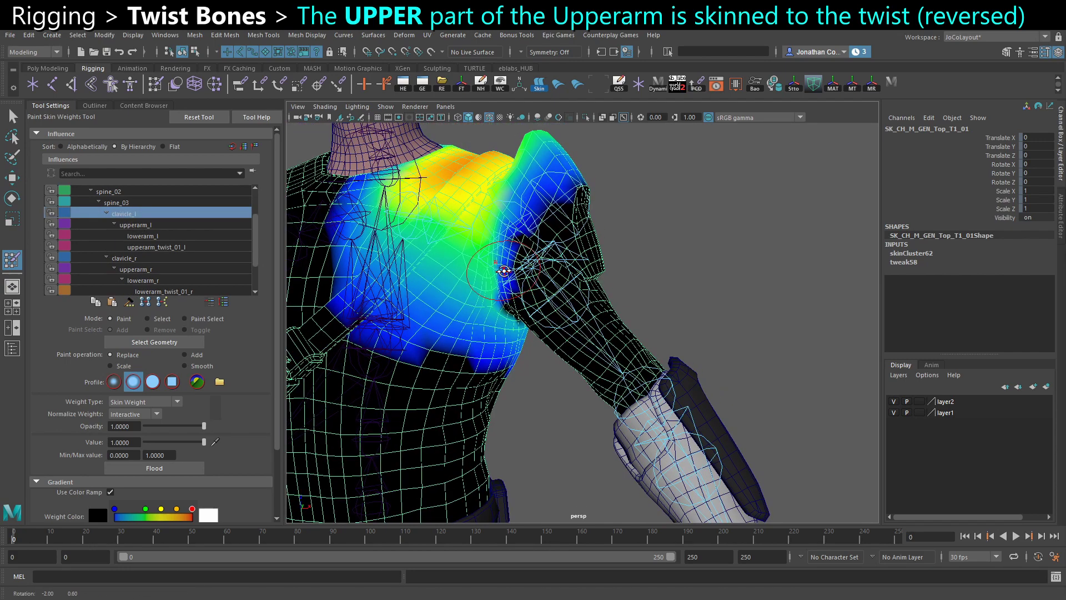
{"action": "left_click", "coordinate": [624, 118]}
{"action": "scroll", "coordinate": [425, 233], "scroll_direction": "down", "scroll_amount": 1}
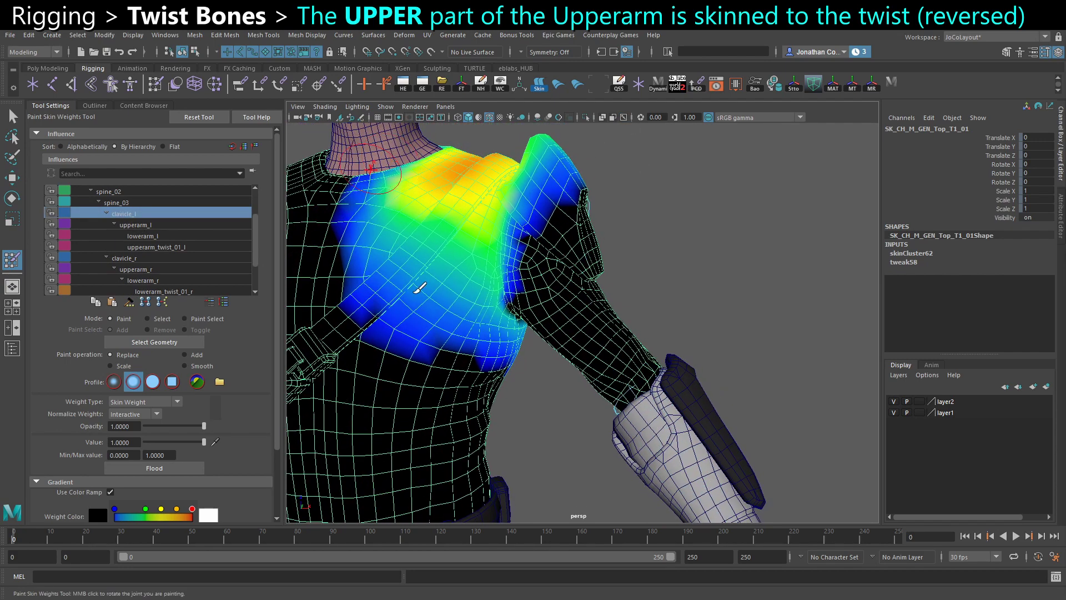
Step: Compare the top mesh's skin weights for upperarm_l and upperarm_twist_01_l along the left upper arm
{"action": "left_click", "coordinate": [147, 225]}
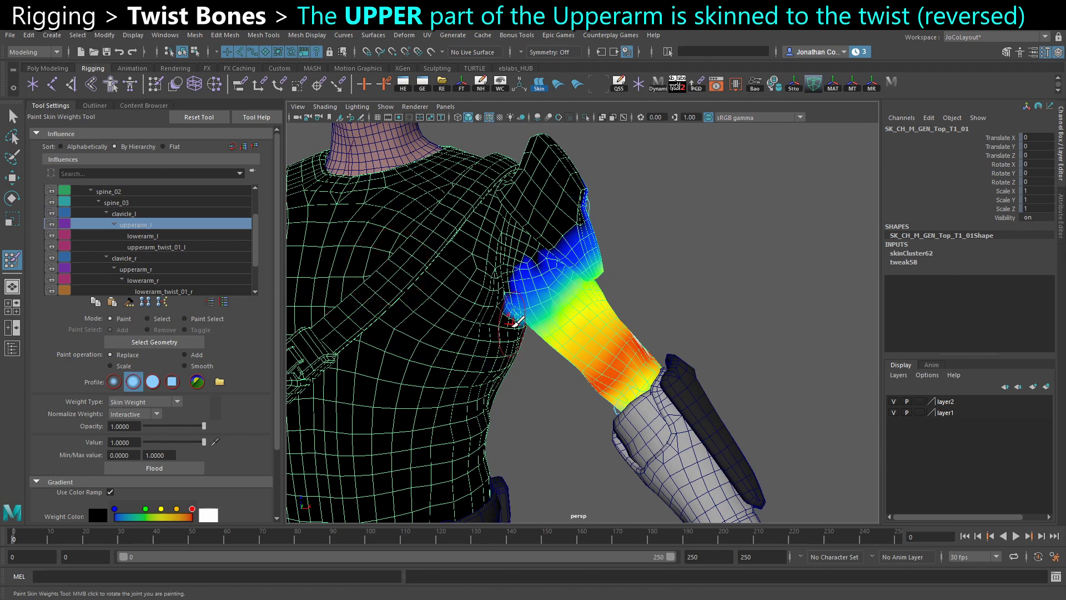
{"action": "left_click_drag", "start_coordinate": [514, 320], "coordinate": [553, 346], "text": "alt"}
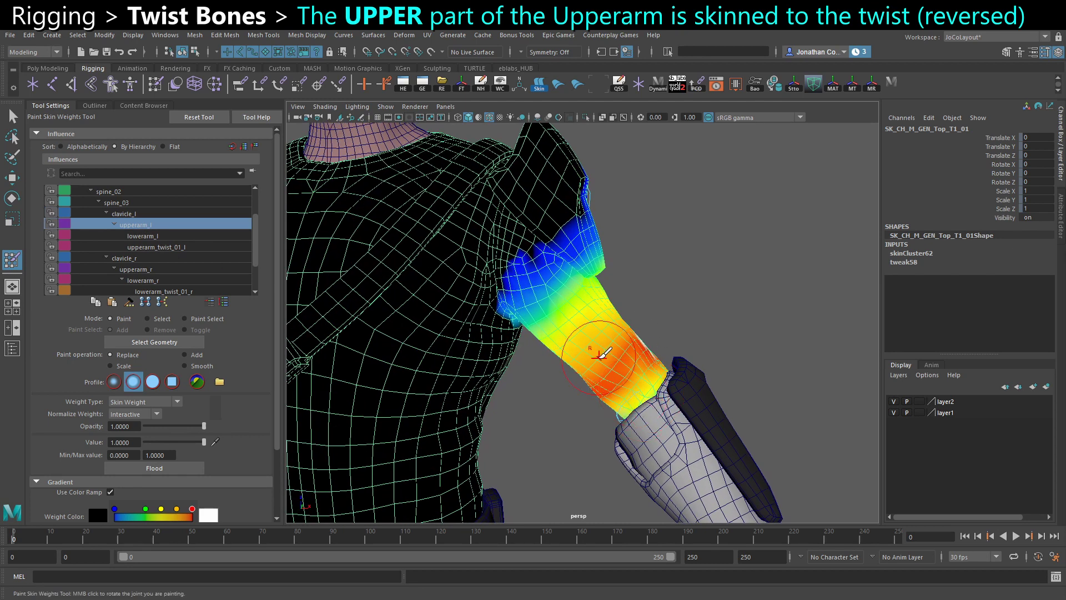
{"action": "left_click", "coordinate": [167, 248]}
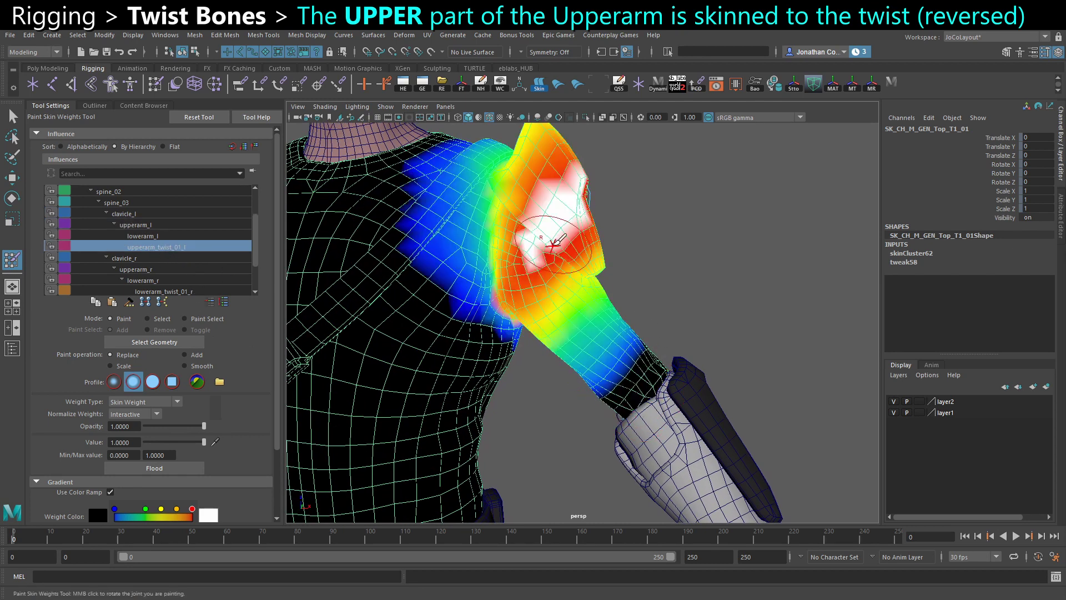
{"action": "mouse_move", "coordinate": [553, 245]}
{"action": "left_mouse_down"}
{"action": "mouse_move", "coordinate": [547, 234]}
{"action": "mouse_move", "coordinate": [532, 245]}
{"action": "mouse_move", "coordinate": [539, 239]}
{"action": "left_mouse_up"}
Step: Leave skin weight painting, deselect the top mesh, and turn joint X-ray display back on
{"action": "key", "text": "q"}
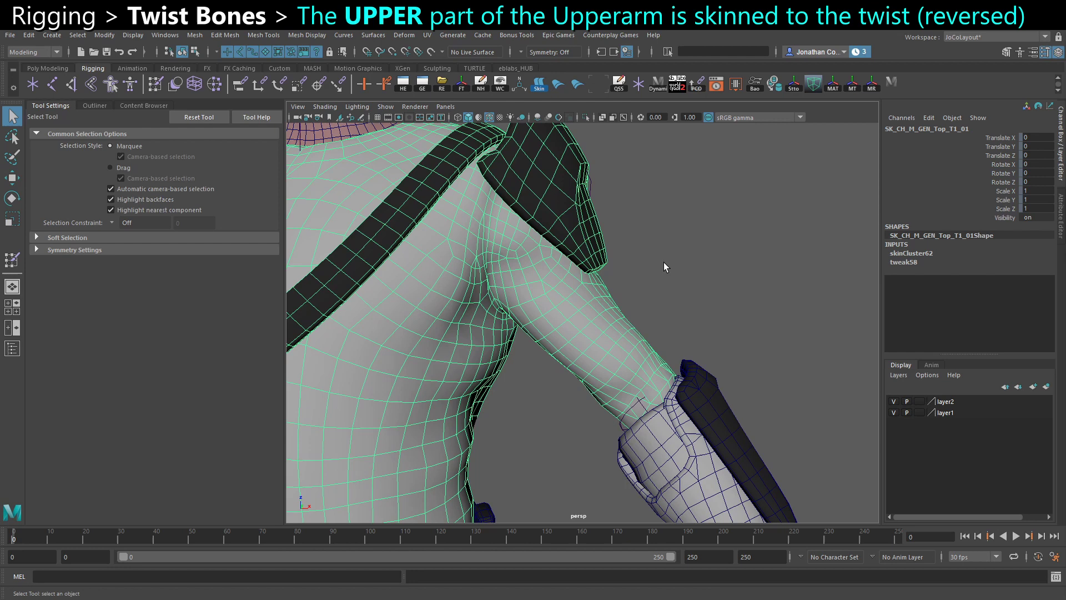
{"action": "left_click", "coordinate": [664, 267]}
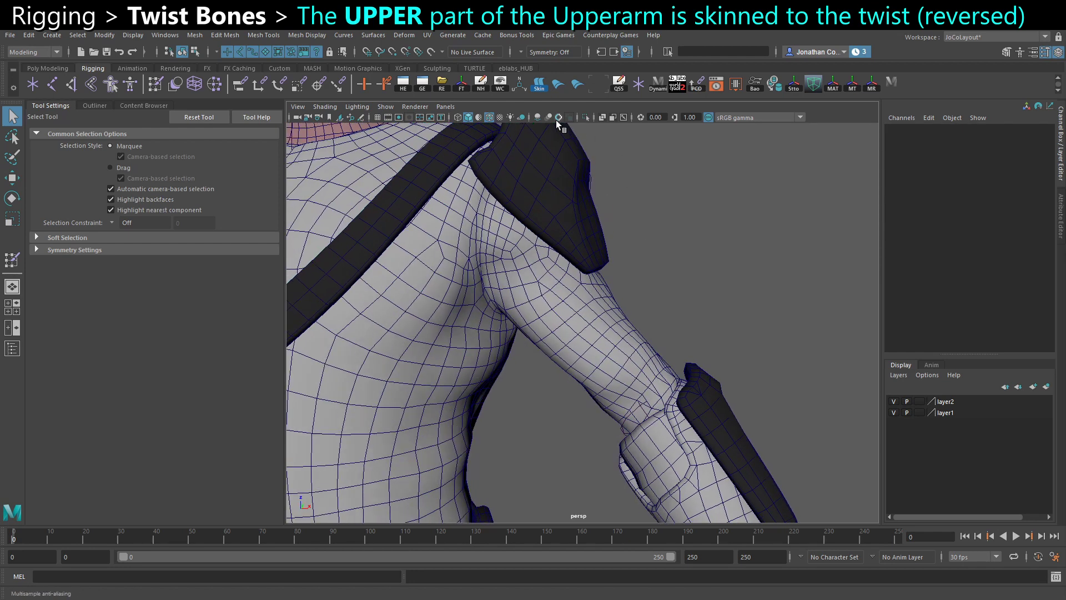
{"action": "left_click", "coordinate": [623, 119]}
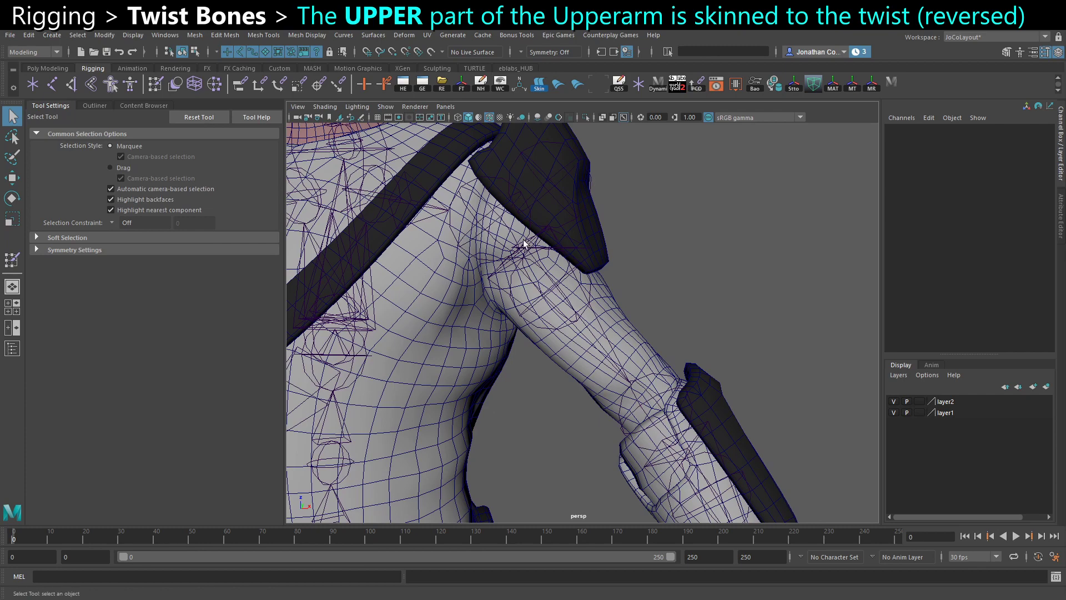
Step: Select upperarm_l, try rotating it about -18 degrees around its length, and undo the rotation
{"action": "left_click", "coordinate": [496, 220]}
{"action": "left_click_drag", "start_coordinate": [497, 229], "coordinate": [506, 240], "text": "alt"}
{"action": "key", "text": "e"}
{"action": "middle_click_drag", "start_coordinate": [506, 239], "coordinate": [503, 277], "text": "alt"}
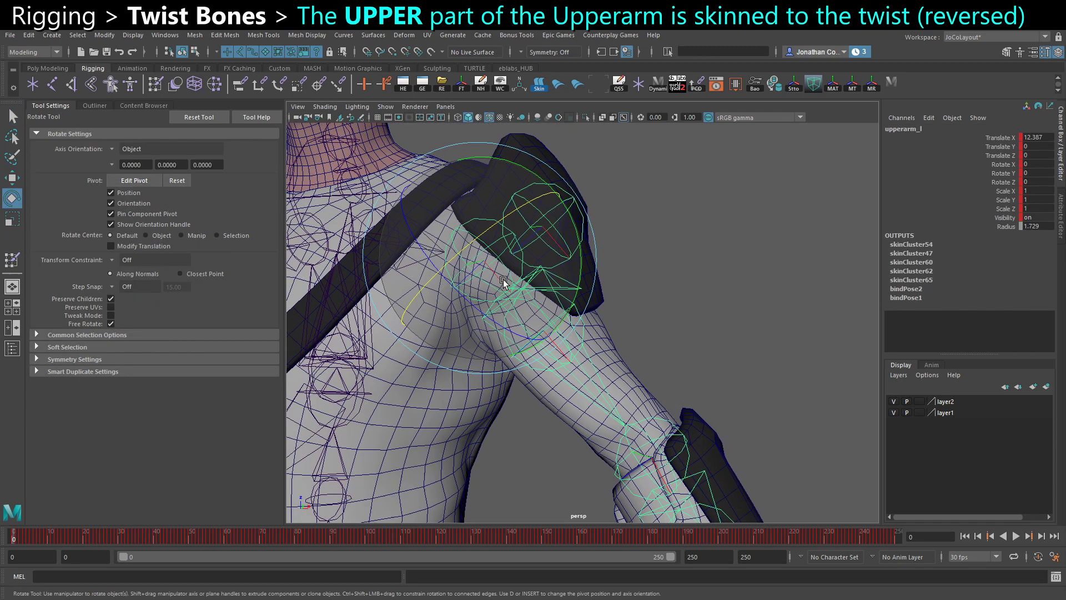
{"action": "left_click_drag", "start_coordinate": [504, 281], "coordinate": [494, 205], "text": "alt"}
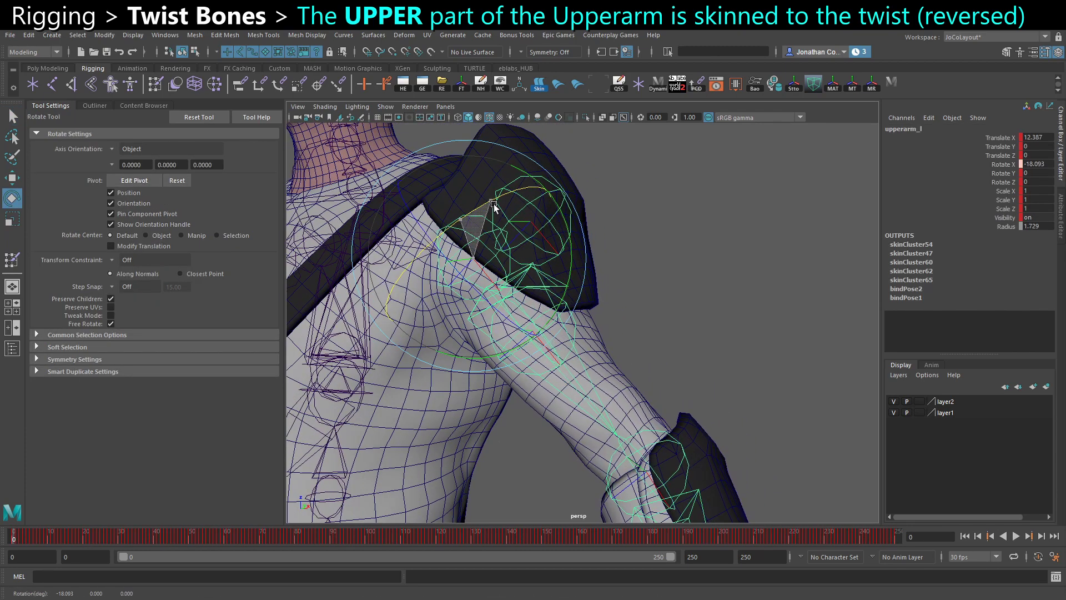
{"action": "key", "text": "ctrl+z"}
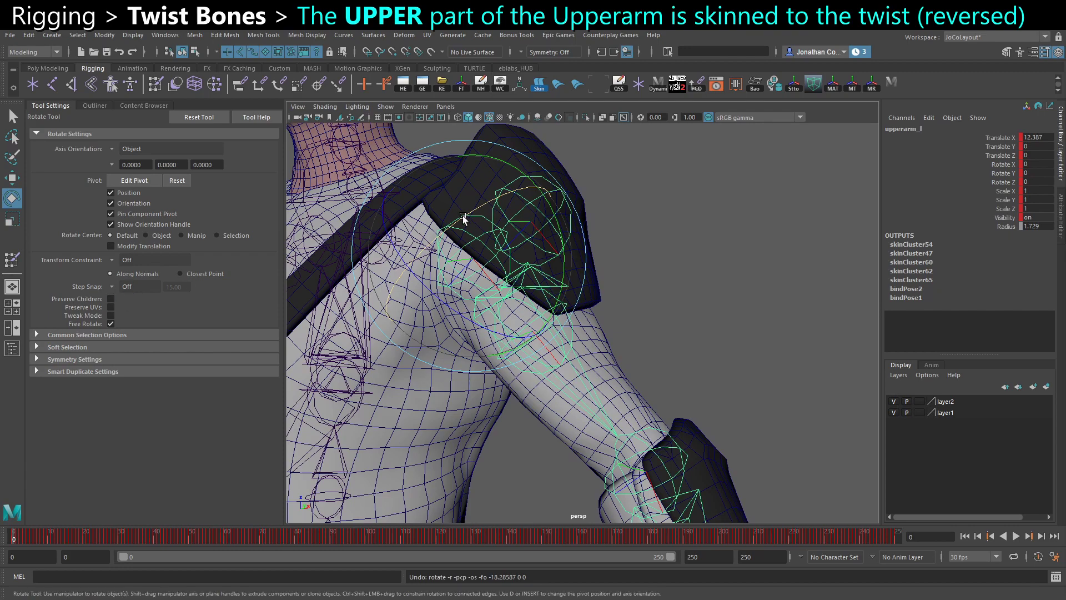
Step: Twist upperarm_l around its length so the shoulder armor rolls with the arm, and clear the selection
{"action": "left_click_drag", "start_coordinate": [463, 217], "coordinate": [547, 188]}
{"action": "key", "text": "ctrl+z"}
{"action": "left_click", "coordinate": [676, 288]}
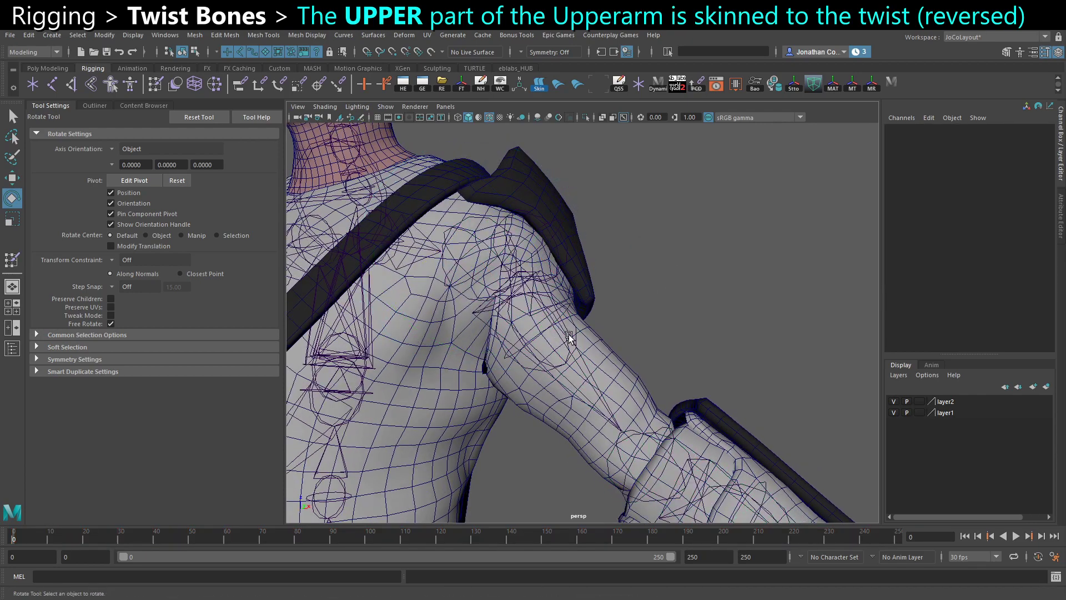
Step: Counter-rotate upperarm_twist_01_l about 58 degrees around X to bring the shoulder armor and upper sleeve back into place
{"action": "left_click", "coordinate": [565, 304]}
{"action": "left_click_drag", "start_coordinate": [563, 296], "coordinate": [519, 324]}
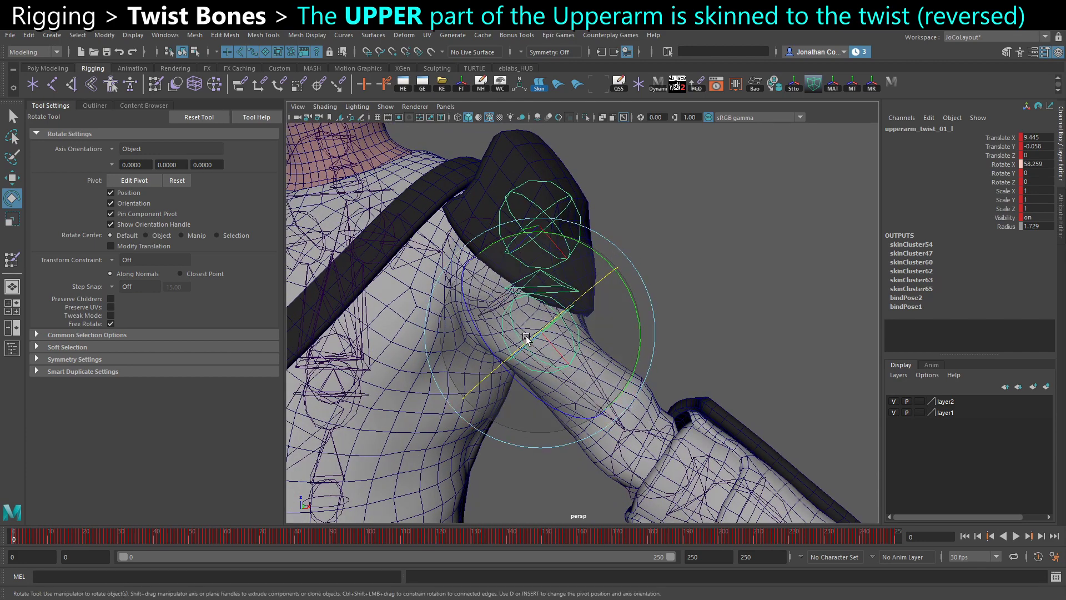
{"action": "left_click_drag", "start_coordinate": [499, 353], "coordinate": [470, 232], "text": "alt"}
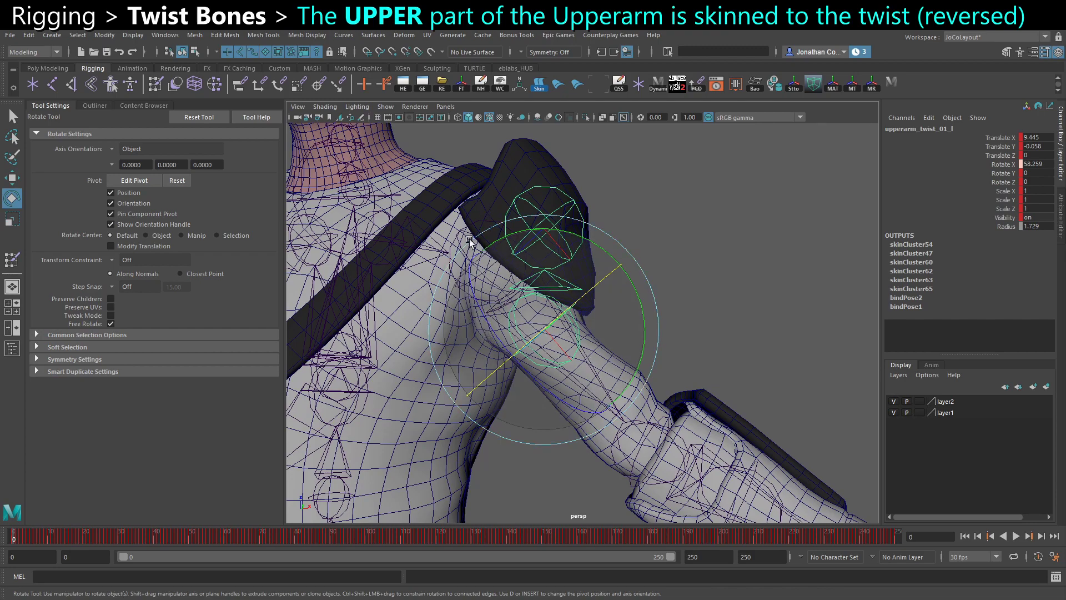
Step: Twist thigh_l about -50 degrees around X, and clear the selection
{"action": "right_click_drag", "start_coordinate": [533, 247], "coordinate": [516, 261], "text": "alt"}
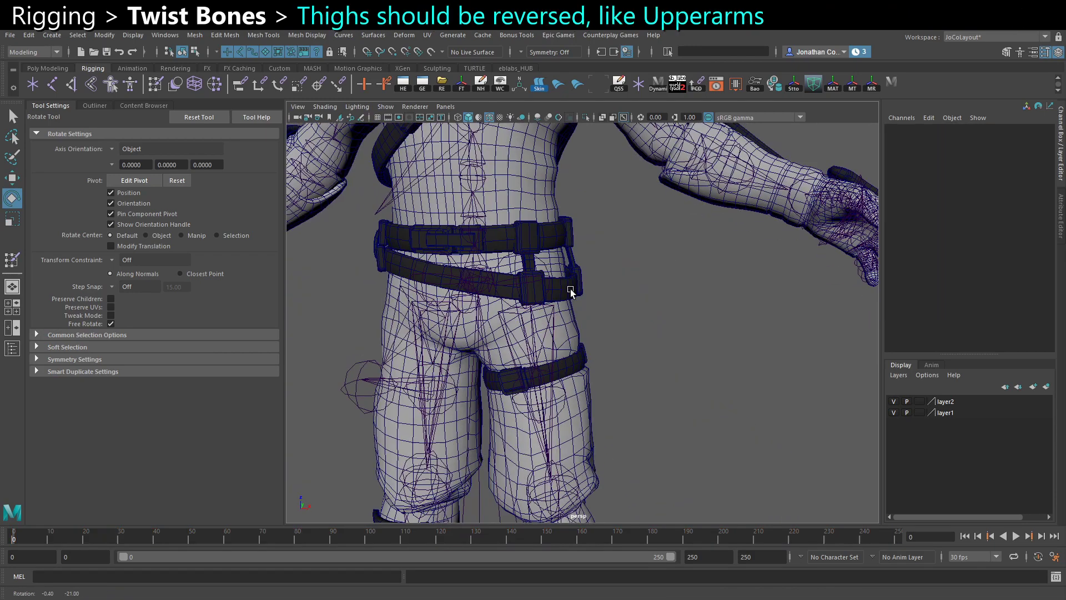
{"action": "right_click_drag", "start_coordinate": [571, 289], "coordinate": [590, 253], "text": "alt"}
{"action": "left_click_drag", "start_coordinate": [590, 252], "coordinate": [562, 266], "text": "alt"}
{"action": "left_click", "coordinate": [560, 280]}
{"action": "mouse_move", "coordinate": [622, 219]}
{"action": "left_mouse_down"}
{"action": "mouse_move", "coordinate": [601, 222]}
{"action": "mouse_move", "coordinate": [615, 221]}
{"action": "left_mouse_up"}
{"action": "right_click_drag", "start_coordinate": [621, 295], "coordinate": [629, 383], "text": "alt"}
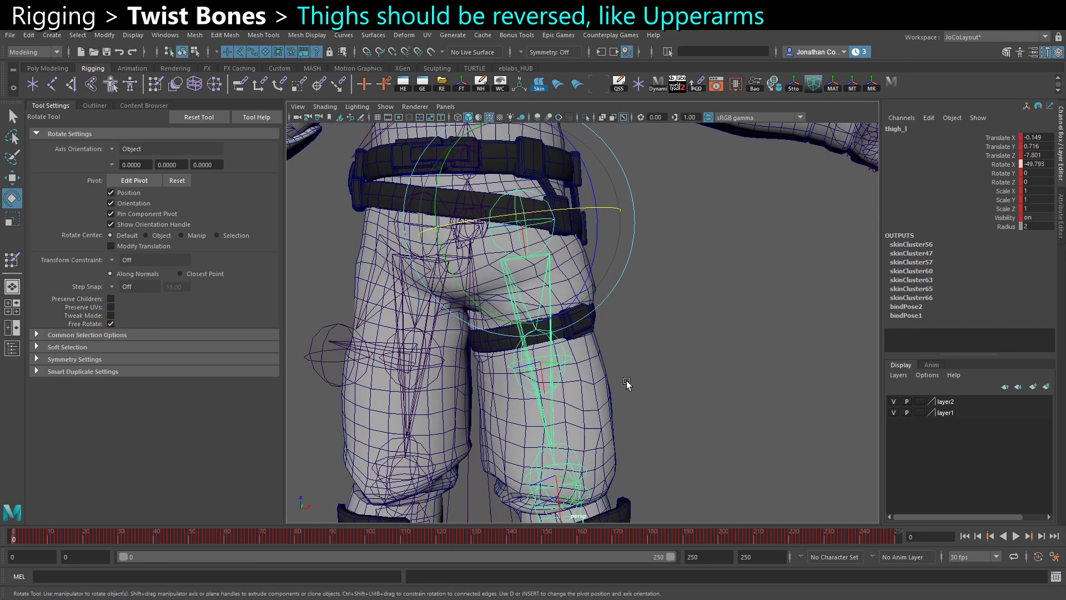
{"action": "left_click", "coordinate": [628, 384]}
Step: Counter-rotate thigh_twist_01_l about 37 degrees around X to straighten the upper thigh, and clear the selection
{"action": "left_click", "coordinate": [567, 361]}
{"action": "left_click_drag", "start_coordinate": [568, 361], "coordinate": [516, 387]}
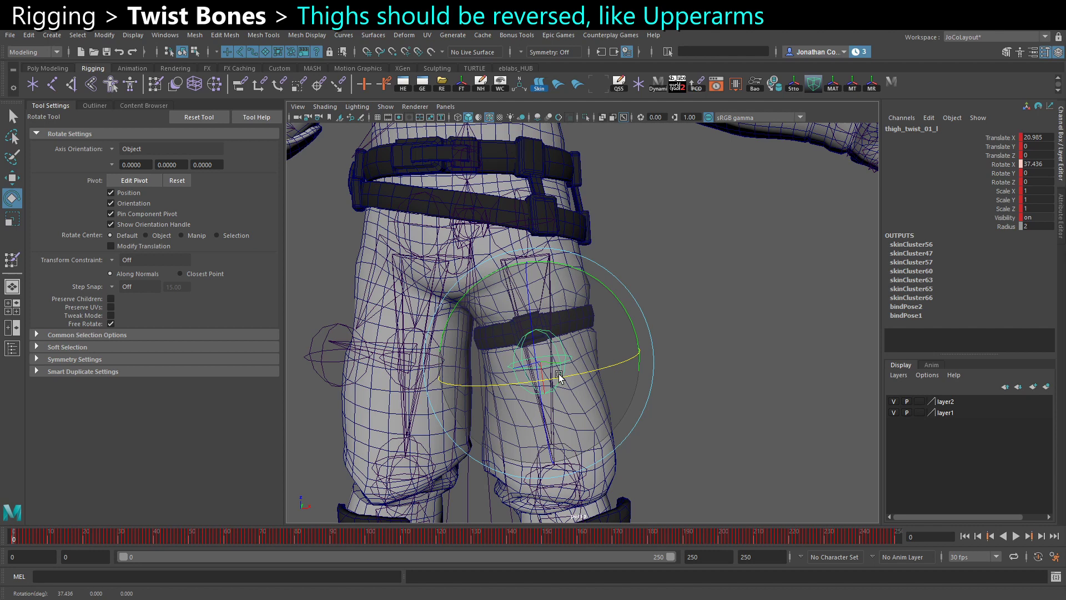
{"action": "key", "text": "ctrl+z"}
{"action": "left_click", "coordinate": [692, 354]}
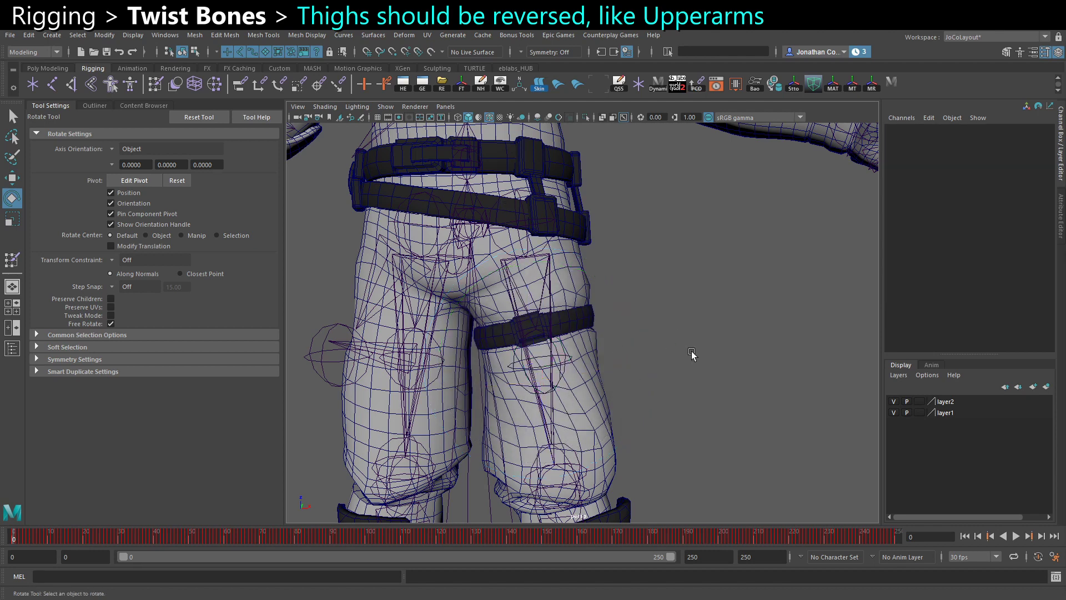
Step: Open skin weight painting on the pants mesh and examine the weights of thigh_l and thigh_twist_01_l
{"action": "left_click_drag", "start_coordinate": [562, 289], "coordinate": [574, 293], "text": "alt"}
{"action": "left_click", "coordinate": [574, 293]}
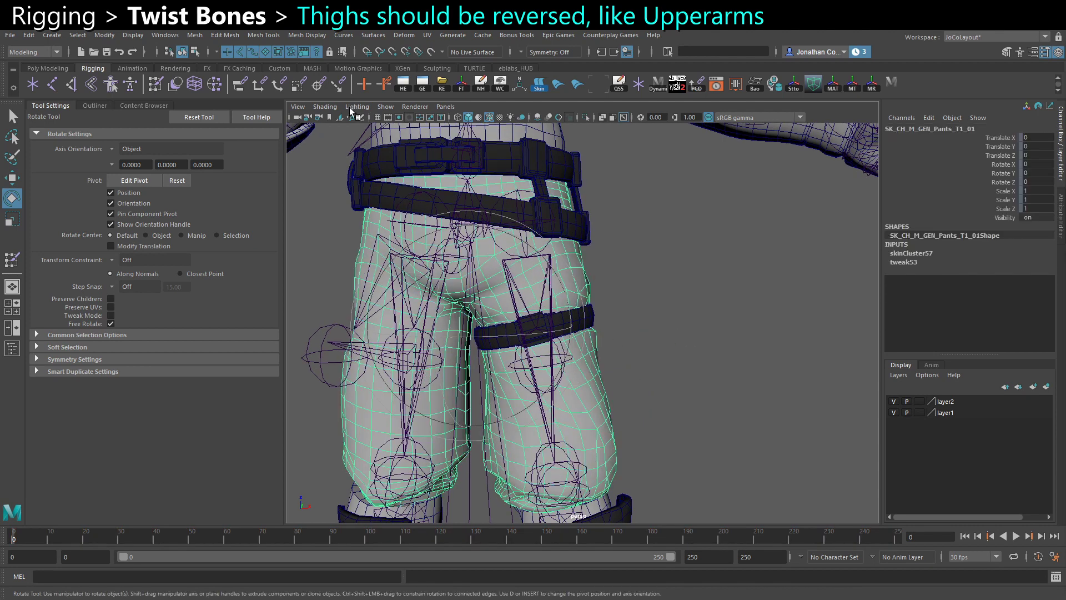
{"action": "left_click", "coordinate": [156, 85]}
{"action": "left_click_drag", "start_coordinate": [656, 421], "coordinate": [643, 352], "text": "alt"}
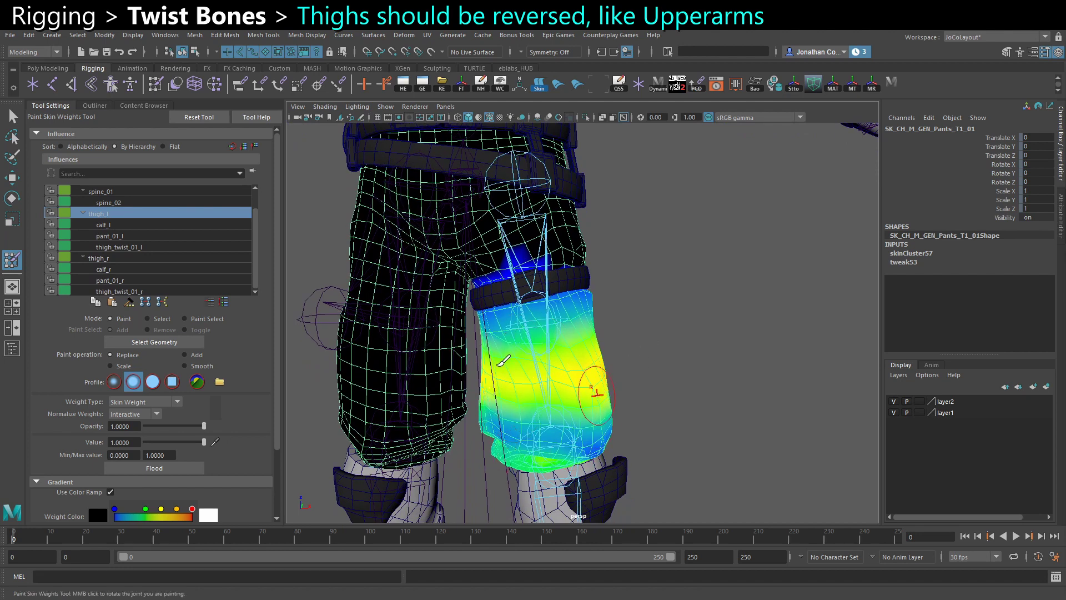
{"action": "left_click", "coordinate": [119, 247]}
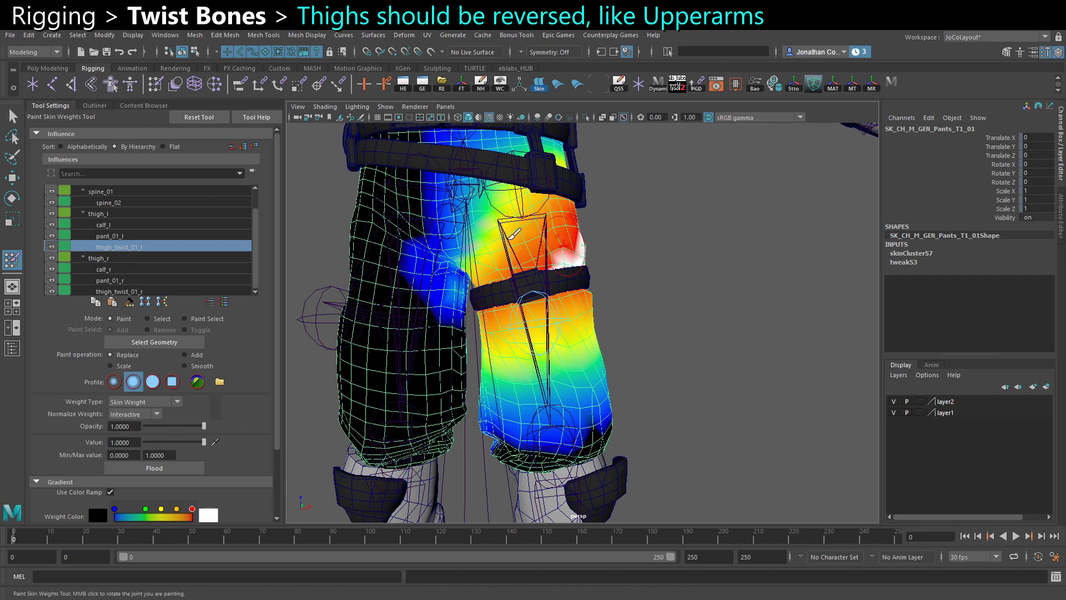
{"action": "mouse_move", "coordinate": [498, 315]}
{"action": "right_mouse_down", "text": "alt"}
{"action": "mouse_move", "coordinate": [629, 323]}
{"action": "mouse_move", "coordinate": [547, 343]}
{"action": "right_mouse_up", "text": "alt"}
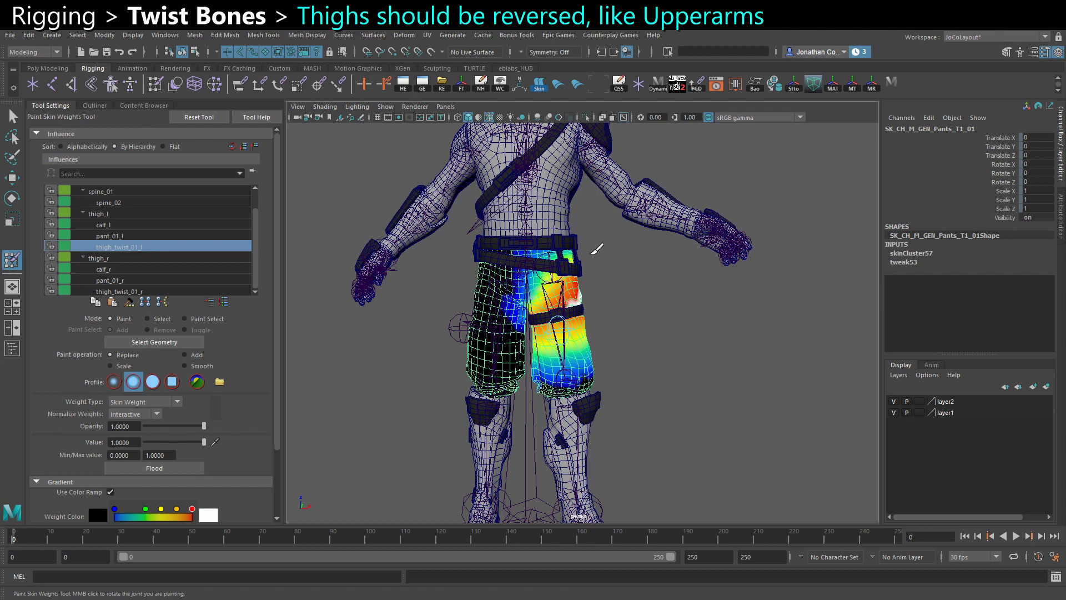
{"action": "left_click_drag", "start_coordinate": [619, 305], "coordinate": [585, 384], "text": "alt"}
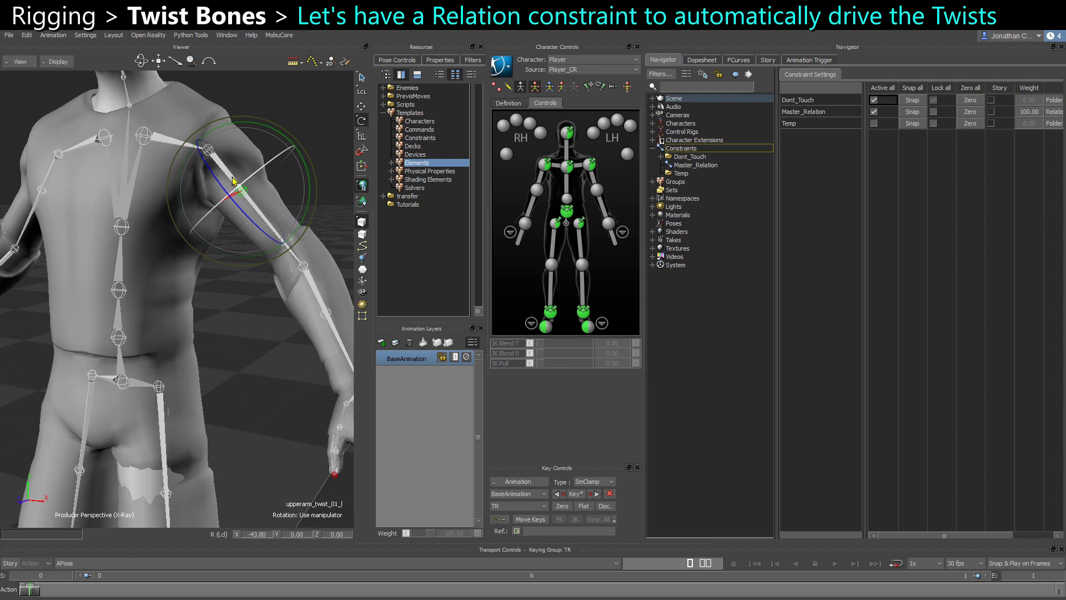
Step: In MotionBuilder, undo the trial rotation of upperarm_twist_01_l and select the character's left shoulder effector
{"action": "key", "text": "ctrl+z"}
{"action": "left_click_drag", "start_coordinate": [216, 359], "coordinate": [241, 351], "text": "alt"}
{"action": "left_click", "coordinate": [261, 375]}
{"action": "left_click_drag", "start_coordinate": [266, 242], "coordinate": [248, 217], "text": "alt"}
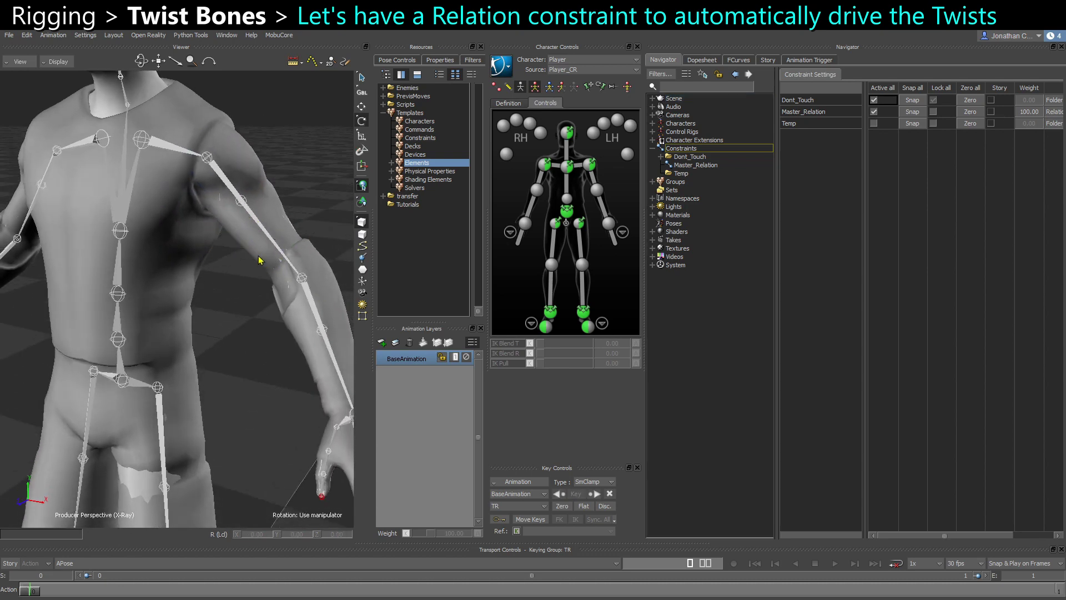
{"action": "left_click", "coordinate": [264, 231]}
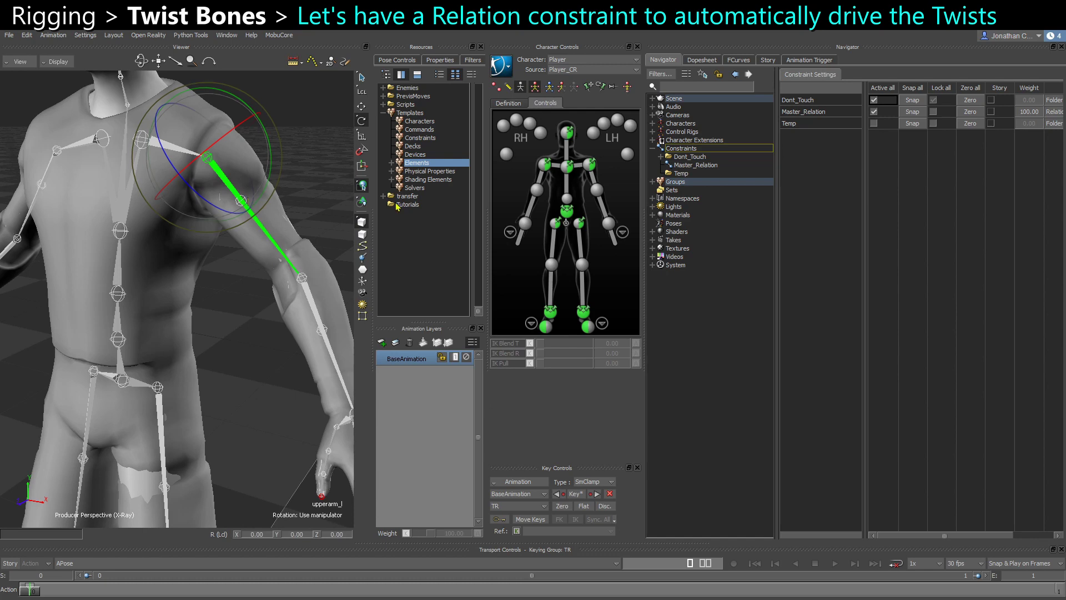
{"action": "left_click", "coordinate": [591, 166]}
{"action": "mouse_move", "coordinate": [214, 155]}
{"action": "left_mouse_down"}
{"action": "mouse_move", "coordinate": [236, 136]}
{"action": "mouse_move", "coordinate": [217, 161]}
{"action": "left_mouse_up"}
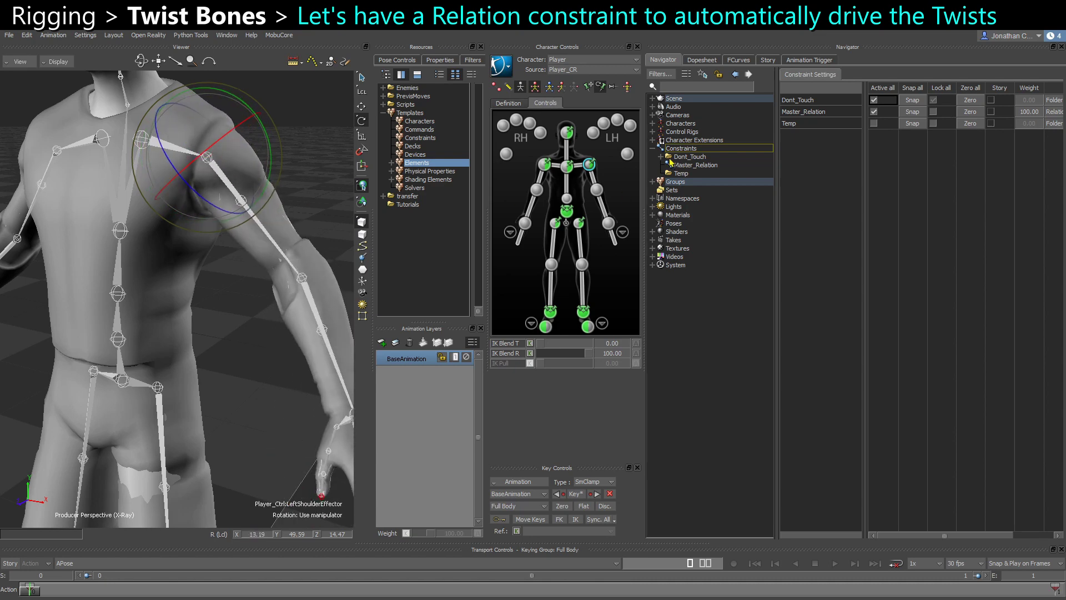
Step: Insert a Relation constraint in the scene's Constraints and rename it Relation_Twist
{"action": "left_click", "coordinate": [680, 148]}
{"action": "right_click", "coordinate": [681, 149]}
{"action": "mouse_move", "coordinate": [732, 163]}
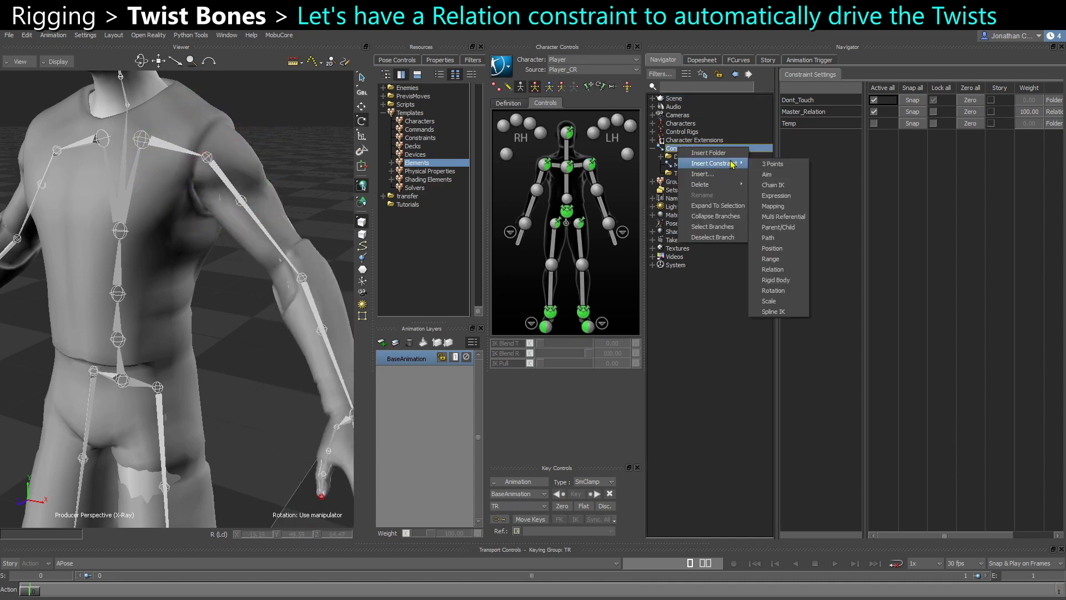
{"action": "left_click", "coordinate": [789, 271]}
{"action": "right_click", "coordinate": [689, 181]}
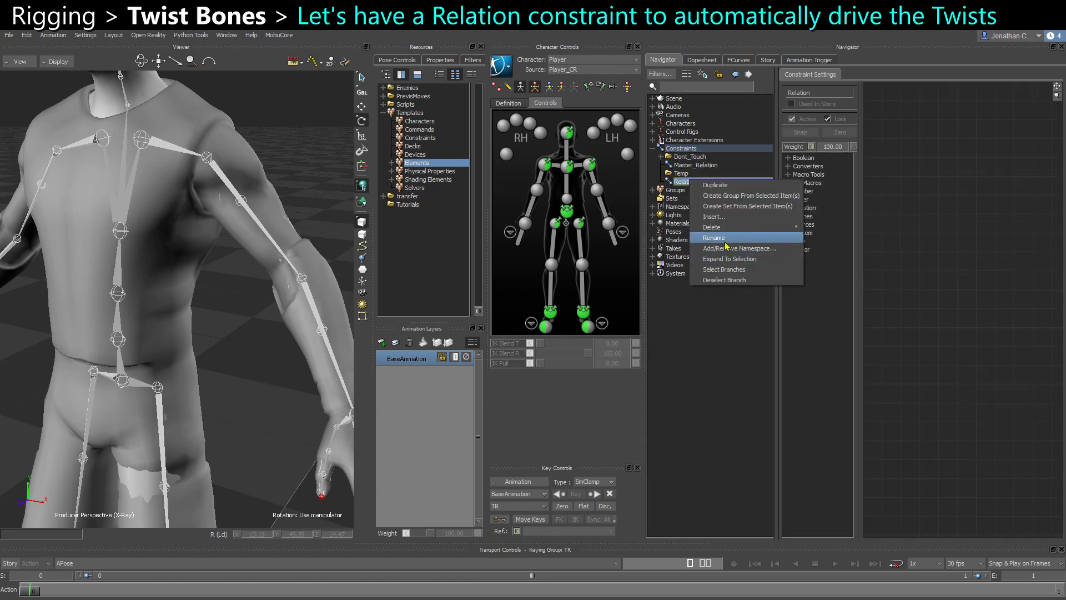
{"action": "left_click", "coordinate": [723, 240]}
{"action": "left_click", "coordinate": [747, 184]}
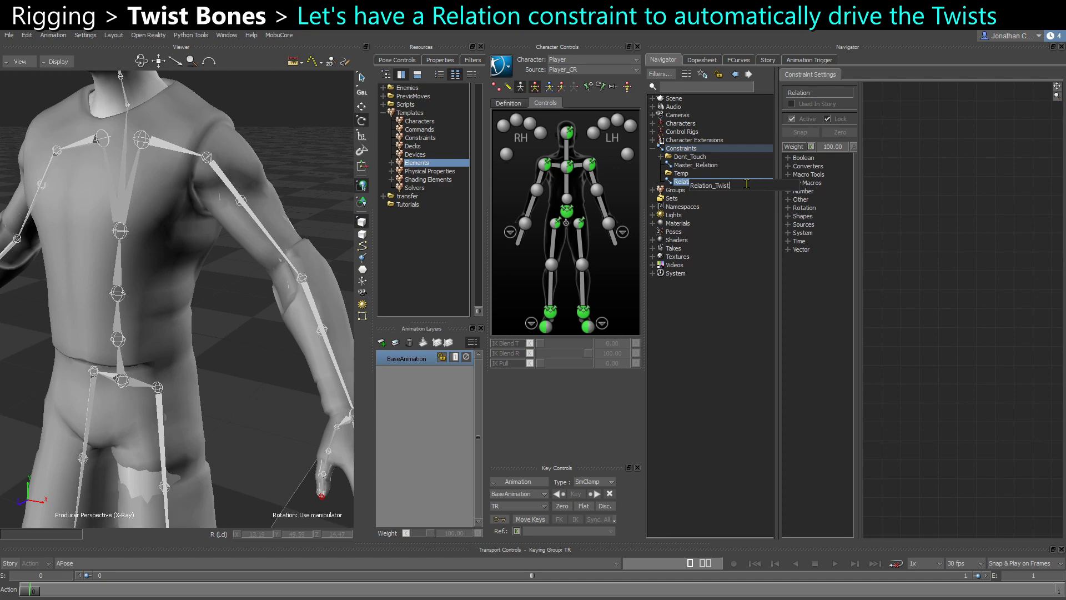
{"action": "key", "text": "Return"}
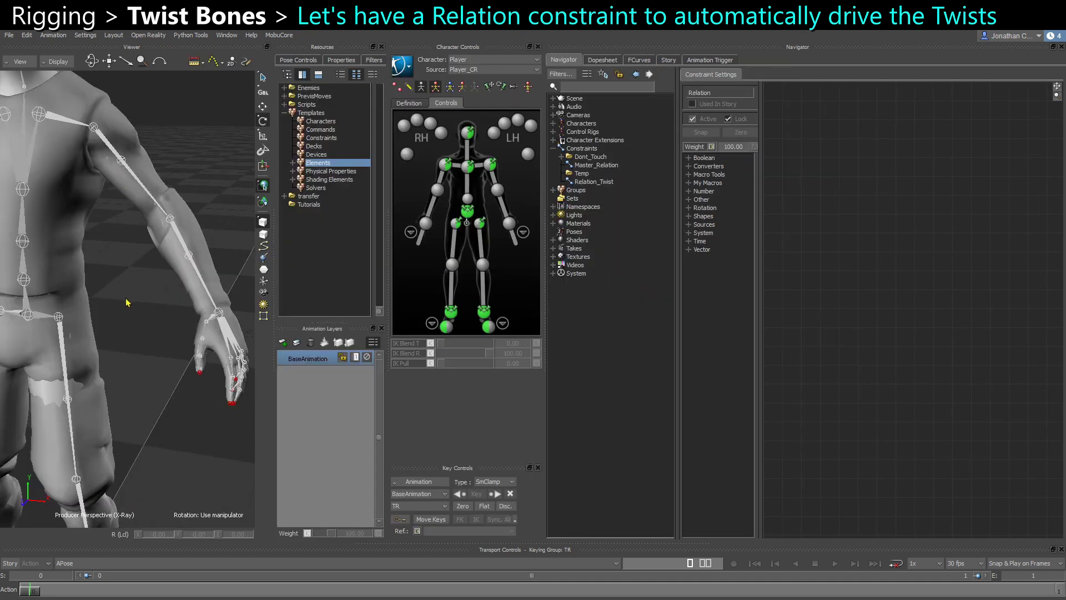
Step: Switch the viewer to the schematic view and select upperarm_twist_01_l and lowerarm_twist_01_l
{"action": "scroll", "coordinate": [117, 294], "scroll_direction": "down", "scroll_amount": 2}
{"action": "key", "text": "ctrl+w"}
{"action": "scroll", "coordinate": [167, 352], "scroll_direction": "down", "scroll_amount": 4}
{"action": "left_click_drag", "start_coordinate": [136, 337], "coordinate": [123, 320], "text": "shift"}
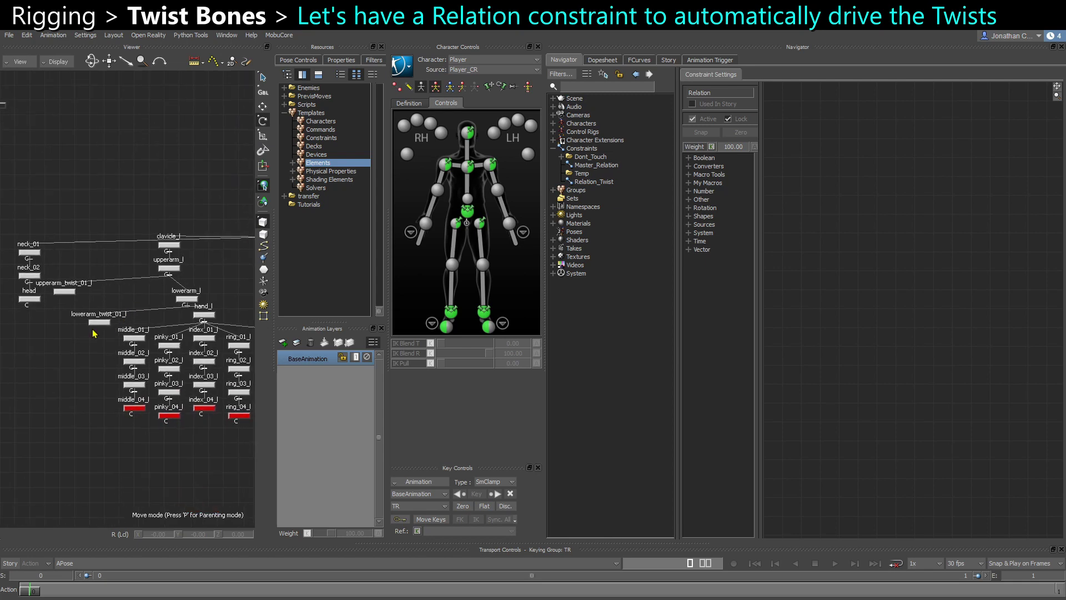
{"action": "left_click", "coordinate": [68, 291]}
{"action": "scroll", "coordinate": [72, 316], "scroll_direction": "up", "scroll_amount": 3}
{"action": "left_click", "coordinate": [113, 327], "text": "ctrl"}
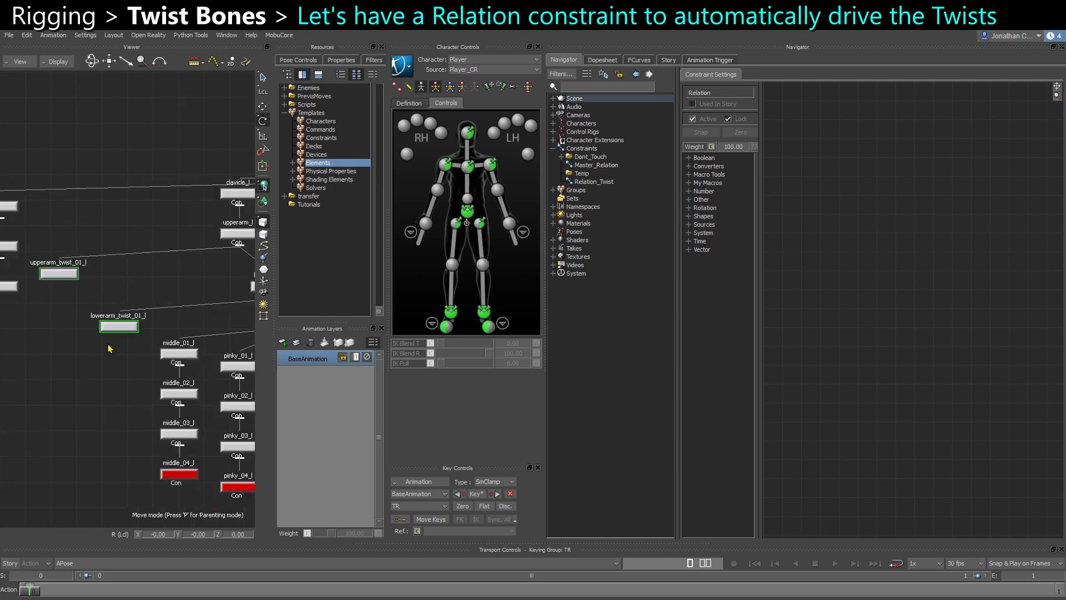
Step: Extend the schematic selection with upperarm_twist_01_r, lowerarm_twist_01_r, thigh_twist_01_l and thigh_twist_01_r
{"action": "scroll", "coordinate": [138, 381], "scroll_direction": "down", "scroll_amount": 3}
{"action": "left_click_drag", "start_coordinate": [122, 376], "coordinate": [16, 363], "text": "shift"}
{"action": "scroll", "coordinate": [143, 337], "scroll_direction": "up", "scroll_amount": 3}
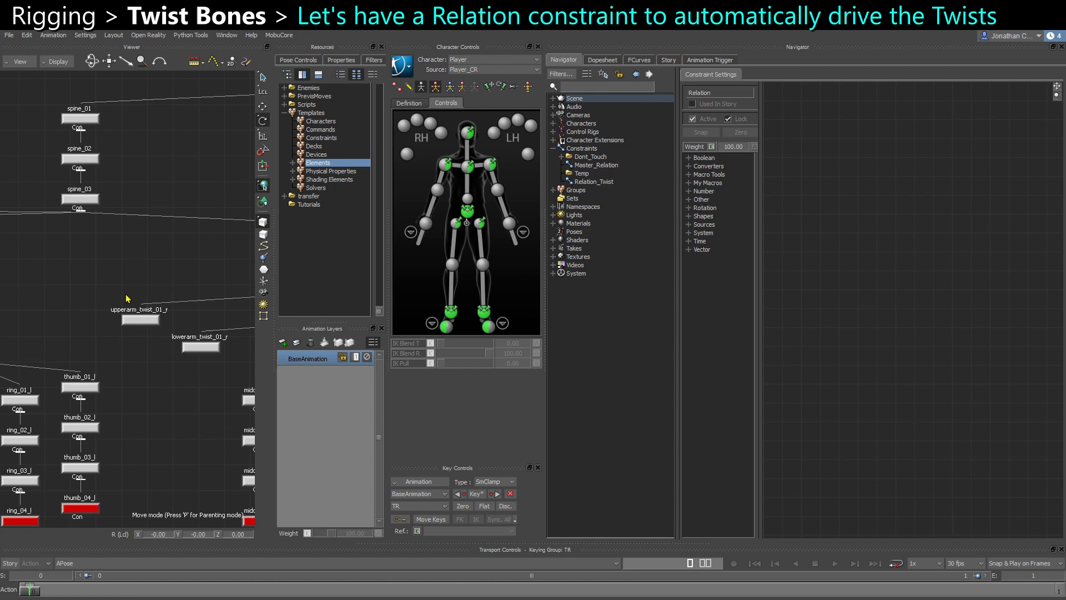
{"action": "left_click", "coordinate": [142, 320], "text": "ctrl"}
{"action": "scroll", "coordinate": [98, 331], "scroll_direction": "down", "scroll_amount": 5}
{"action": "scroll", "coordinate": [167, 288], "scroll_direction": "up", "scroll_amount": 4}
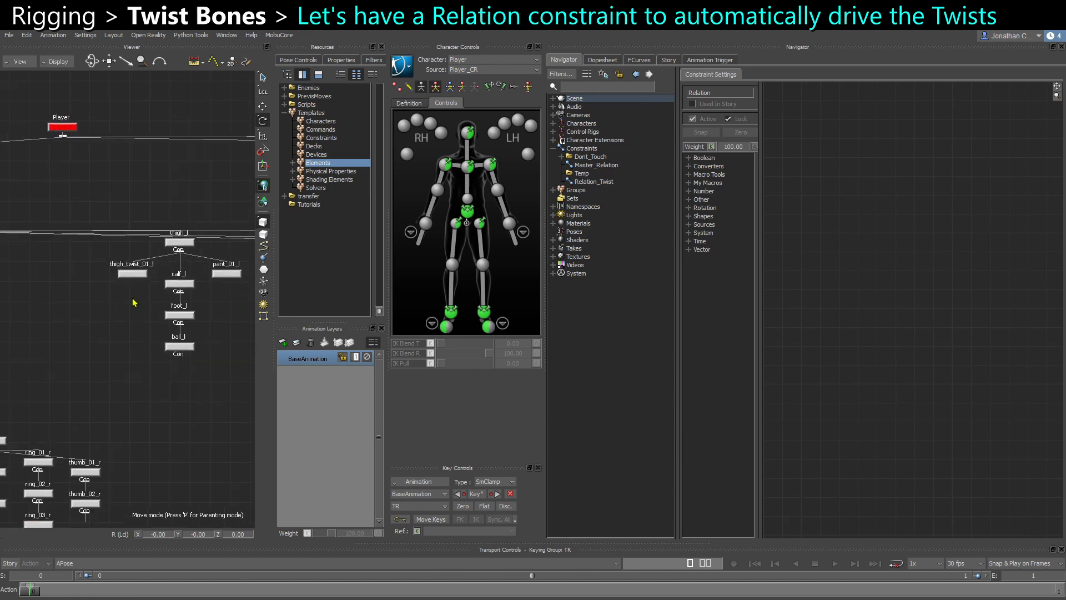
{"action": "left_click", "coordinate": [132, 273], "text": "ctrl"}
{"action": "left_click_drag", "start_coordinate": [97, 331], "coordinate": [3, 344], "text": "shift"}
{"action": "left_click", "coordinate": [132, 301], "text": "ctrl"}
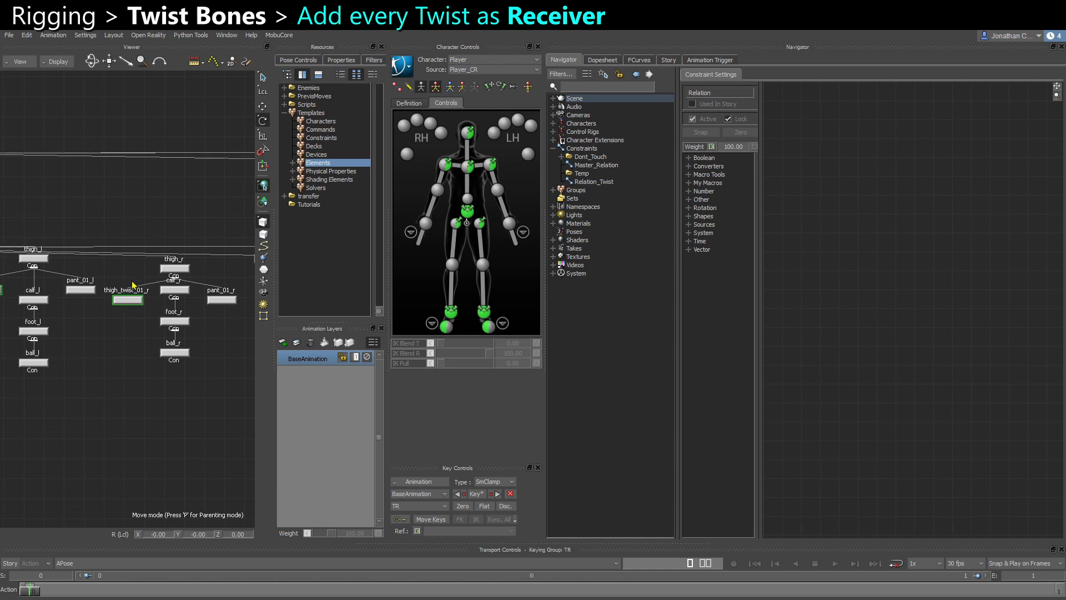
Step: Return to the perspective view, add the six selected twist bones to the relation as Receivers, and clear the selection
{"action": "key", "text": "ctrl+e"}
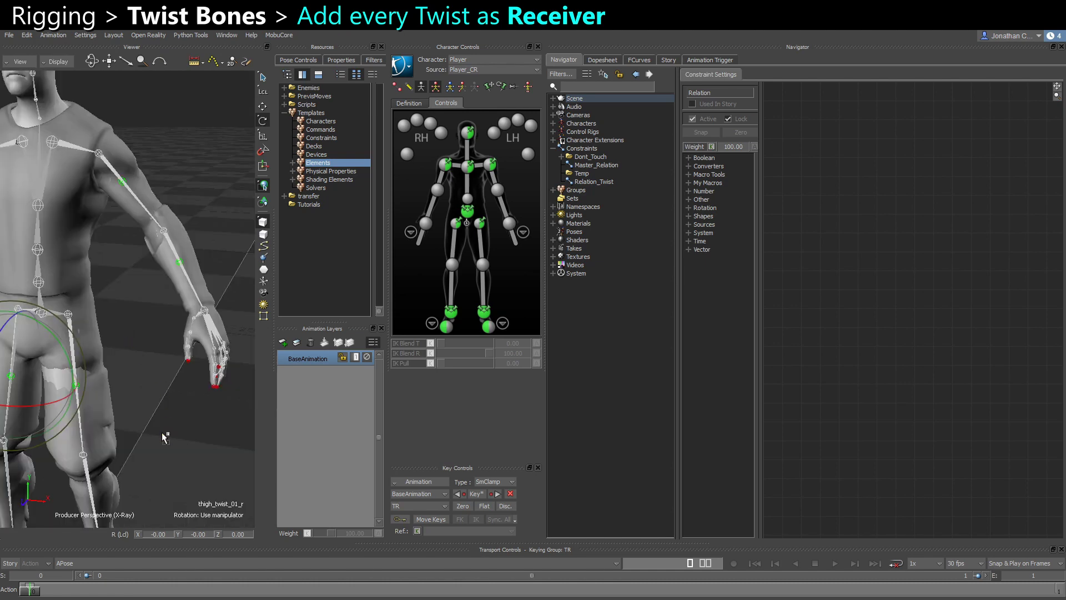
{"action": "left_click_drag", "start_coordinate": [894, 217], "coordinate": [895, 217]}
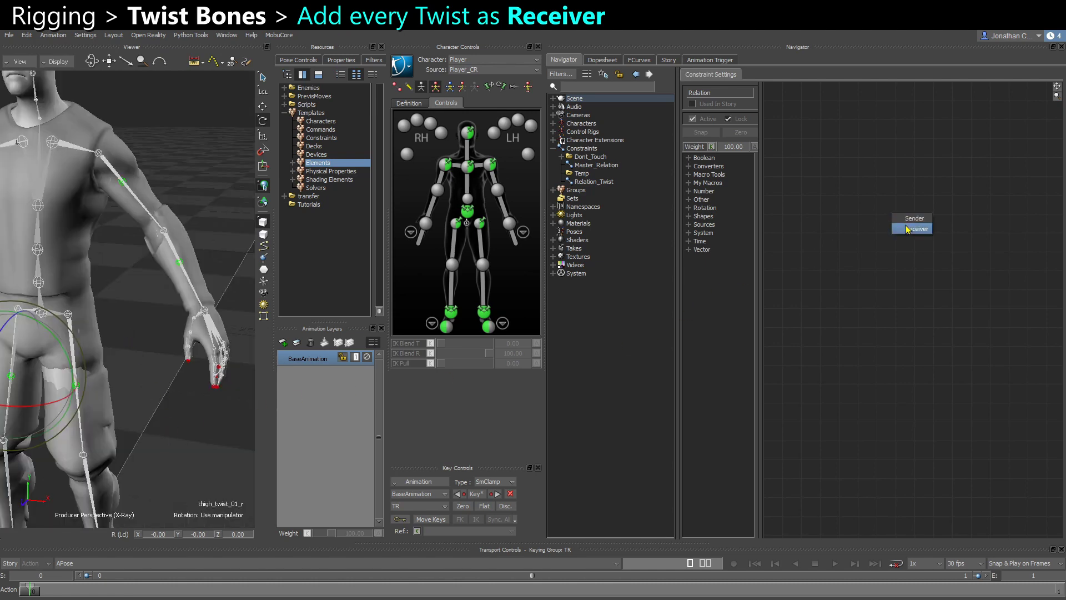
{"action": "left_click", "coordinate": [913, 229]}
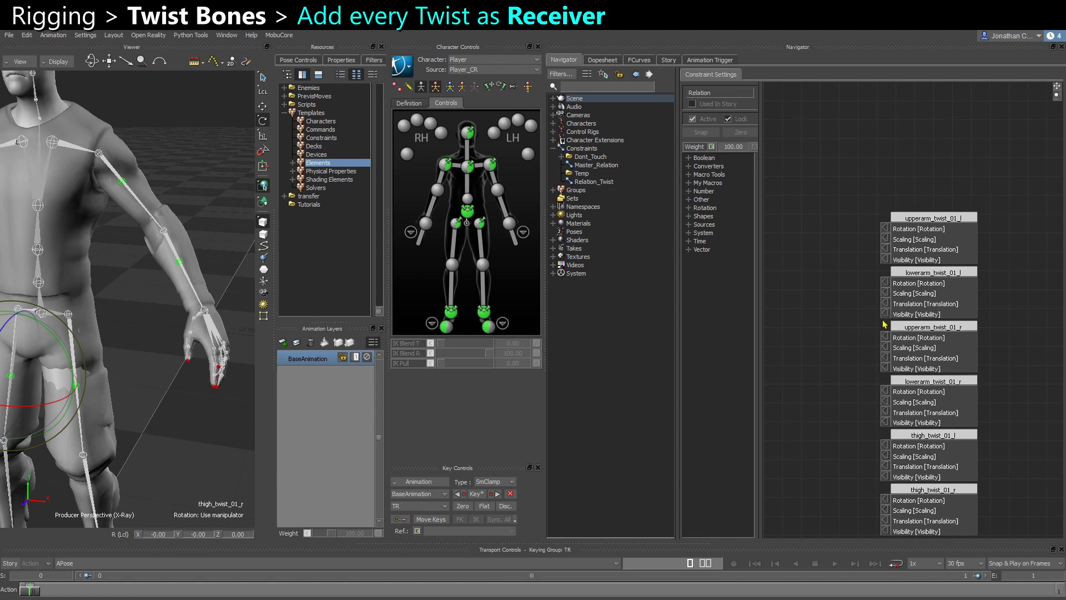
{"action": "scroll", "coordinate": [864, 360], "scroll_direction": "down", "scroll_amount": 2}
{"action": "middle_click_drag", "start_coordinate": [855, 361], "coordinate": [848, 320]}
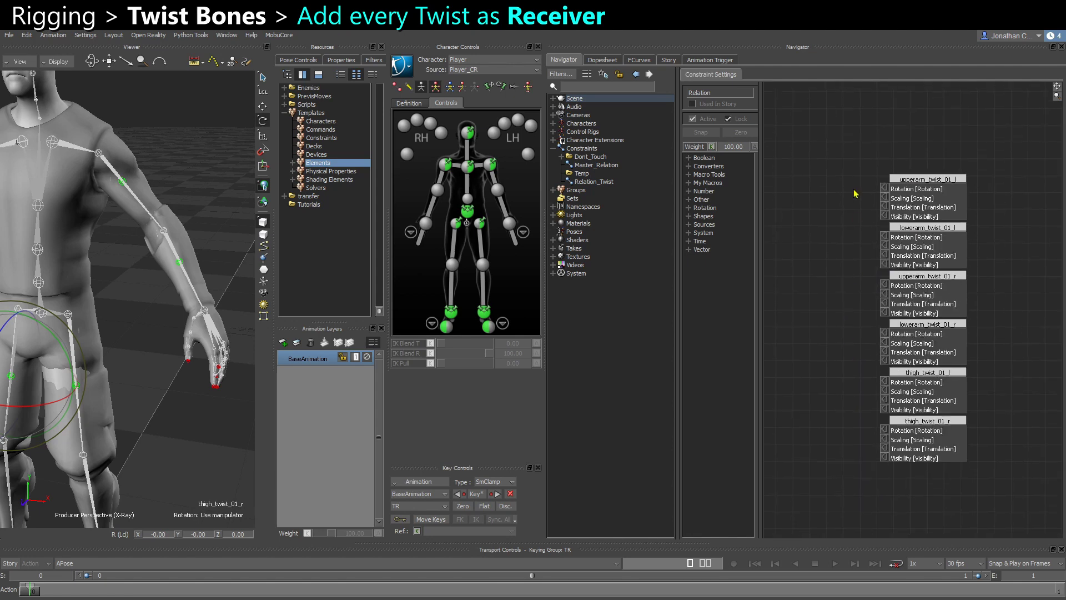
{"action": "left_click", "coordinate": [193, 425]}
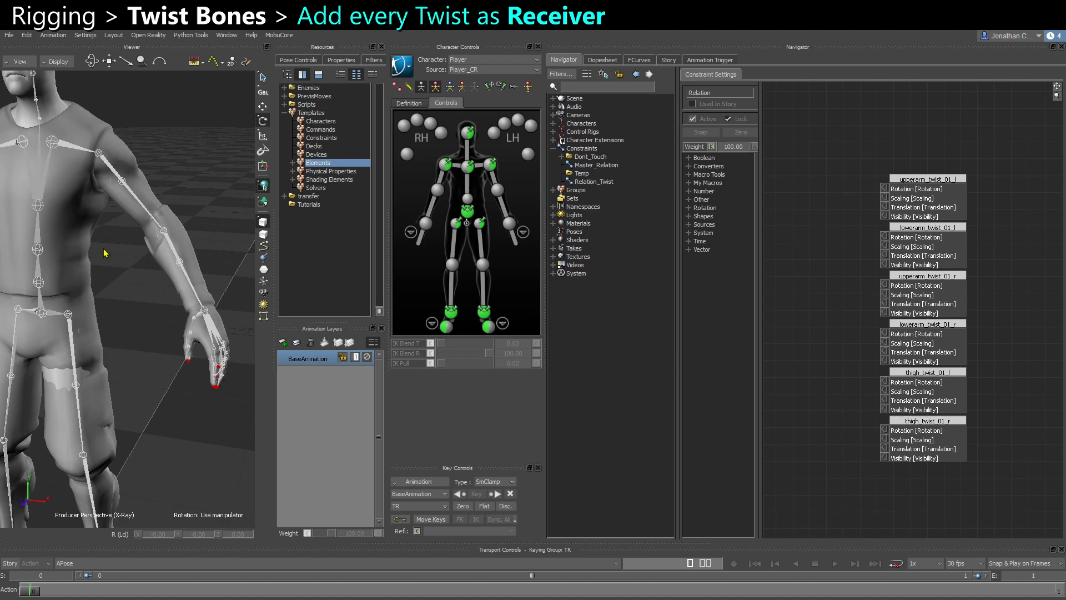
Step: Reopen the schematic view and select upperarm_l and hand_l in the left arm hierarchy
{"action": "middle_click_drag", "start_coordinate": [51, 238], "coordinate": [118, 233]}
{"action": "key", "text": "ctrl+w"}
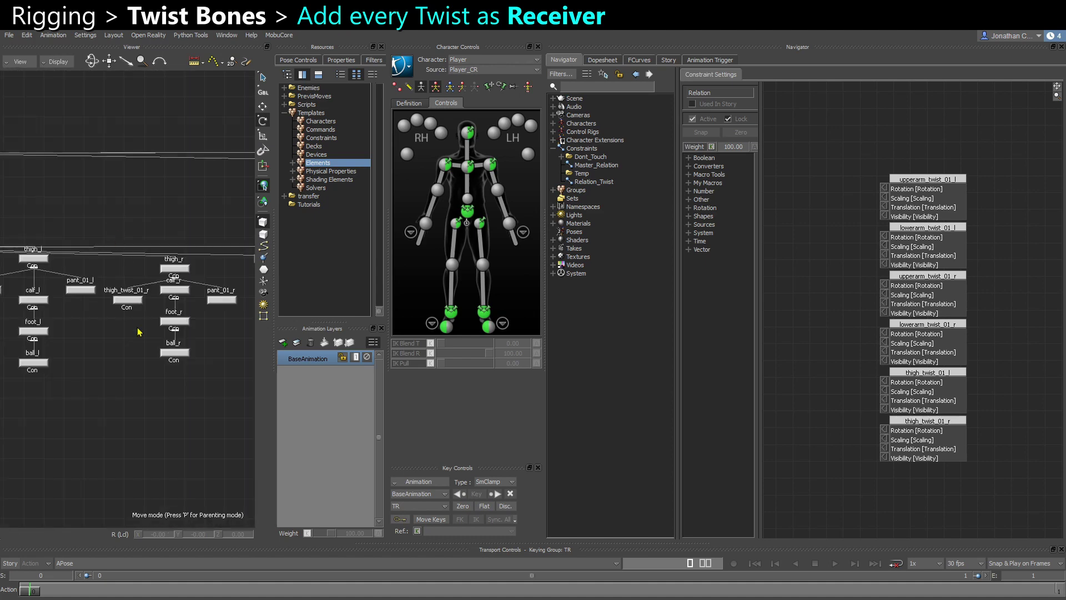
{"action": "middle_click_drag", "start_coordinate": [108, 341], "coordinate": [348, 275]}
{"action": "left_click_drag", "start_coordinate": [169, 324], "coordinate": [134, 334]}
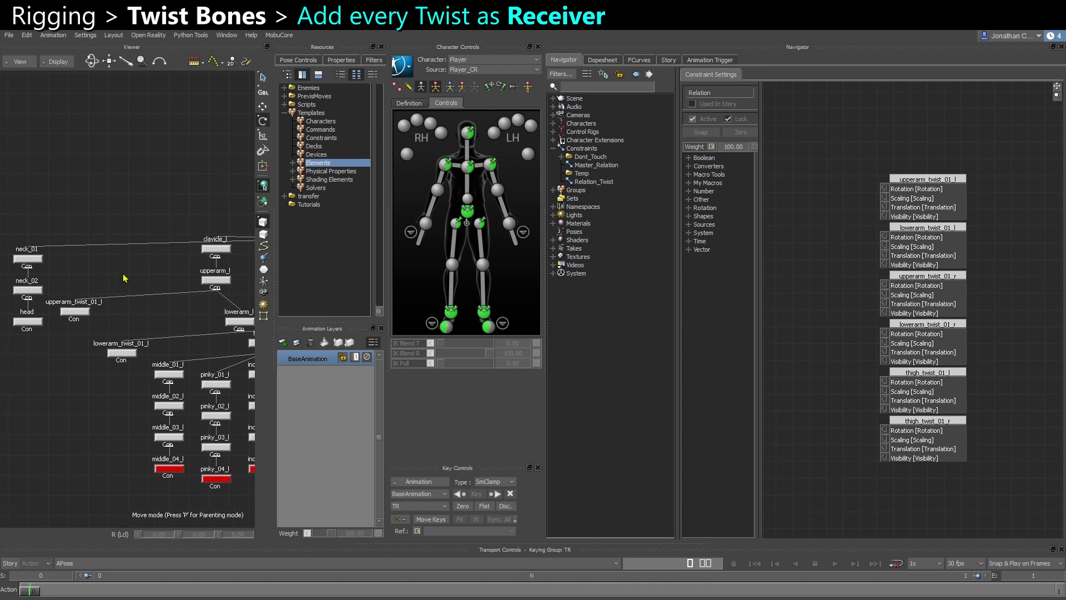
{"action": "scroll", "coordinate": [70, 308], "scroll_direction": "up", "scroll_amount": 1}
{"action": "middle_click_drag", "start_coordinate": [185, 303], "coordinate": [117, 315]}
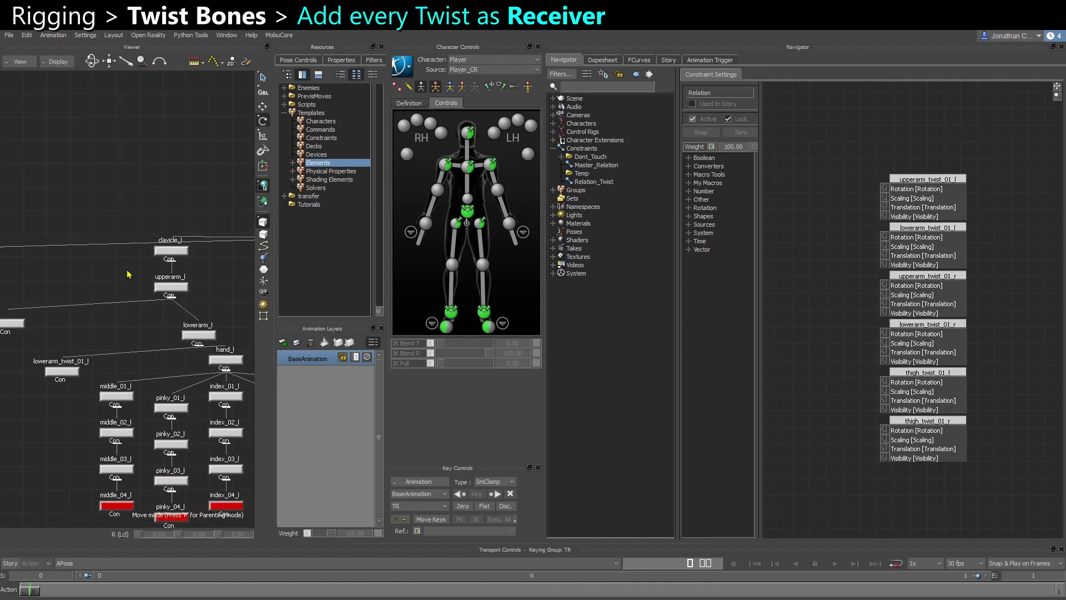
{"action": "left_click", "coordinate": [171, 286]}
{"action": "middle_click_drag", "start_coordinate": [88, 371], "coordinate": [103, 322]}
{"action": "left_click", "coordinate": [207, 311]}
{"action": "scroll", "coordinate": [97, 315], "scroll_direction": "up", "scroll_amount": 2}
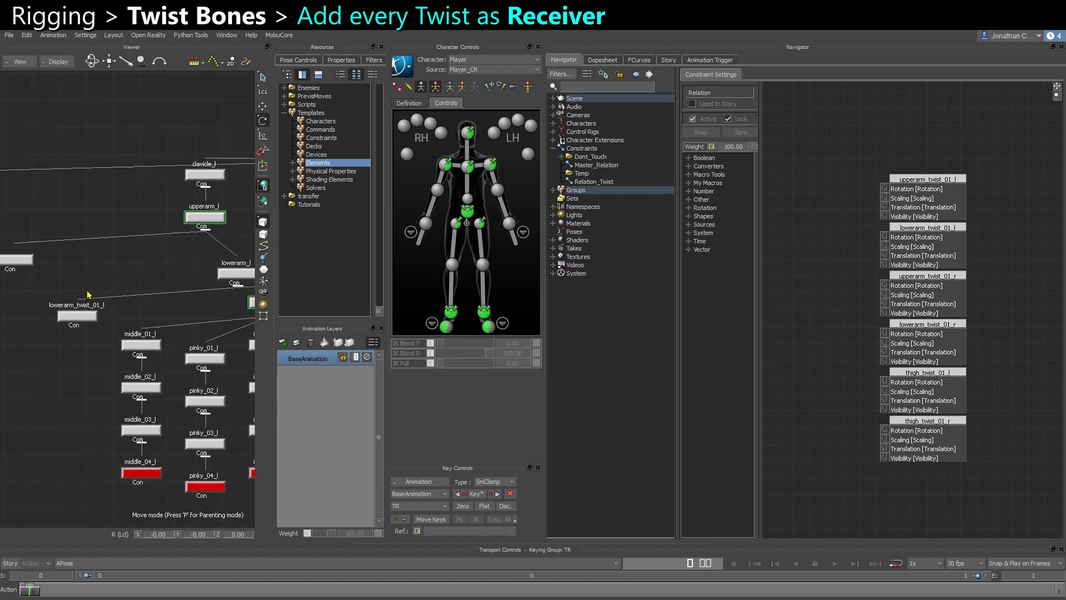
{"action": "left_click_drag", "start_coordinate": [213, 332], "coordinate": [149, 327]}
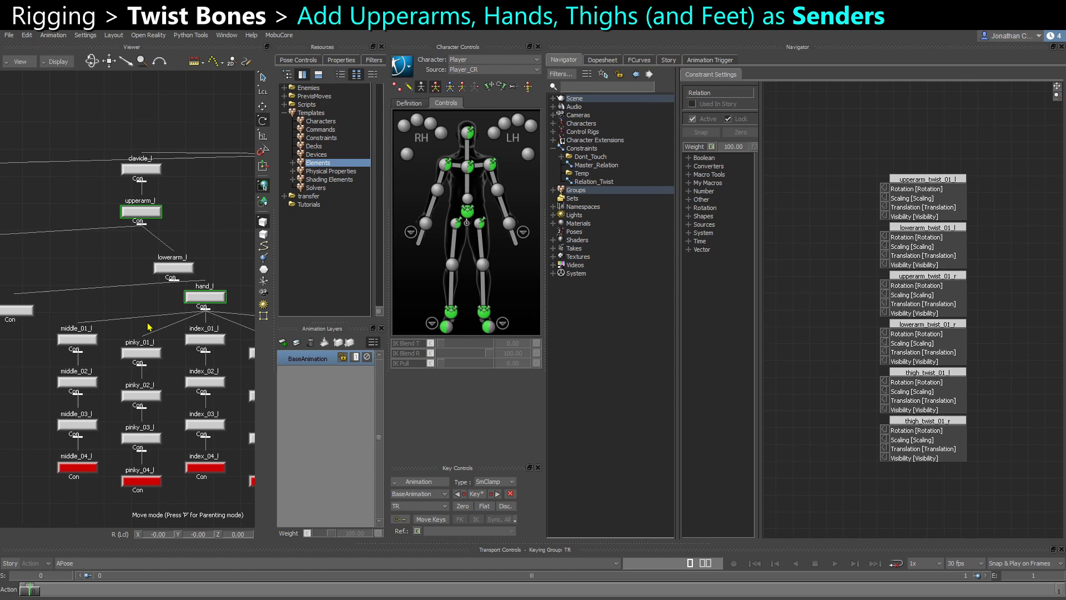
Step: Add the right upper arm and right hand joints to the schematic selection
{"action": "left_click_drag", "start_coordinate": [216, 297], "coordinate": [120, 302], "text": "ctrl"}
{"action": "left_click_drag", "start_coordinate": [175, 352], "coordinate": [53, 355], "text": "shift"}
{"action": "left_click_drag", "start_coordinate": [123, 344], "coordinate": [75, 286], "text": "ctrl"}
{"action": "left_click", "coordinate": [116, 272]}
{"action": "left_click", "coordinate": [169, 334], "text": "ctrl"}
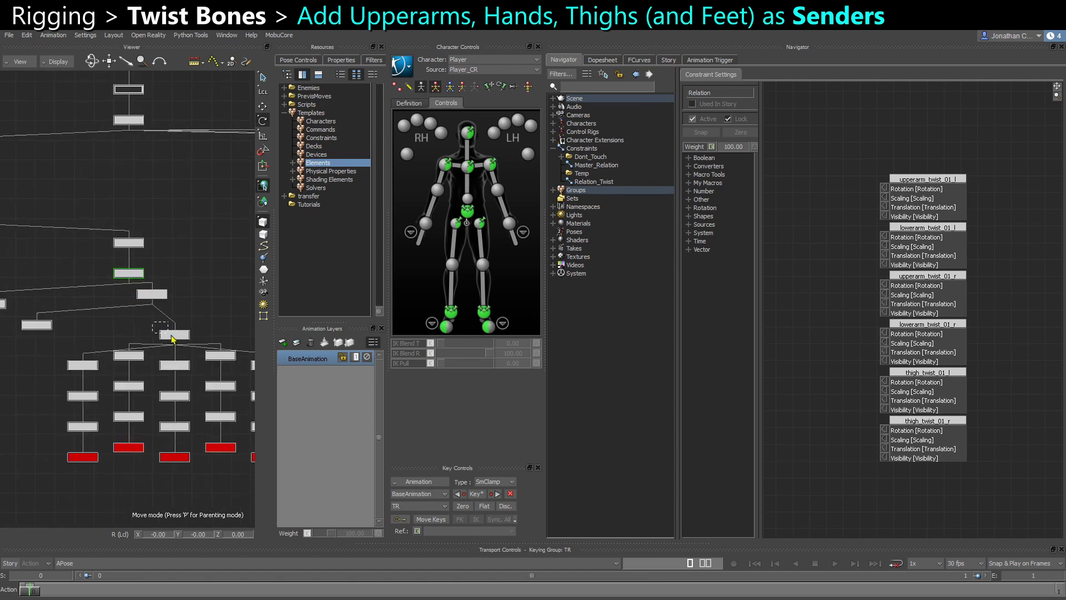
{"action": "left_click_drag", "start_coordinate": [170, 323], "coordinate": [120, 311], "text": "ctrl"}
Step: Add the thigh joints to the schematic selection alongside the upper arms and hands
{"action": "left_click_drag", "start_coordinate": [202, 306], "coordinate": [73, 350], "text": "shift"}
{"action": "left_click_drag", "start_coordinate": [73, 350], "coordinate": [125, 263], "text": "ctrl"}
{"action": "scroll", "coordinate": [125, 266], "scroll_direction": "up", "scroll_amount": 2}
{"action": "left_click", "coordinate": [146, 252]}
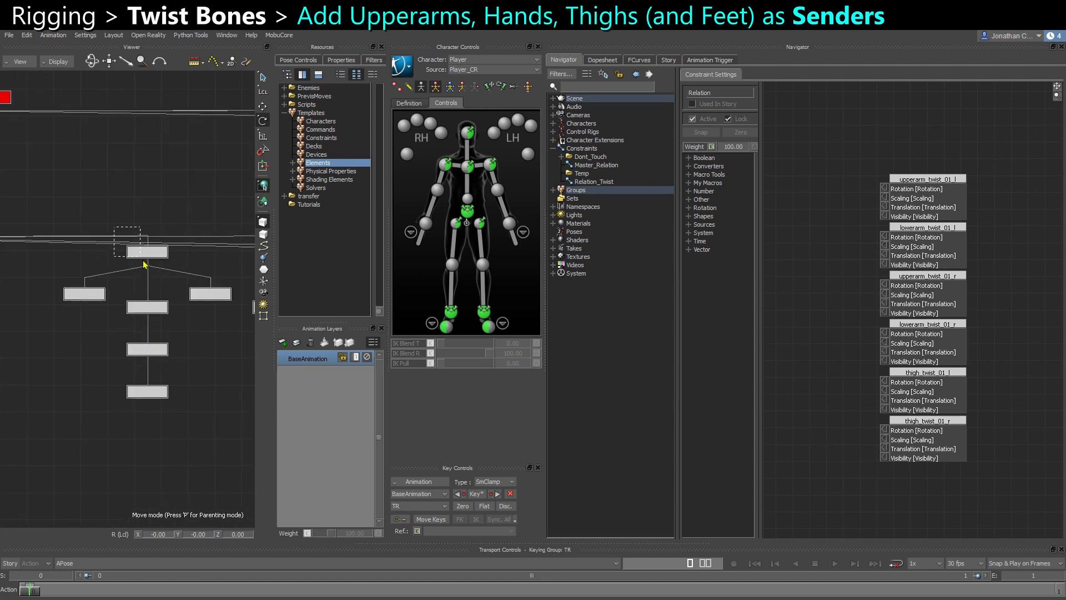
{"action": "mouse_move", "coordinate": [193, 346]}
{"action": "left_mouse_down", "text": "shift"}
{"action": "mouse_move", "coordinate": [33, 359]}
{"action": "mouse_move", "coordinate": [138, 350]}
{"action": "mouse_move", "coordinate": [197, 331]}
{"action": "left_mouse_up", "text": "shift"}
{"action": "left_click", "coordinate": [180, 280], "text": "ctrl"}
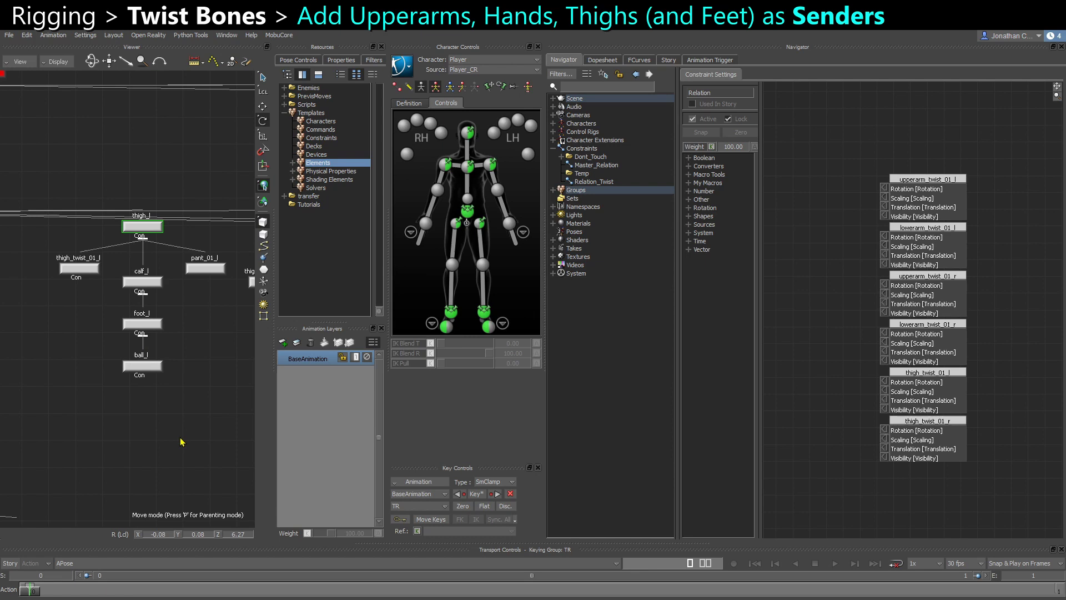
{"action": "left_click_drag", "start_coordinate": [929, 377], "coordinate": [992, 374]}
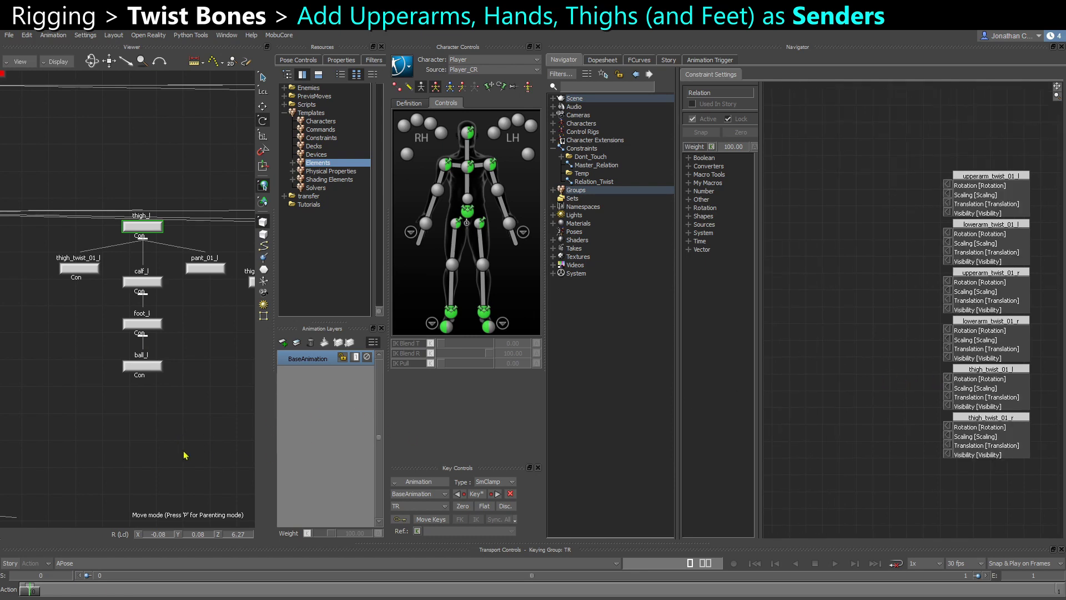
Step: Add the selected upper arms, hands and thighs to the relation as Senders and arrange them in a column opposite the Receivers
{"action": "left_click_drag", "start_coordinate": [657, 307], "coordinate": [813, 265]}
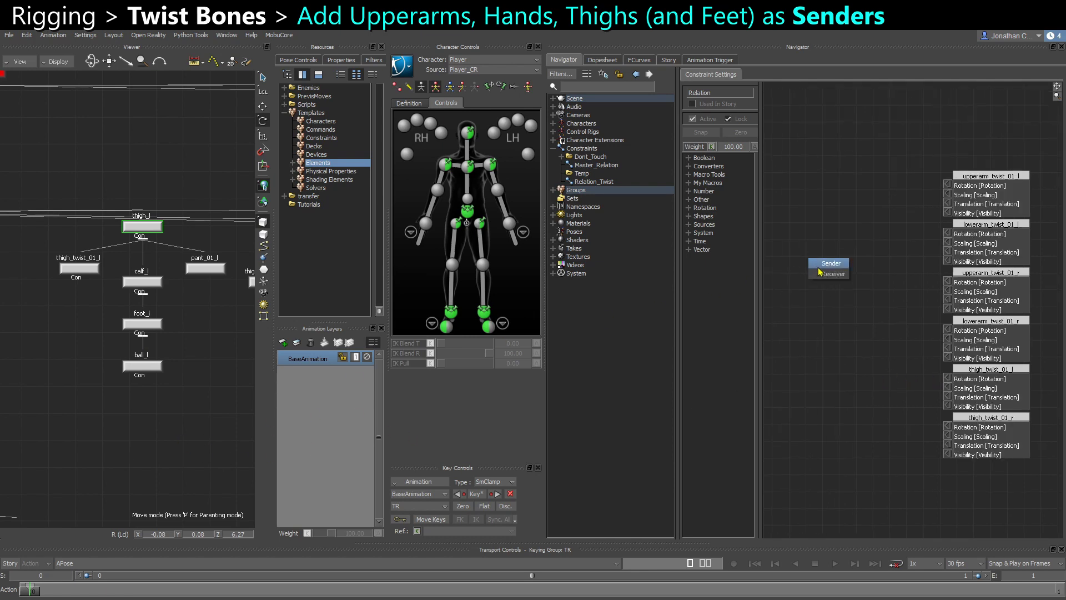
{"action": "left_click", "coordinate": [820, 267]}
{"action": "middle_click_drag", "start_coordinate": [837, 317], "coordinate": [848, 223]}
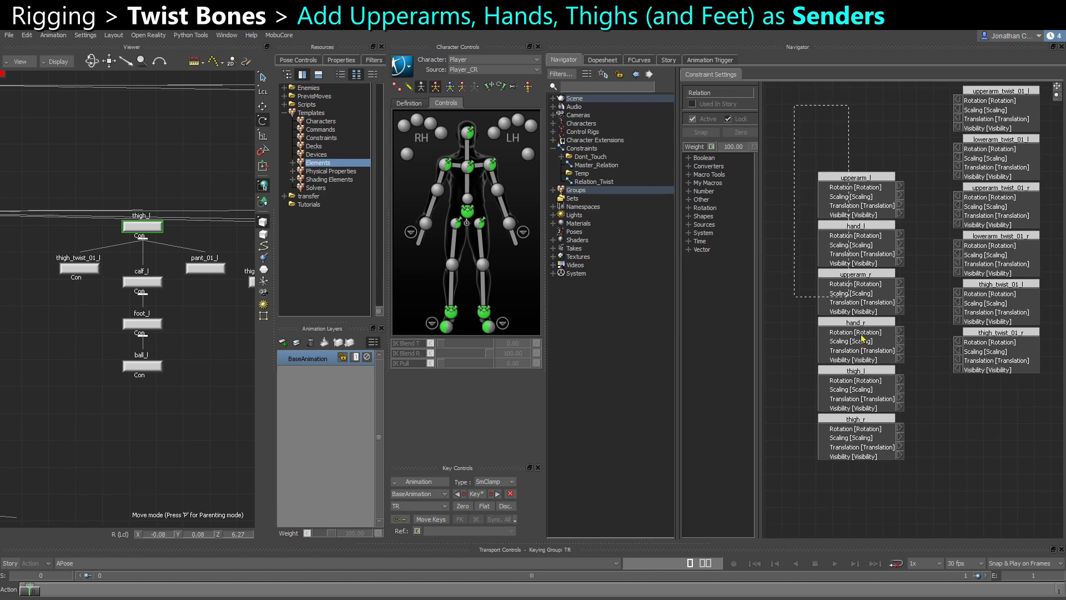
{"action": "left_click_drag", "start_coordinate": [862, 335], "coordinate": [871, 436]}
{"action": "middle_click_drag", "start_coordinate": [882, 353], "coordinate": [872, 428]}
{"action": "left_click_drag", "start_coordinate": [839, 275], "coordinate": [799, 186]}
Step: Check the left arm hierarchy in the schematic and compare the order of the Sender boxes with the matching twist Receivers
{"action": "left_click", "coordinate": [185, 410]}
{"action": "scroll", "coordinate": [185, 409], "scroll_direction": "down", "scroll_amount": 4}
{"action": "middle_click_drag", "start_coordinate": [127, 401], "coordinate": [407, 267]}
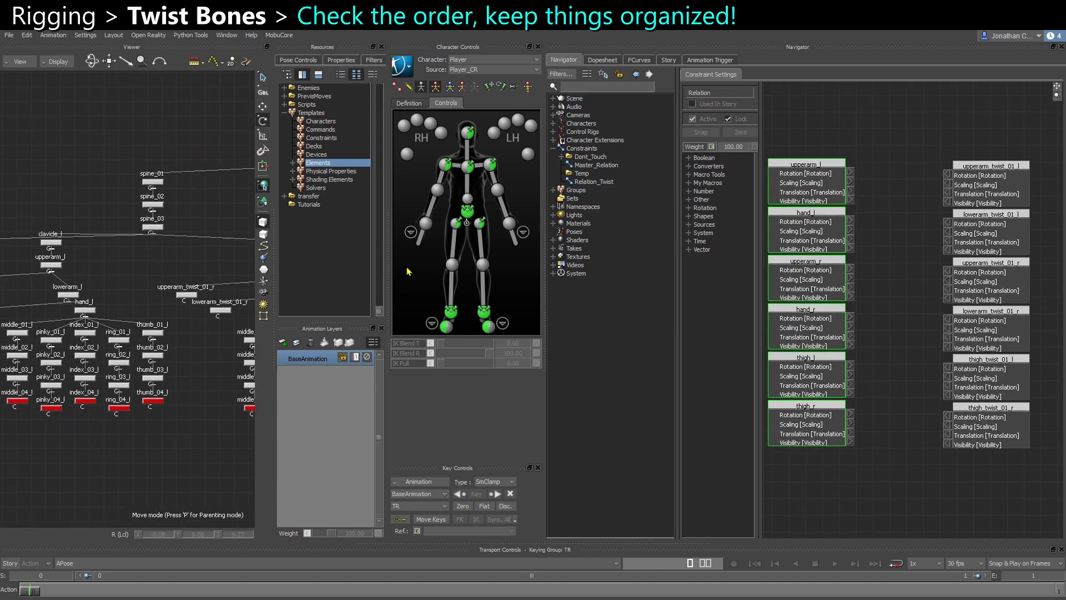
{"action": "middle_click_drag", "start_coordinate": [159, 280], "coordinate": [258, 265]}
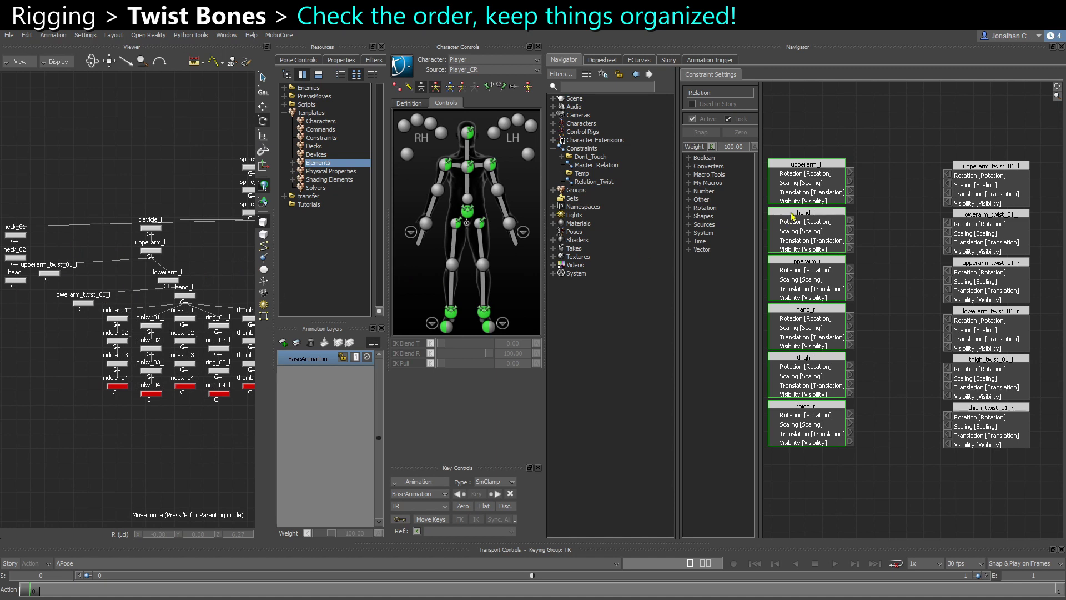
{"action": "left_click", "coordinate": [855, 181]}
{"action": "left_click", "coordinate": [829, 166]}
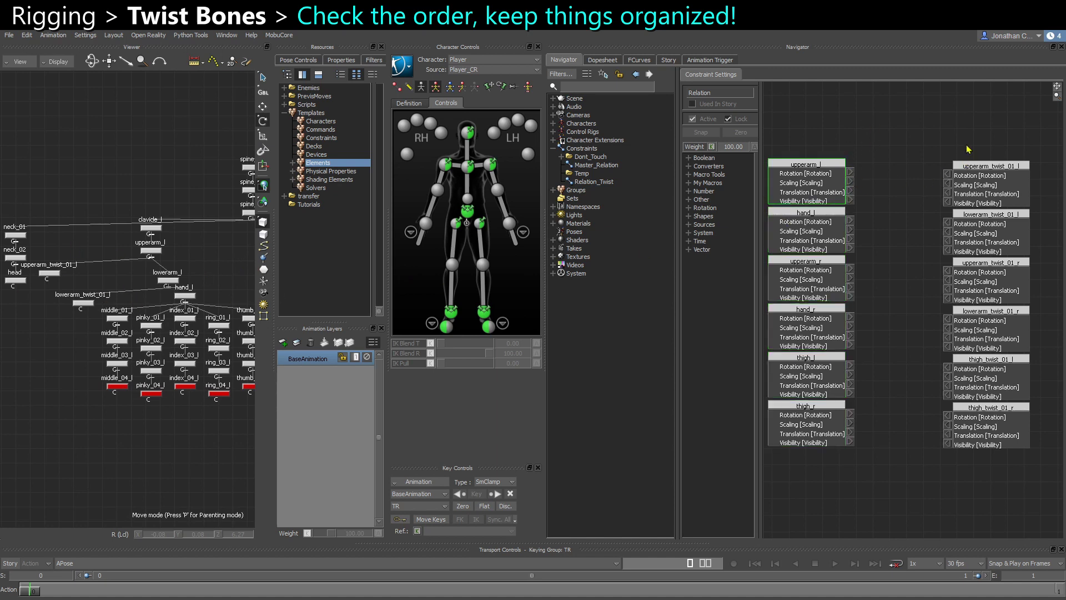
{"action": "left_click", "coordinate": [999, 175]}
{"action": "left_click", "coordinate": [834, 233]}
{"action": "left_click_drag", "start_coordinate": [990, 235], "coordinate": [992, 236]}
{"action": "left_click", "coordinate": [841, 291]}
{"action": "left_click_drag", "start_coordinate": [952, 283], "coordinate": [898, 282]}
{"action": "left_click", "coordinate": [981, 291]}
{"action": "mouse_move", "coordinate": [816, 439]}
{"action": "left_mouse_down"}
{"action": "mouse_move", "coordinate": [851, 373]}
{"action": "mouse_move", "coordinate": [812, 455]}
{"action": "mouse_move", "coordinate": [813, 440]}
{"action": "left_mouse_up"}
{"action": "left_click", "coordinate": [898, 495]}
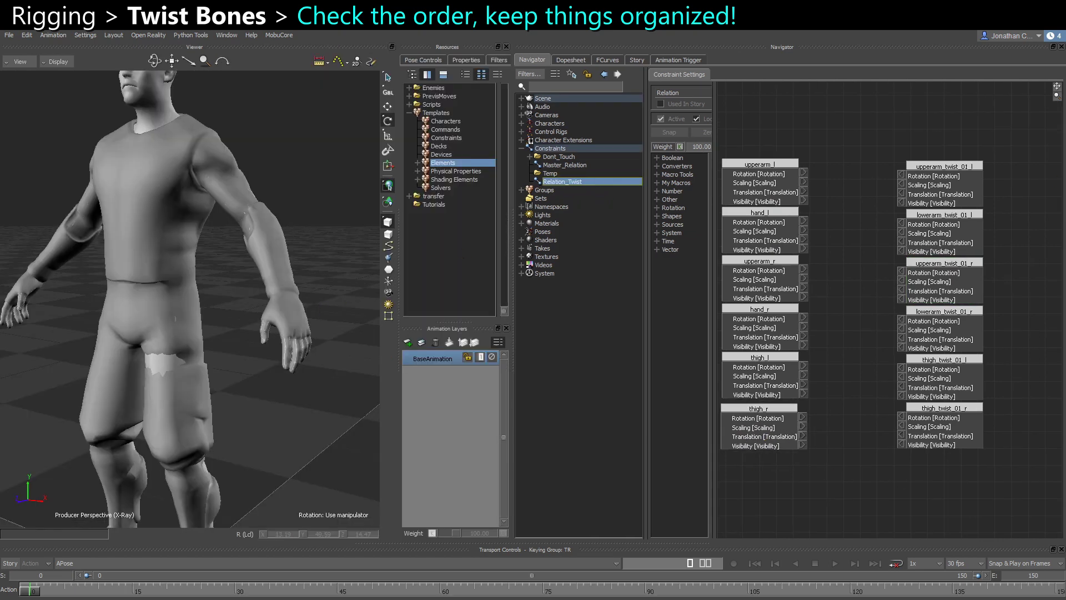
Step: Select the left wrist effector and key the A-pose at about frames 0, 12, 26, 44, 60 and 78
{"action": "left_click", "coordinate": [287, 299]}
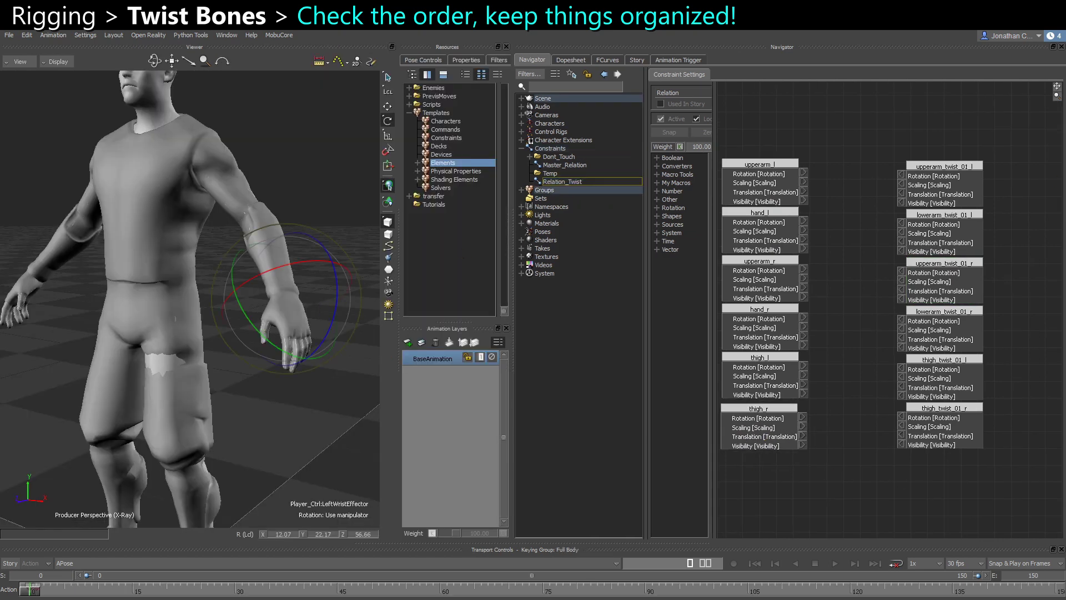
{"action": "left_click", "coordinate": [36, 592]}
{"action": "left_click_drag", "start_coordinate": [35, 593], "coordinate": [792, 593]}
{"action": "key", "text": "k"}
{"action": "key", "text": "k"}
{"action": "key", "text": "k"}
{"action": "key", "text": "k"}
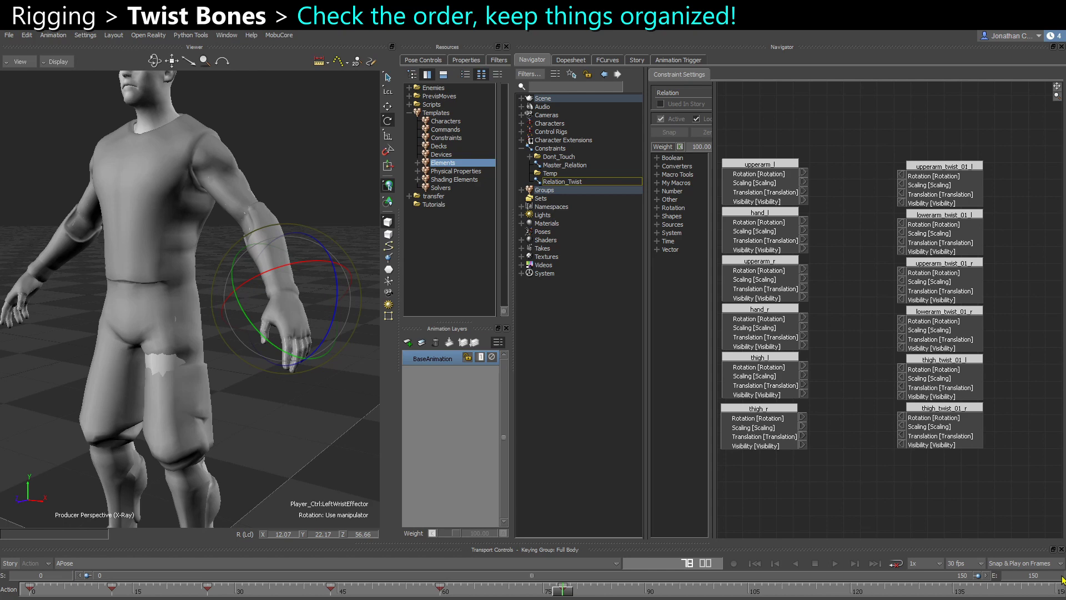
Step: Set the timeline's end frame to 90
{"action": "double_click", "coordinate": [1054, 577]}
{"action": "type", "text": "90"}
{"action": "key", "text": "Return"}
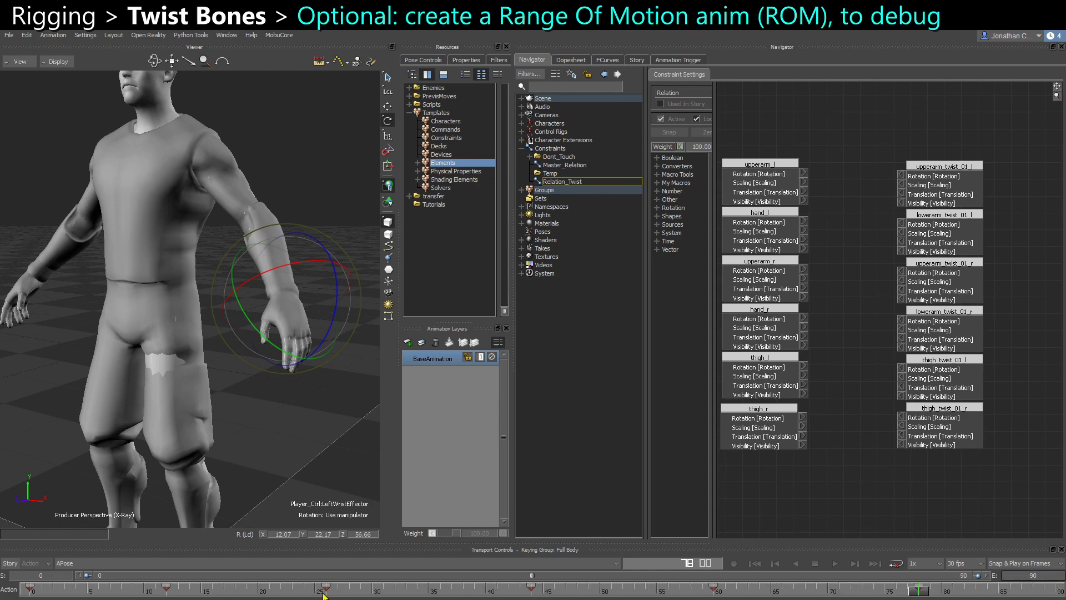
Step: Key opposite X-axis twists on the left wrist effector at frames 4 and 9
{"action": "left_click", "coordinate": [299, 408]}
{"action": "left_click_drag", "start_coordinate": [299, 408], "coordinate": [307, 402], "text": "ctrl"}
{"action": "left_click", "coordinate": [289, 271]}
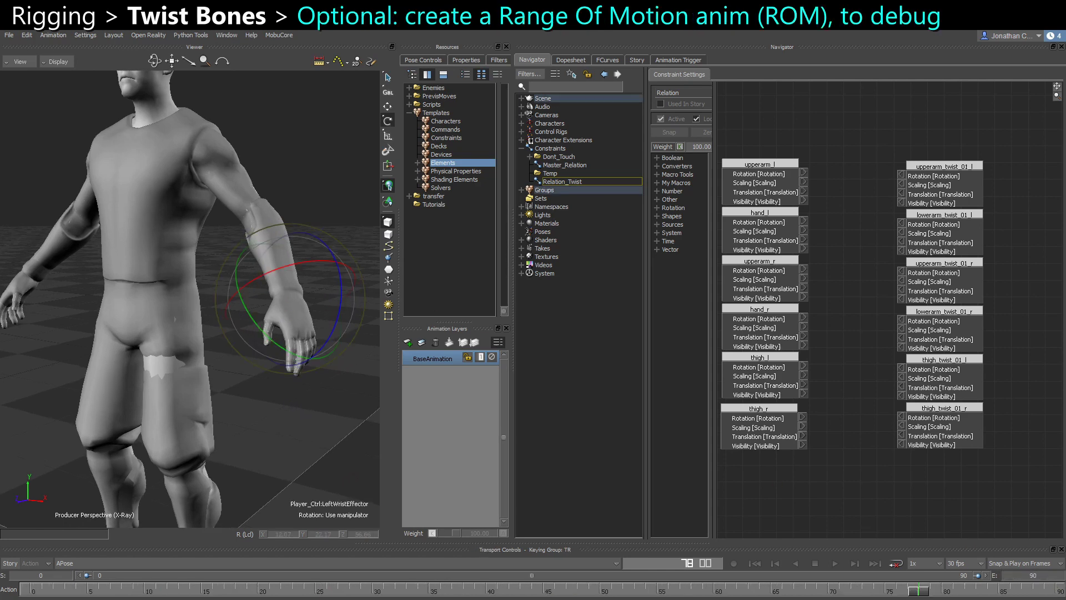
{"action": "left_click_drag", "start_coordinate": [288, 270], "coordinate": [272, 334]}
{"action": "left_click", "coordinate": [135, 587]}
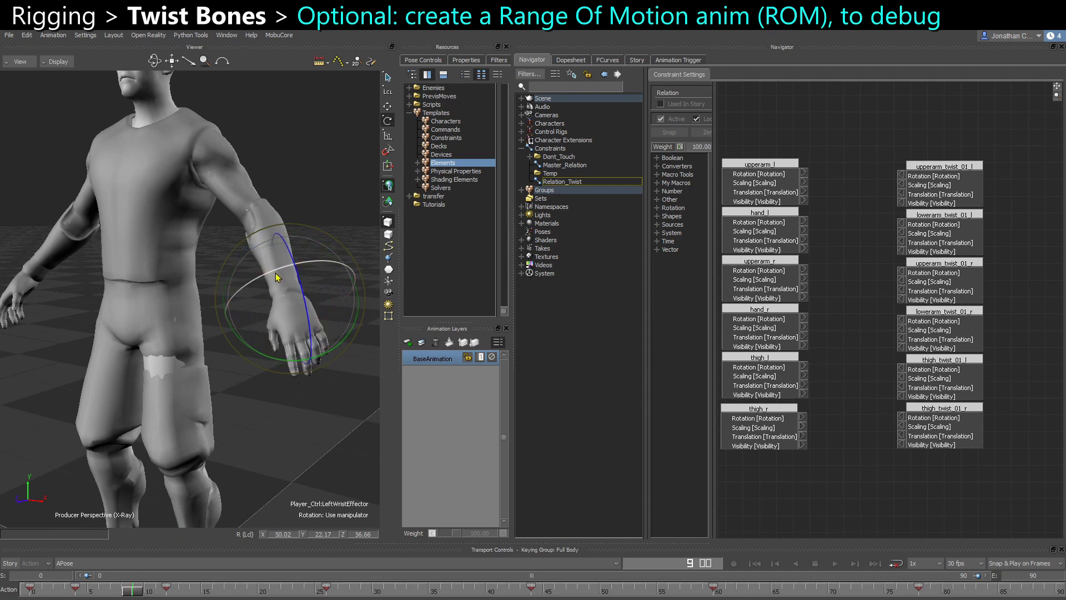
{"action": "left_click_drag", "start_coordinate": [275, 272], "coordinate": [337, 219]}
{"action": "key", "text": "k"}
{"action": "left_click", "coordinate": [337, 220]}
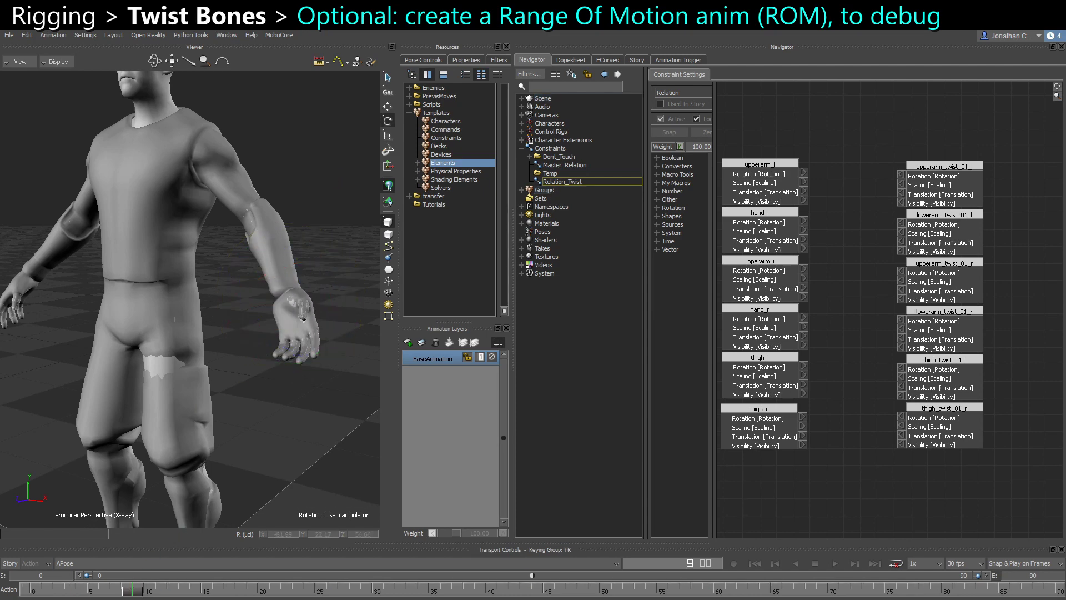
Step: Rotate the left shoulder effector around its X axis and key opposite arm twists at frames 15 and 22
{"action": "left_click", "coordinate": [203, 150]}
{"action": "left_click", "coordinate": [204, 590]}
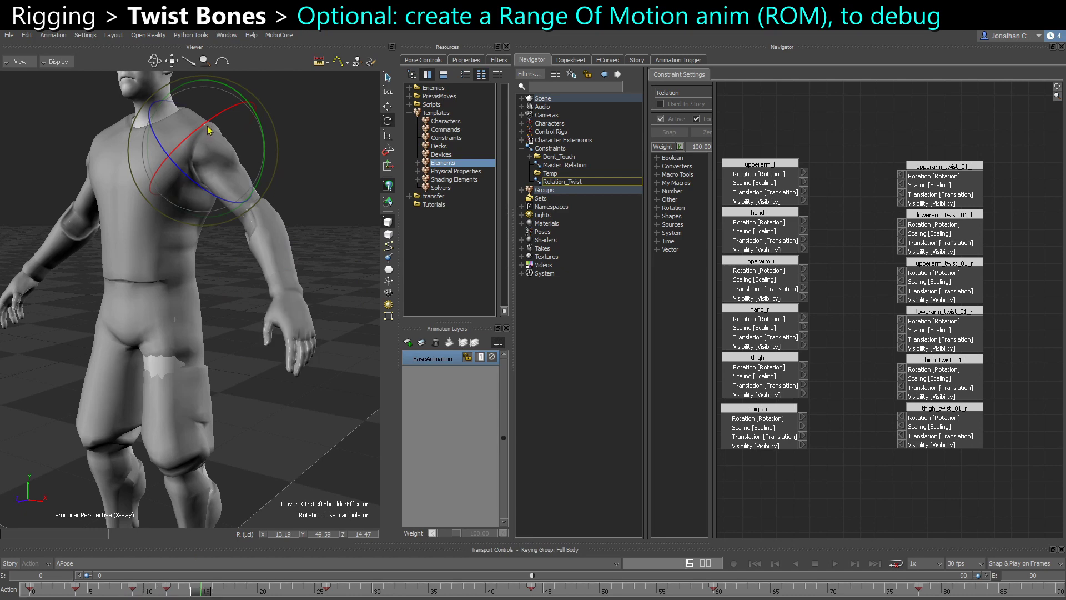
{"action": "left_click_drag", "start_coordinate": [208, 127], "coordinate": [176, 154]}
{"action": "key", "text": "k"}
{"action": "left_click", "coordinate": [279, 592]}
{"action": "key", "text": "k"}
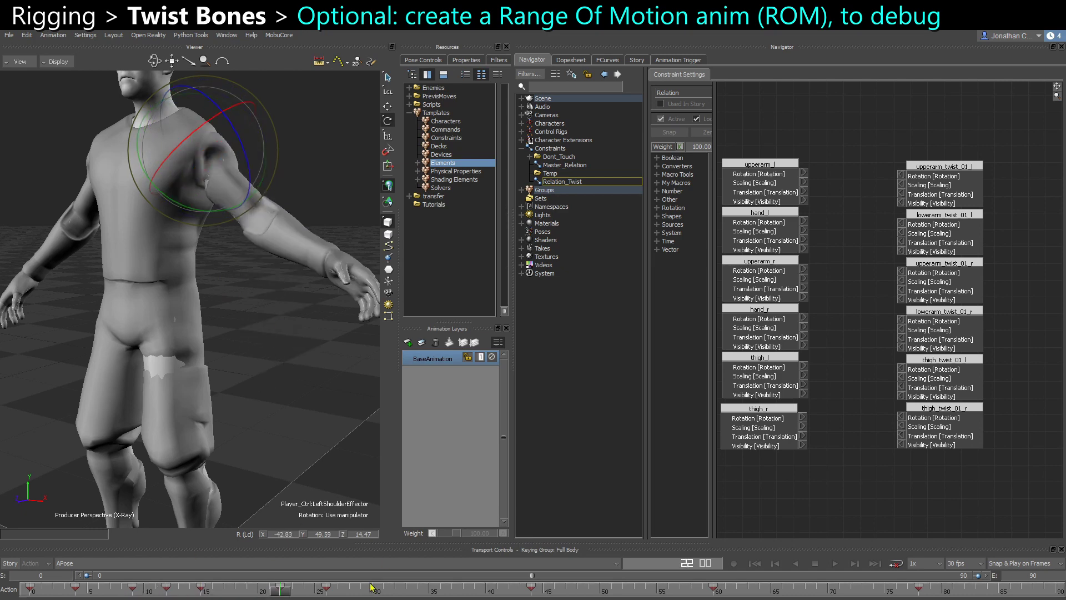
Step: Rotate the left hip effector and key leg twist poses at frames 30 and 38
{"action": "left_click", "coordinate": [371, 587]}
{"action": "left_click_drag", "start_coordinate": [261, 355], "coordinate": [217, 339], "text": "ctrl+shift"}
{"action": "left_click", "coordinate": [149, 340]}
{"action": "left_click_drag", "start_coordinate": [148, 344], "coordinate": [260, 338], "text": "ctrl+shift"}
{"action": "key", "text": "k"}
{"action": "left_click", "coordinate": [463, 590]}
{"action": "key", "text": "k"}
Step: Return to frame 4 and frame the left forearm and hand in the viewer
{"action": "left_click_drag", "start_coordinate": [265, 403], "coordinate": [292, 369], "text": "ctrl+shift"}
{"action": "left_click_drag", "start_coordinate": [463, 591], "coordinate": [76, 590]}
{"action": "left_click_drag", "start_coordinate": [281, 361], "coordinate": [210, 367], "text": "ctrl+shift"}
{"action": "left_click_drag", "start_coordinate": [210, 367], "coordinate": [276, 424], "text": "ctrl"}
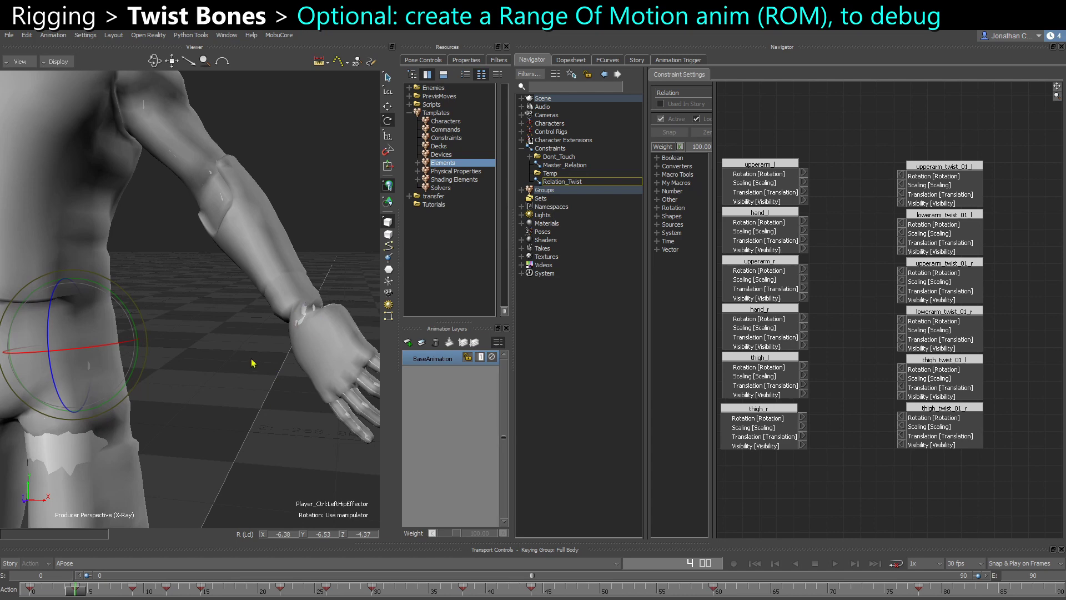
{"action": "left_click_drag", "start_coordinate": [251, 362], "coordinate": [275, 357]}
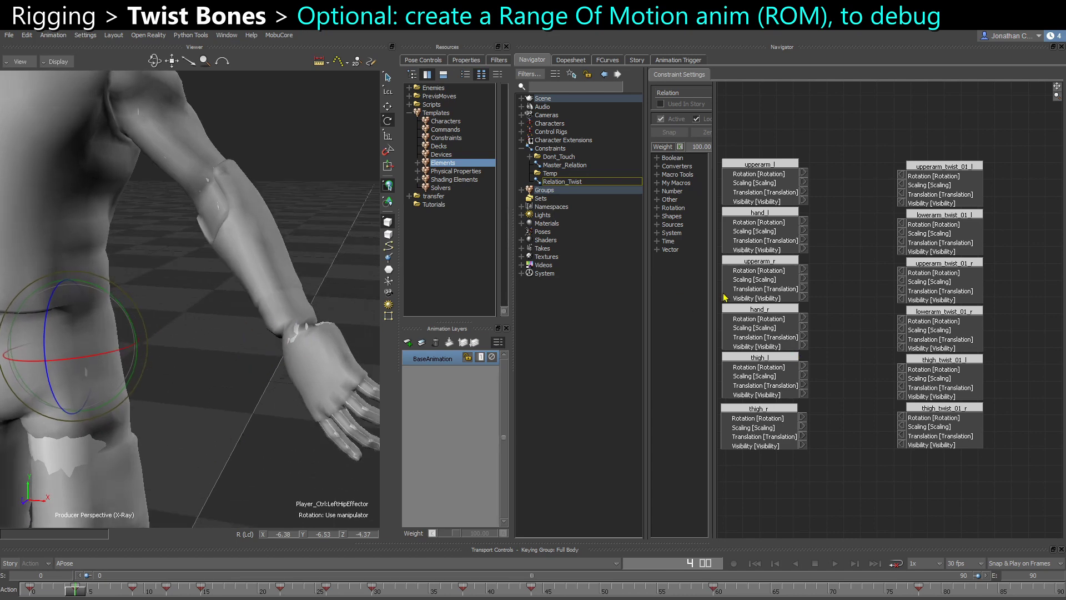
{"action": "left_click_drag", "start_coordinate": [270, 306], "coordinate": [224, 257], "text": "ctrl"}
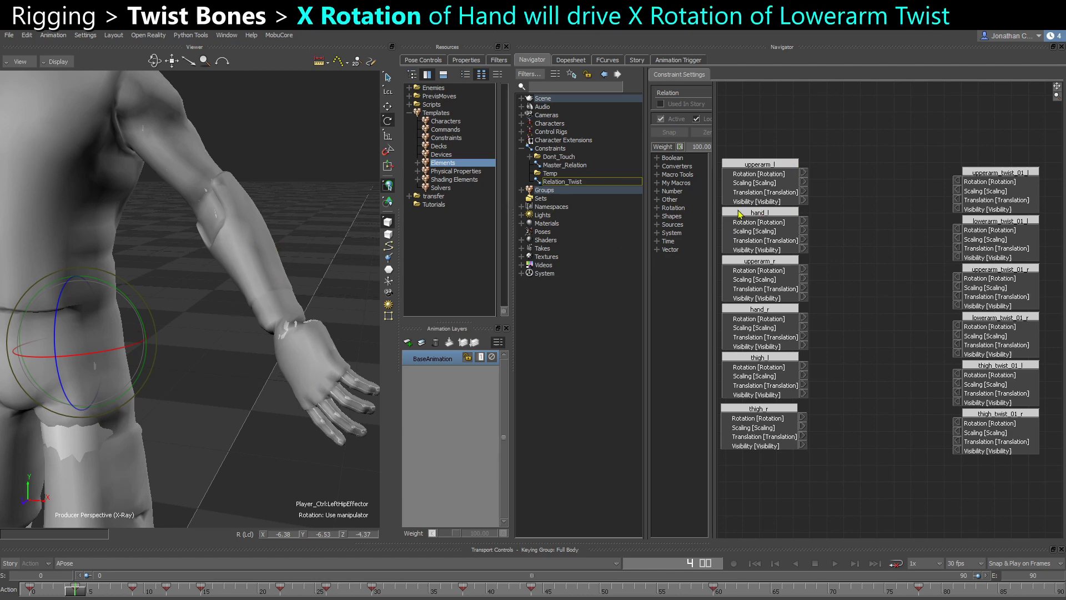
Step: Add a Vector to Number converter to the relation and connect hand_l's Rotation to its V input
{"action": "left_click_drag", "start_coordinate": [804, 177], "coordinate": [800, 246]}
{"action": "left_click", "coordinate": [658, 167]}
{"action": "left_click_drag", "start_coordinate": [713, 276], "coordinate": [847, 228]}
{"action": "middle_click_drag", "start_coordinate": [893, 272], "coordinate": [832, 278]}
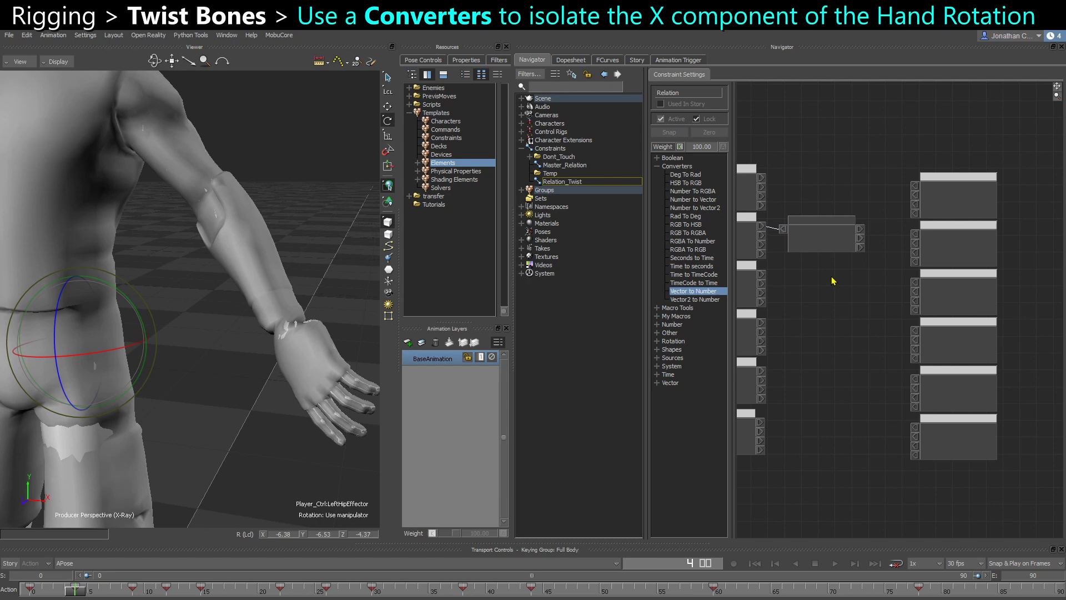
Step: Move the six twist Receivers farther from the Senders to make room for more converter nodes
{"action": "left_click_drag", "start_coordinate": [913, 148], "coordinate": [1034, 454]}
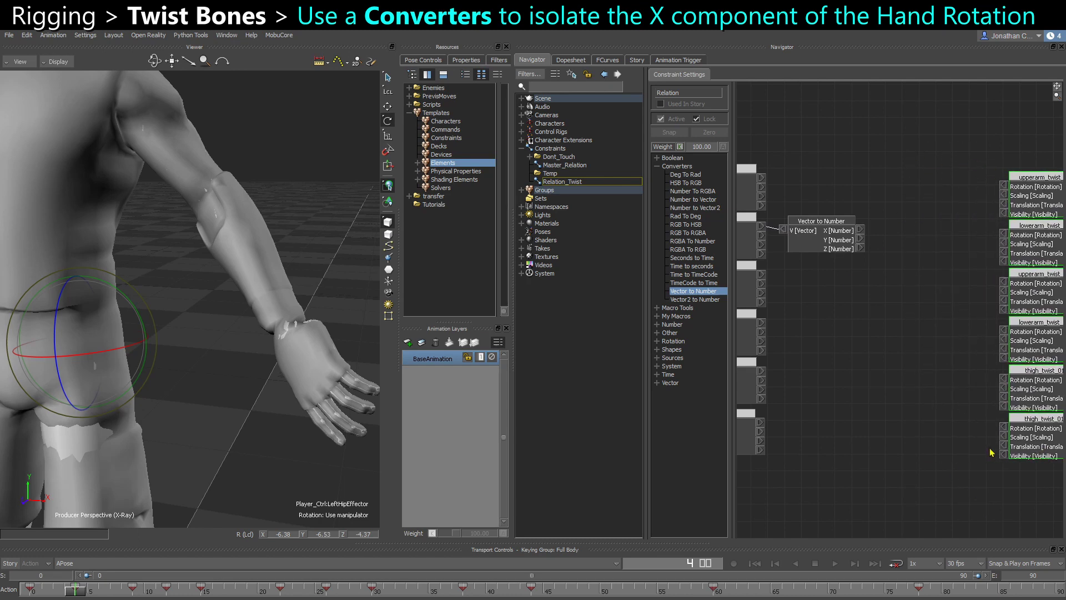
{"action": "middle_click_drag", "start_coordinate": [884, 401], "coordinate": [837, 399]}
{"action": "left_click", "coordinate": [836, 399]}
{"action": "left_click_drag", "start_coordinate": [782, 241], "coordinate": [780, 239]}
{"action": "left_click_drag", "start_coordinate": [819, 268], "coordinate": [835, 270], "text": "shift"}
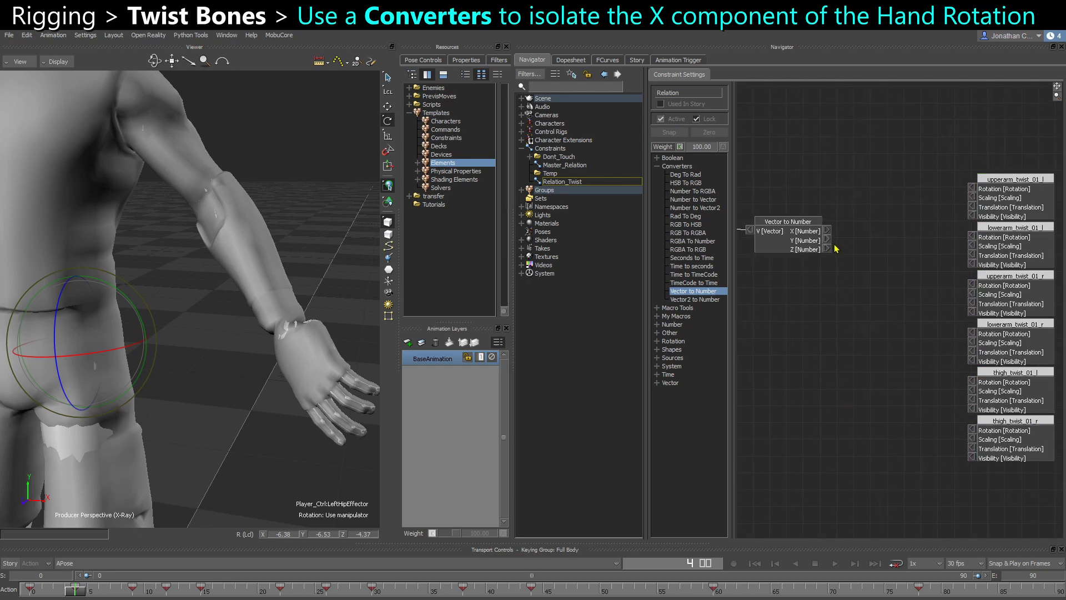
Step: Add a Number to Vector converter, feed it the X output, and connect its Result to lowerarm_twist_01_l's Rotation
{"action": "left_click_drag", "start_coordinate": [828, 230], "coordinate": [973, 238]}
{"action": "left_click_drag", "start_coordinate": [884, 221], "coordinate": [892, 234]}
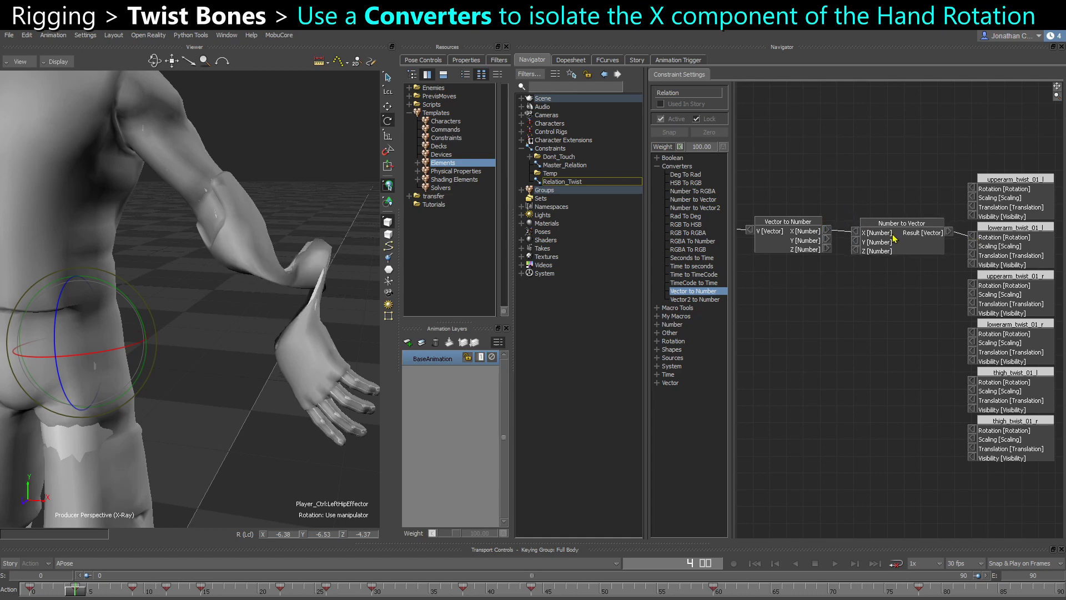
{"action": "left_click_drag", "start_coordinate": [859, 316], "coordinate": [913, 310], "text": "shift"}
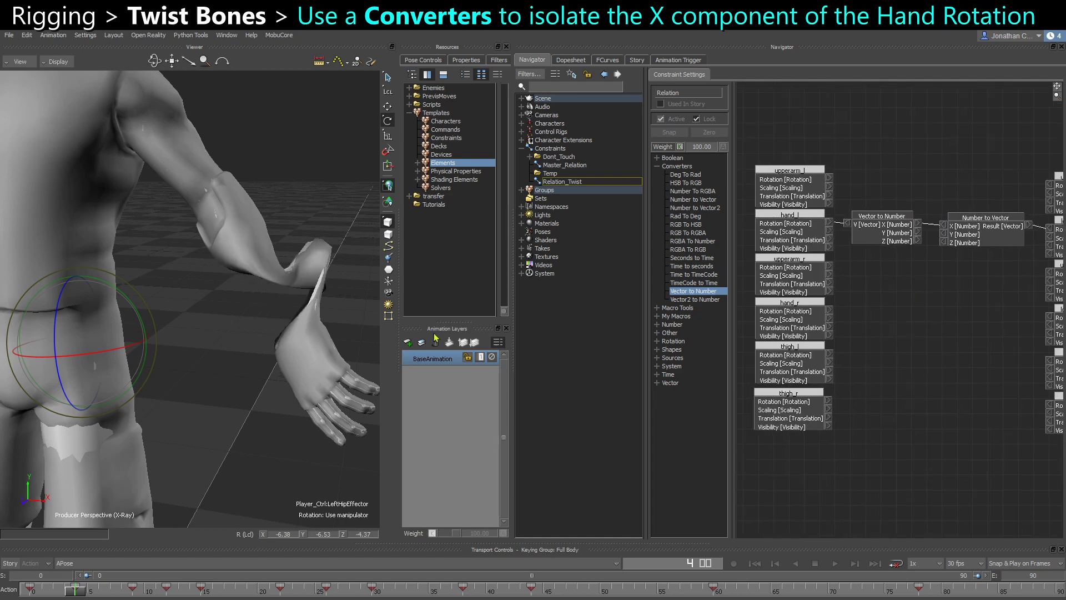
{"action": "left_click_drag", "start_coordinate": [282, 342], "coordinate": [299, 340], "text": "ctrl+shift"}
{"action": "left_click_drag", "start_coordinate": [289, 236], "coordinate": [266, 278], "text": "ctrl+shift"}
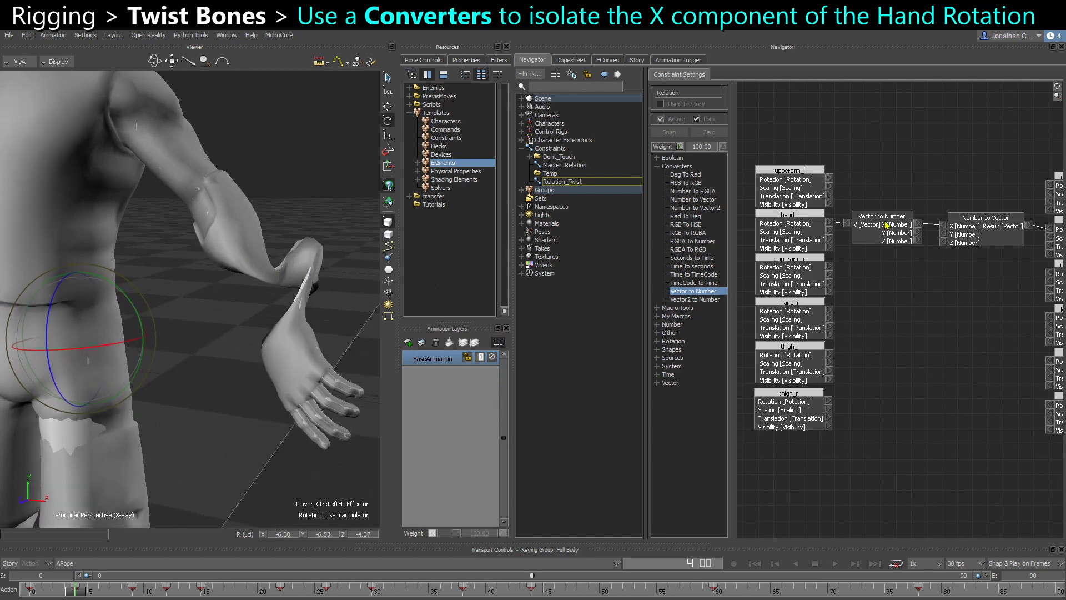
Step: Set all Sender and Receiver boxes in the relation to Local transformations
{"action": "left_click_drag", "start_coordinate": [792, 138], "coordinate": [801, 444]}
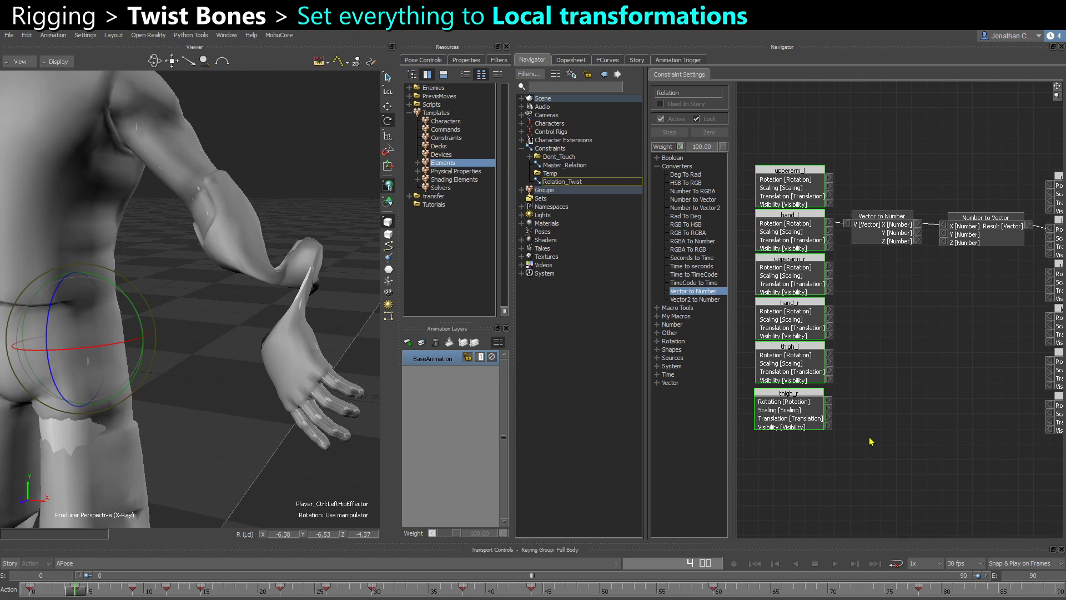
{"action": "left_click_drag", "start_coordinate": [866, 437], "coordinate": [793, 448], "text": "shift"}
{"action": "left_click_drag", "start_coordinate": [843, 324], "coordinate": [973, 325], "text": "shift"}
{"action": "left_click_drag", "start_coordinate": [889, 432], "coordinate": [719, 440], "text": "shift"}
{"action": "left_click_drag", "start_coordinate": [953, 178], "coordinate": [988, 461]}
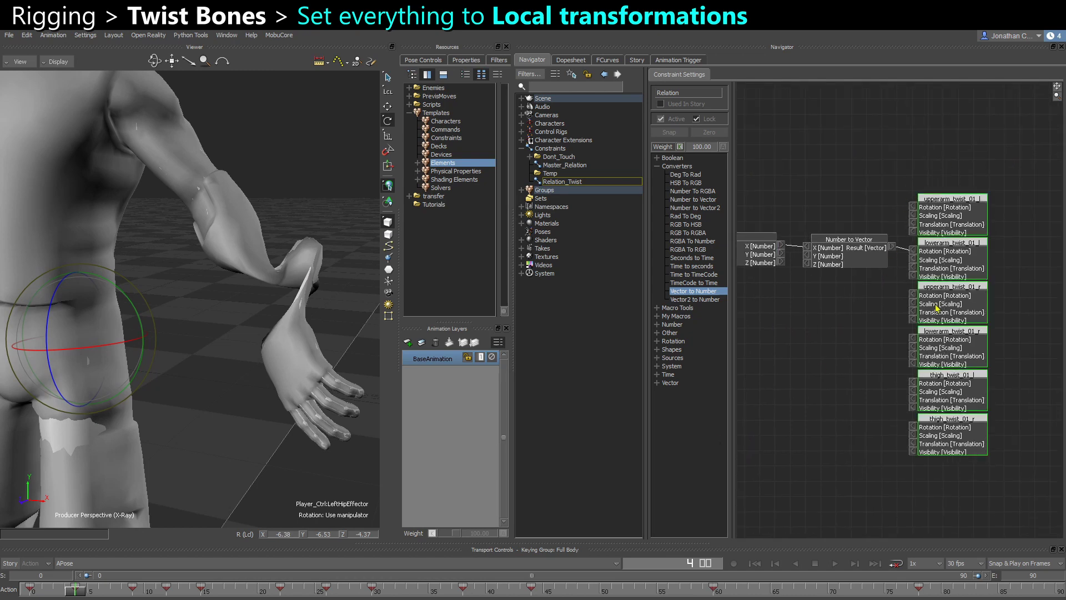
{"action": "right_click", "coordinate": [956, 212]}
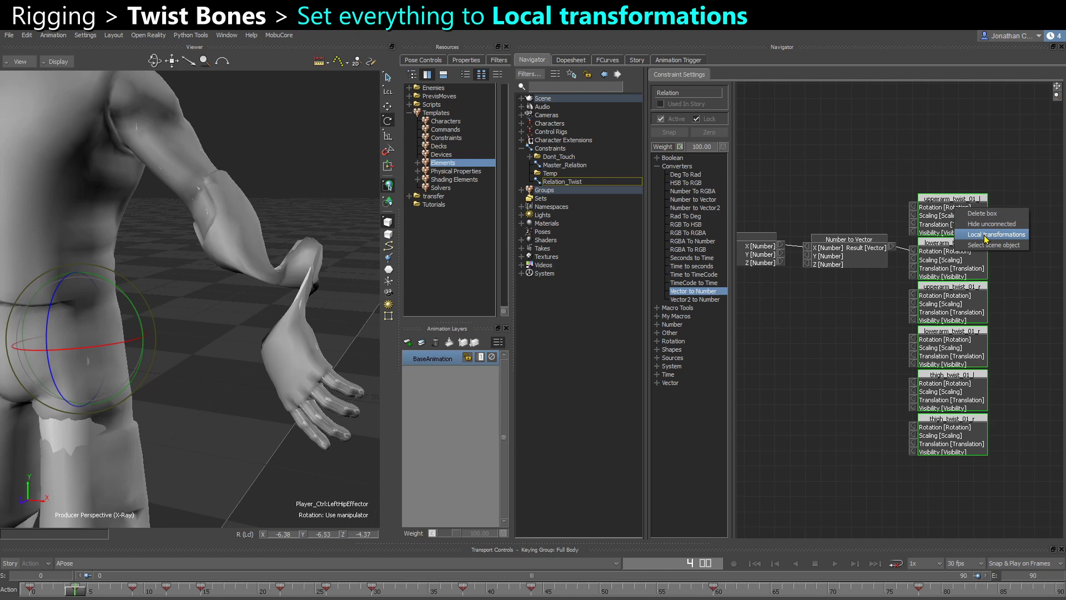
{"action": "left_click", "coordinate": [986, 236]}
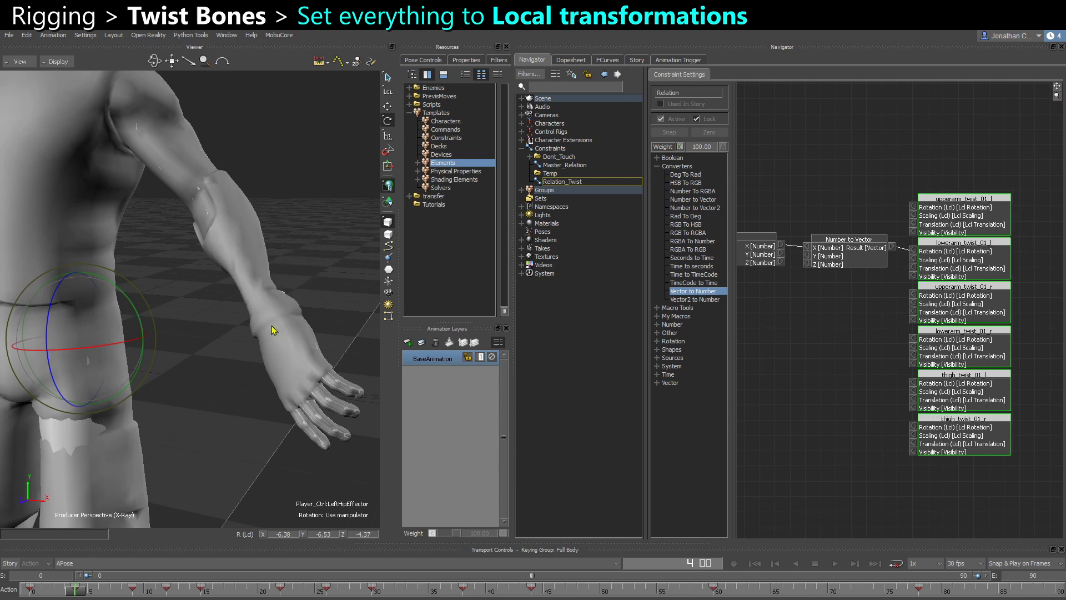
Step: Scrub to frame 8 to check the left forearm twist and show the skeleton joints over the mesh
{"action": "left_click_drag", "start_coordinate": [272, 331], "coordinate": [298, 271], "text": "ctrl+shift"}
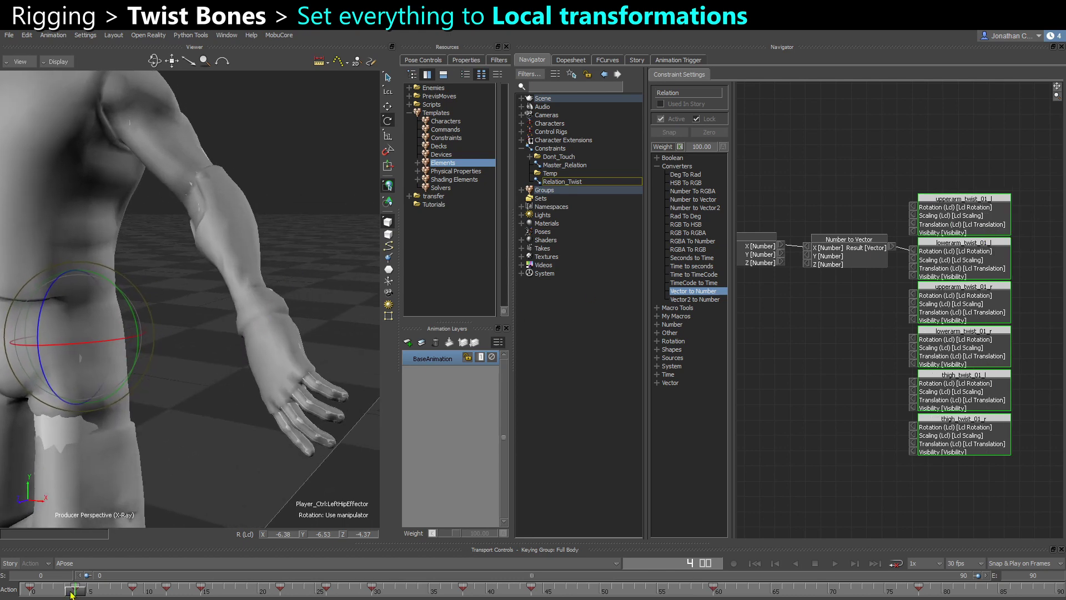
{"action": "left_click_drag", "start_coordinate": [71, 594], "coordinate": [121, 587]}
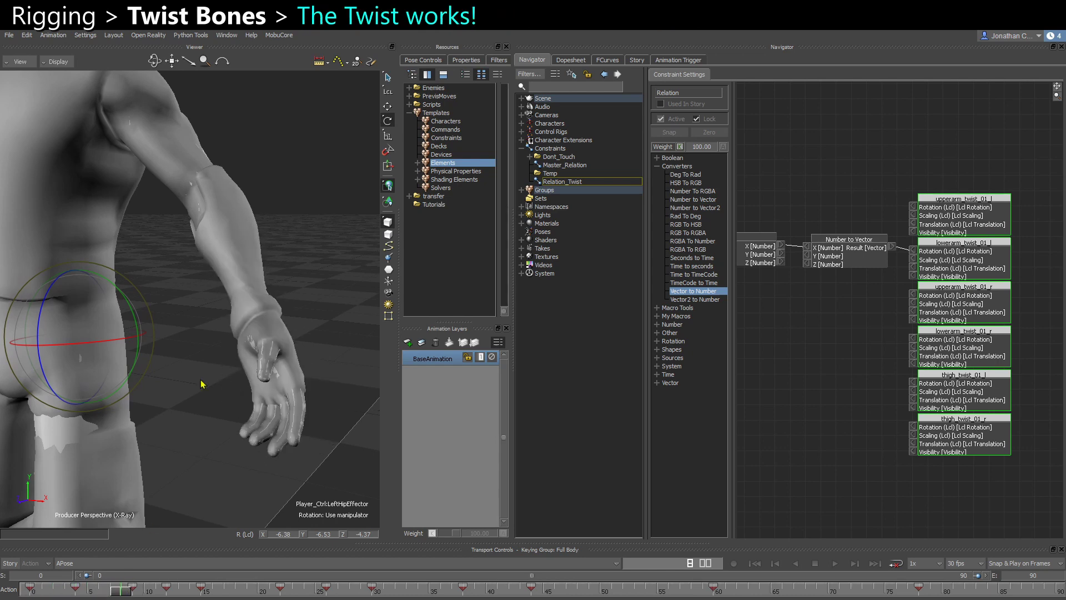
{"action": "scroll", "coordinate": [202, 383], "scroll_direction": "up", "scroll_amount": 1}
{"action": "key", "text": "ctrl+a"}
{"action": "key", "text": "ctrl+a"}
{"action": "scroll", "coordinate": [263, 271], "scroll_direction": "up", "scroll_amount": 1}
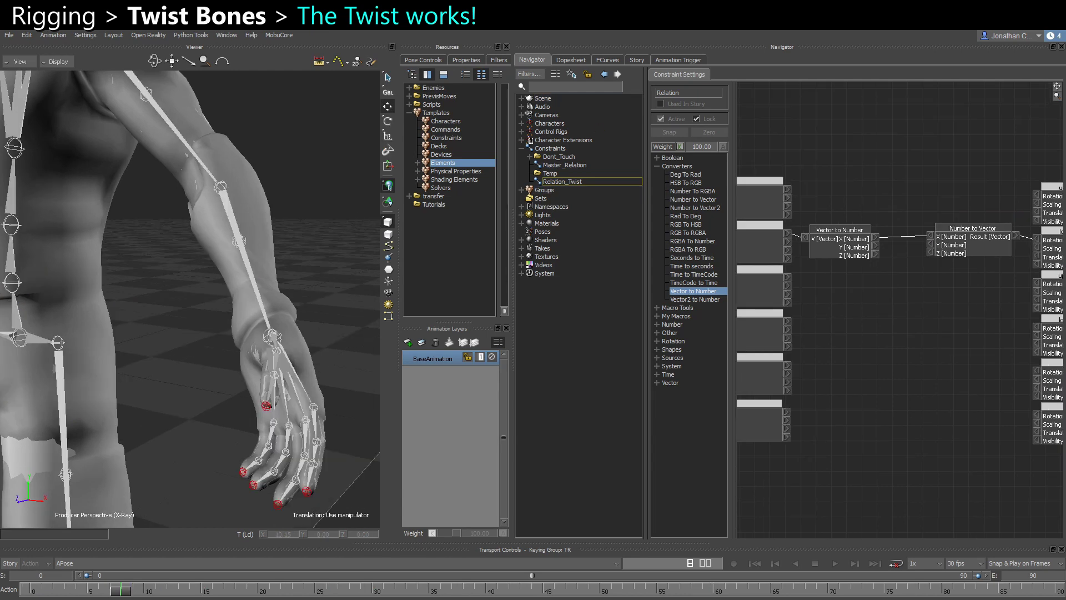
Step: Test the forearm twist by rotating the left wrist effector at frames 8 and 0, and inspect the values passing through the converters
{"action": "left_click", "coordinate": [272, 336]}
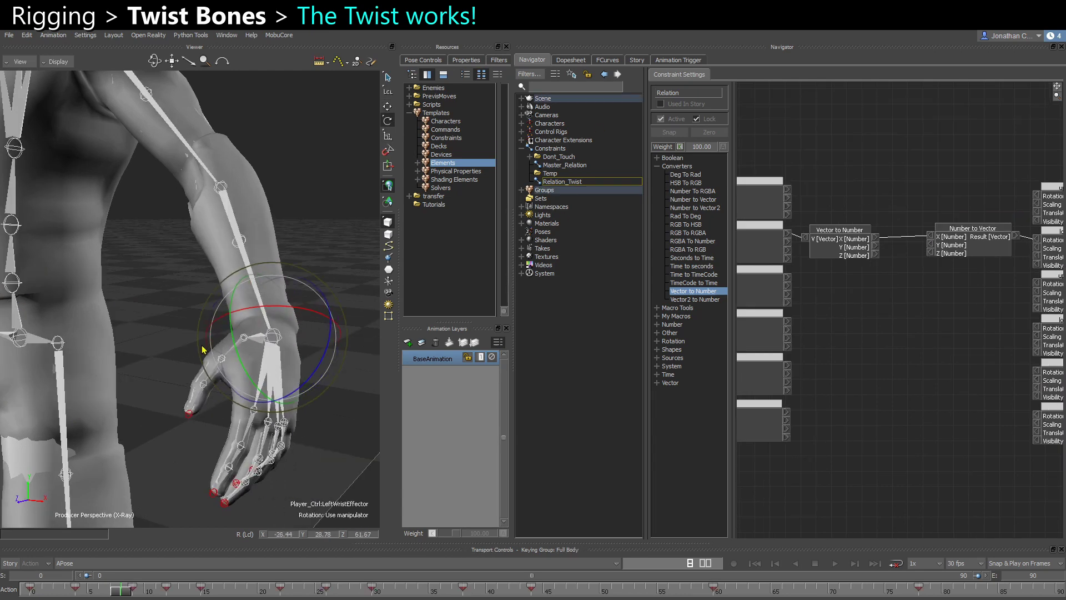
{"action": "left_click_drag", "start_coordinate": [203, 350], "coordinate": [273, 345]}
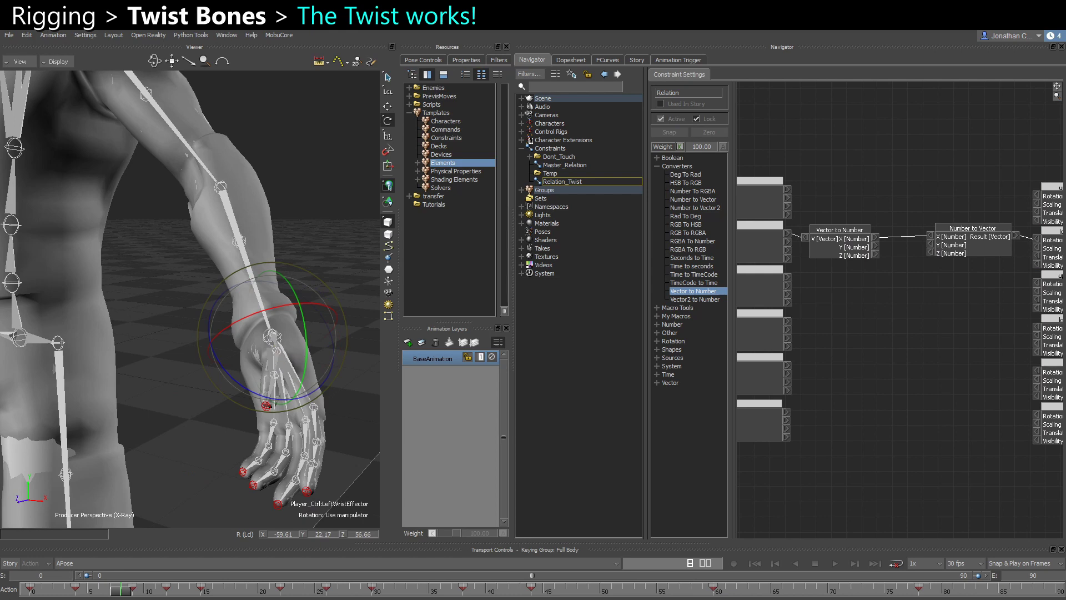
{"action": "left_click", "coordinate": [24, 588]}
{"action": "left_click_drag", "start_coordinate": [291, 398], "coordinate": [321, 344]}
{"action": "left_click_drag", "start_coordinate": [851, 263], "coordinate": [869, 271], "text": "ctrl"}
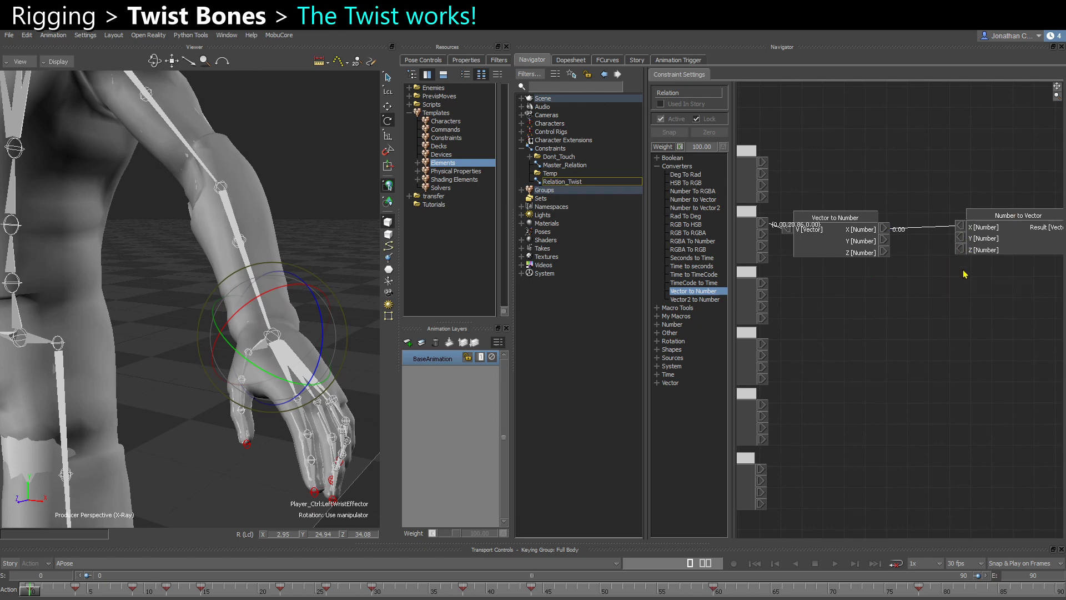
{"action": "left_click_drag", "start_coordinate": [944, 285], "coordinate": [771, 290], "text": "shift"}
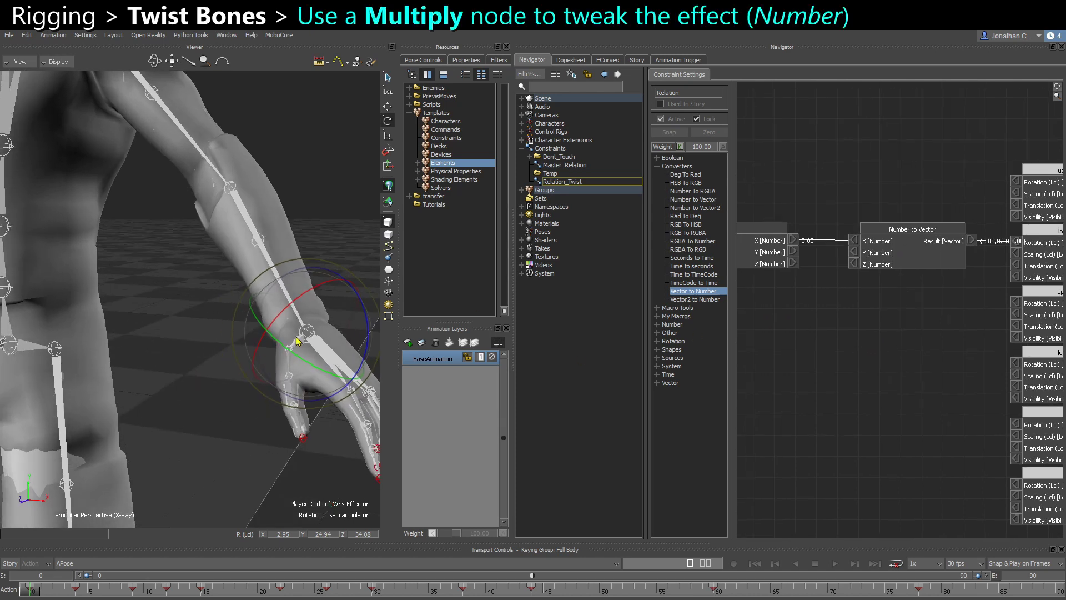
{"action": "left_click_drag", "start_coordinate": [280, 356], "coordinate": [294, 378]}
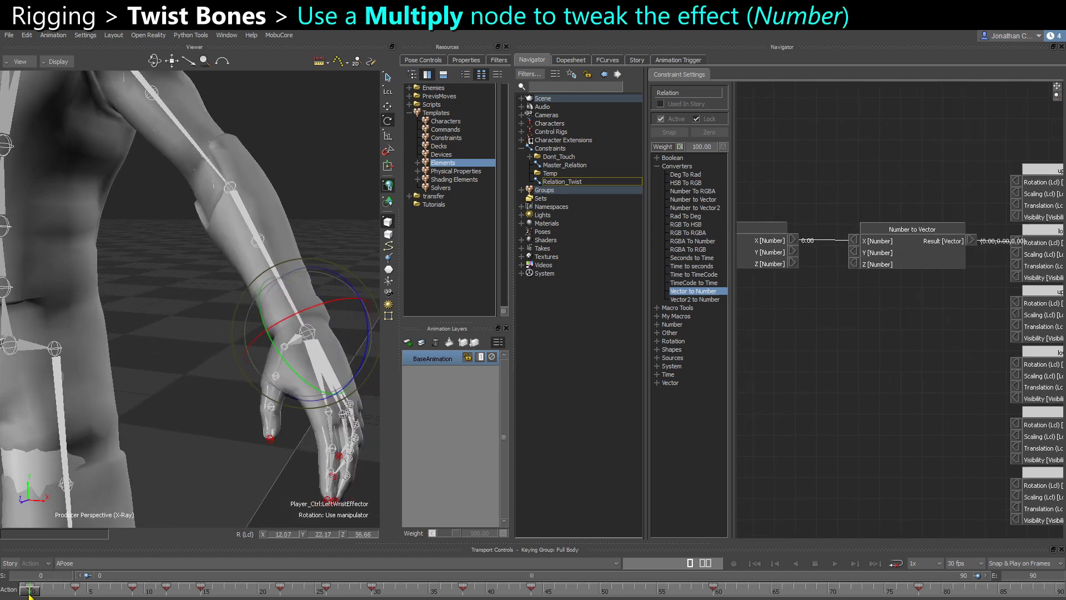
Step: Scrub to frame 3 to check the left forearm twist, and deselect the wrist effector
{"action": "left_click_drag", "start_coordinate": [28, 594], "coordinate": [66, 591]}
{"action": "left_click_drag", "start_coordinate": [215, 423], "coordinate": [231, 436], "text": "ctrl+shift"}
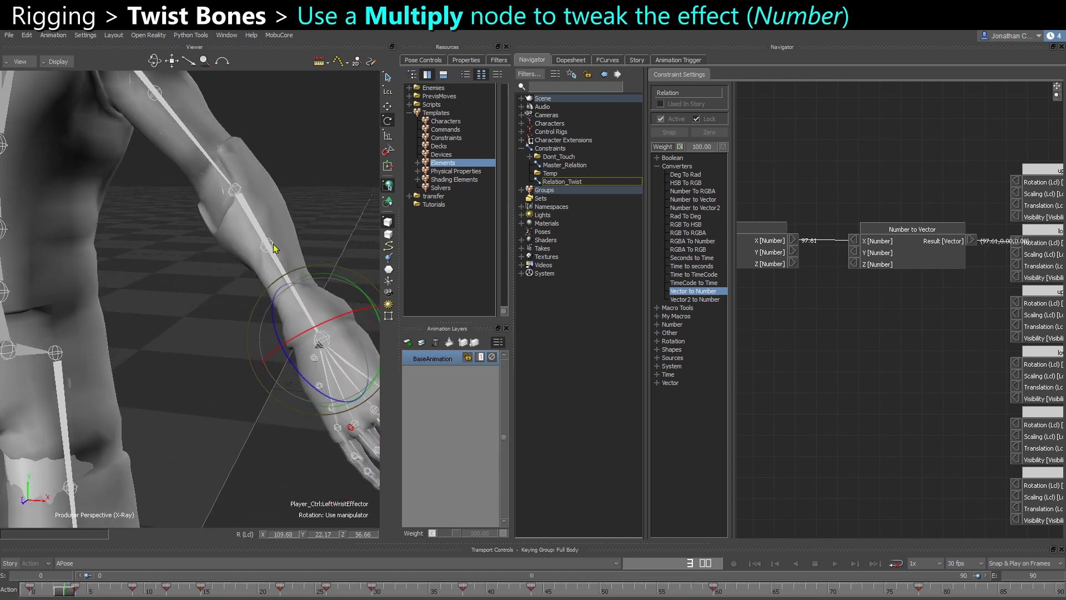
{"action": "left_click_drag", "start_coordinate": [232, 324], "coordinate": [243, 328], "text": "ctrl+shift"}
{"action": "left_click", "coordinate": [188, 355]}
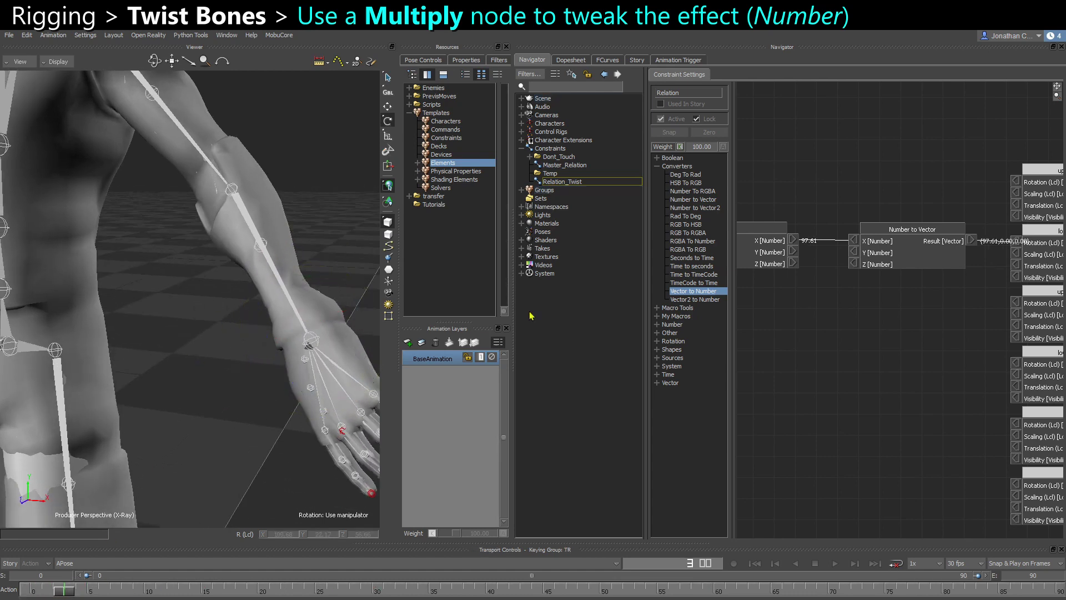
Step: Move the Number to Vector node together with the receiver boxes away from the Vector to Number node
{"action": "left_click_drag", "start_coordinate": [863, 324], "coordinate": [893, 326], "text": "shift"}
{"action": "left_click_drag", "start_coordinate": [894, 327], "coordinate": [908, 310], "text": "ctrl"}
{"action": "scroll", "coordinate": [909, 314], "scroll_direction": "down", "scroll_amount": 2}
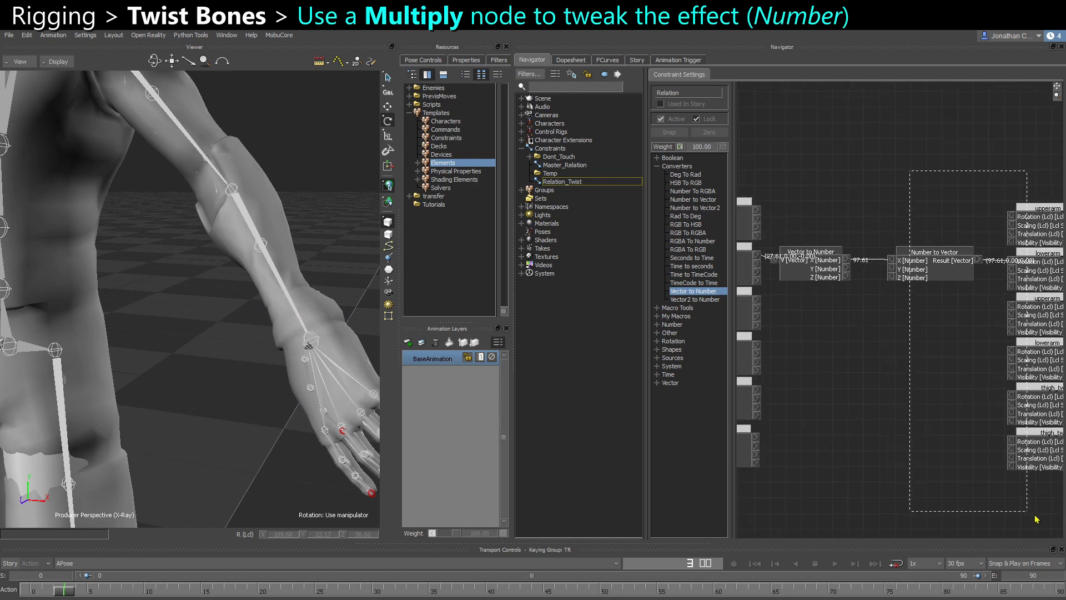
{"action": "left_click_drag", "start_coordinate": [1035, 516], "coordinate": [1036, 476]}
{"action": "left_click_drag", "start_coordinate": [922, 264], "coordinate": [979, 261]}
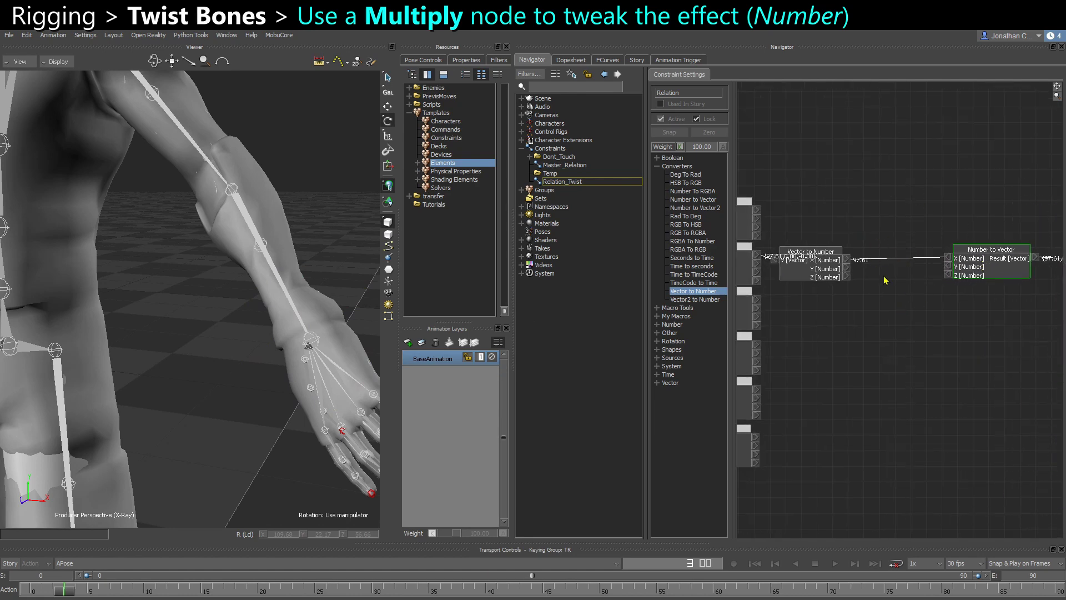
Step: Add a Multiply (a x b) number operator between the Vector to Number and Number to Vector nodes
{"action": "scroll", "coordinate": [885, 281], "scroll_direction": "up", "scroll_amount": 3}
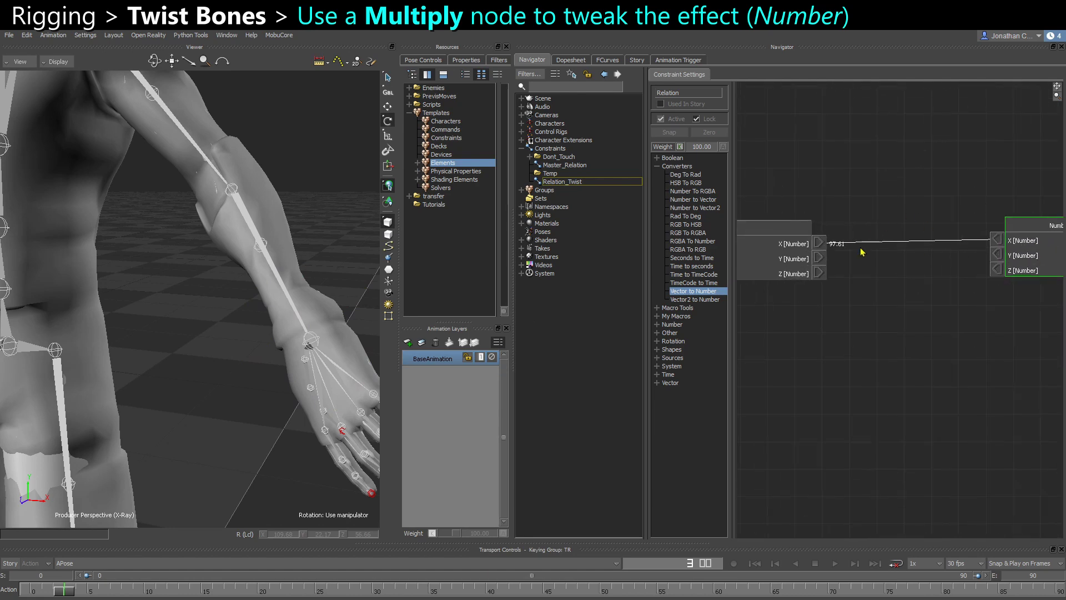
{"action": "left_click", "coordinate": [657, 325]}
{"action": "scroll", "coordinate": [686, 425], "scroll_direction": "down", "scroll_amount": 1}
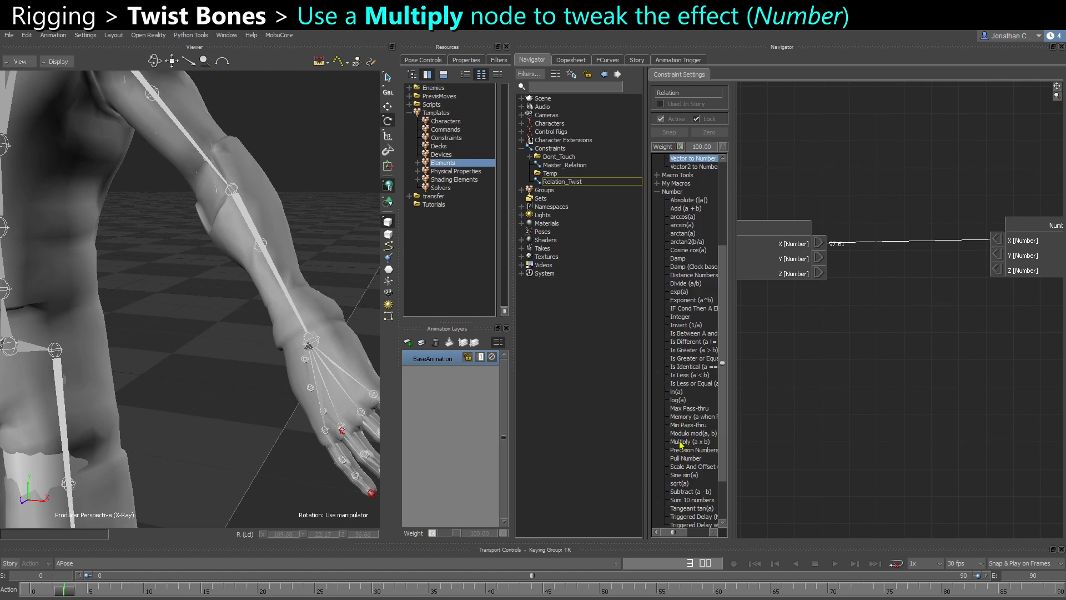
{"action": "left_click_drag", "start_coordinate": [681, 444], "coordinate": [880, 253]}
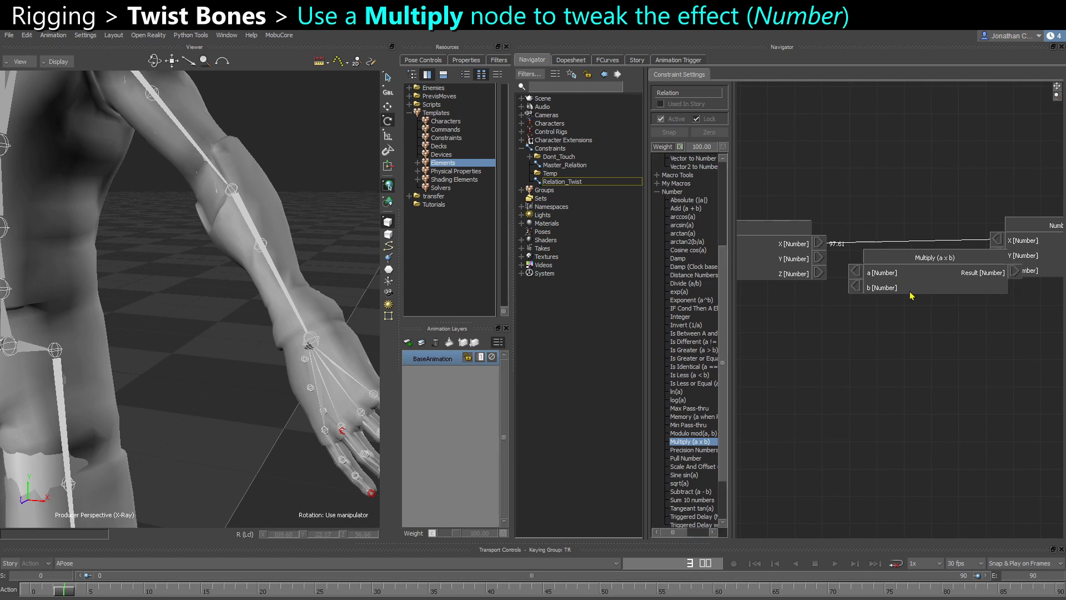
Step: Shift the Number to Vector node and the receivers further out so the Multiply node fits in between
{"action": "left_click_drag", "start_coordinate": [910, 292], "coordinate": [622, 291], "text": "shift"}
{"action": "left_click_drag", "start_coordinate": [843, 294], "coordinate": [836, 210], "text": "ctrl"}
{"action": "left_click_drag", "start_coordinate": [979, 494], "coordinate": [979, 494]}
{"action": "left_click_drag", "start_coordinate": [941, 446], "coordinate": [1001, 445]}
{"action": "left_click_drag", "start_coordinate": [773, 296], "coordinate": [864, 279], "text": "shift"}
{"action": "scroll", "coordinate": [891, 308], "scroll_direction": "up", "scroll_amount": 3}
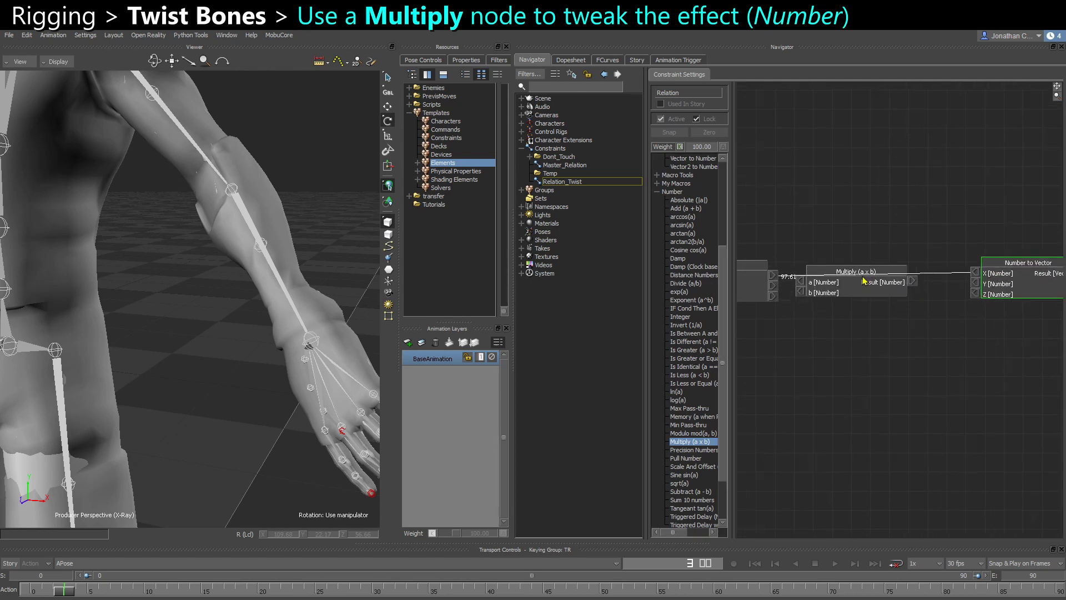
Step: Route Vector to Number's X output into Multiply's a input, and Multiply's Result into Number to Vector's X input
{"action": "left_click_drag", "start_coordinate": [808, 251], "coordinate": [890, 274], "text": "shift"}
{"action": "scroll", "coordinate": [881, 257], "scroll_direction": "up", "scroll_amount": 1}
{"action": "left_click_drag", "start_coordinate": [948, 309], "coordinate": [830, 316], "text": "shift"}
{"action": "left_click_drag", "start_coordinate": [895, 280], "coordinate": [965, 272]}
{"action": "mouse_move", "coordinate": [843, 276]}
{"action": "left_mouse_down"}
{"action": "mouse_move", "coordinate": [859, 275]}
{"action": "mouse_move", "coordinate": [831, 287]}
{"action": "mouse_move", "coordinate": [844, 286]}
{"action": "left_mouse_up"}
Step: Give the Multiply node's b input a fixed value, trying 1 first and then setting 0.75
{"action": "right_click", "coordinate": [788, 291]}
{"action": "left_click", "coordinate": [798, 295]}
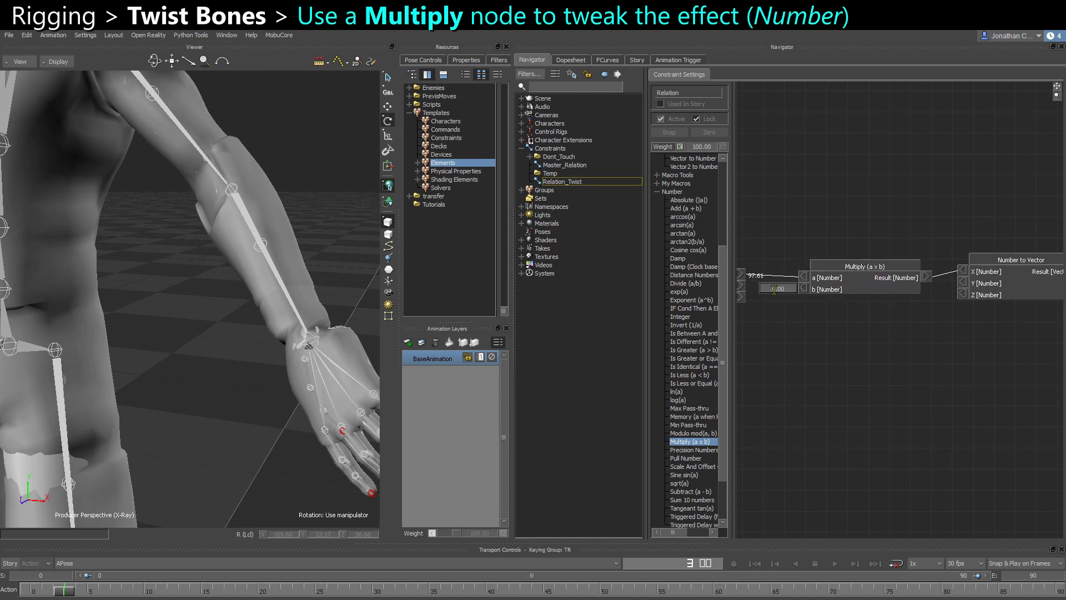
{"action": "key", "text": "Return"}
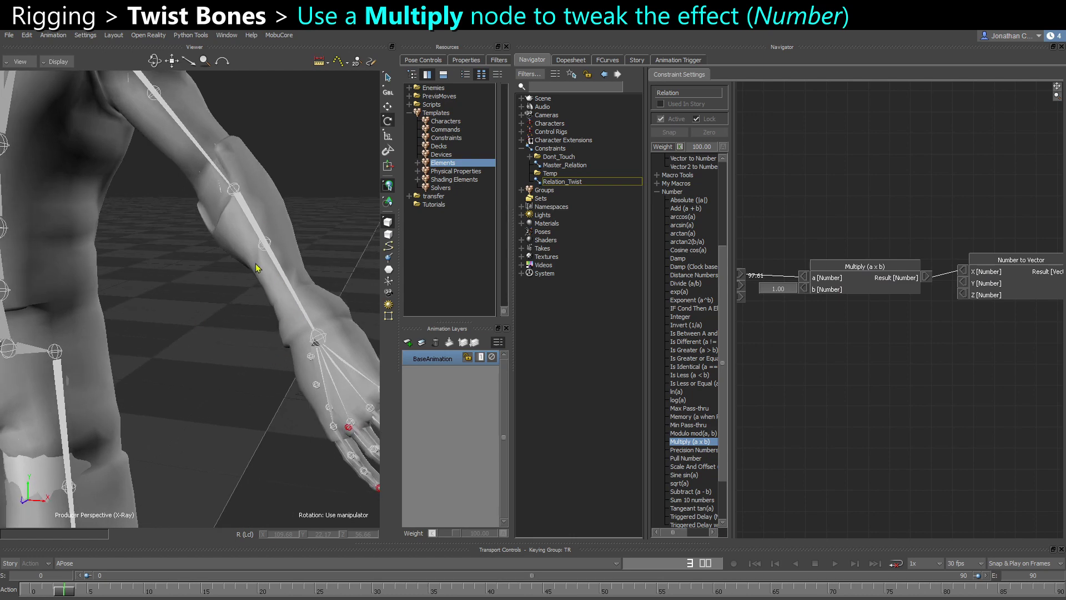
{"action": "left_click_drag", "start_coordinate": [814, 323], "coordinate": [843, 333], "text": "shift"}
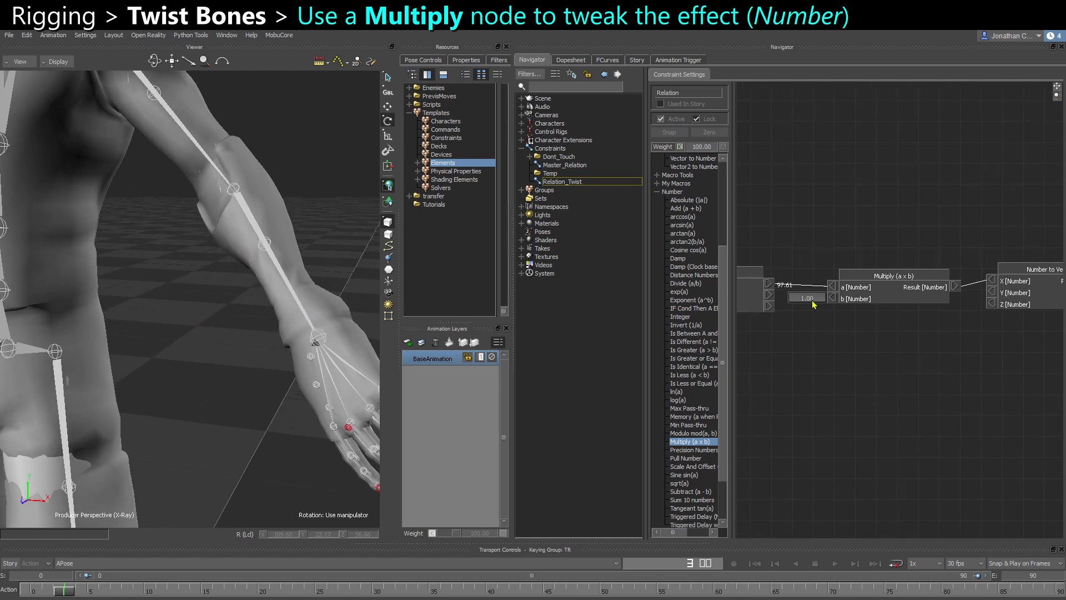
{"action": "double_click", "coordinate": [812, 299]}
{"action": "type", "text": "0.75"}
{"action": "key", "text": "Return"}
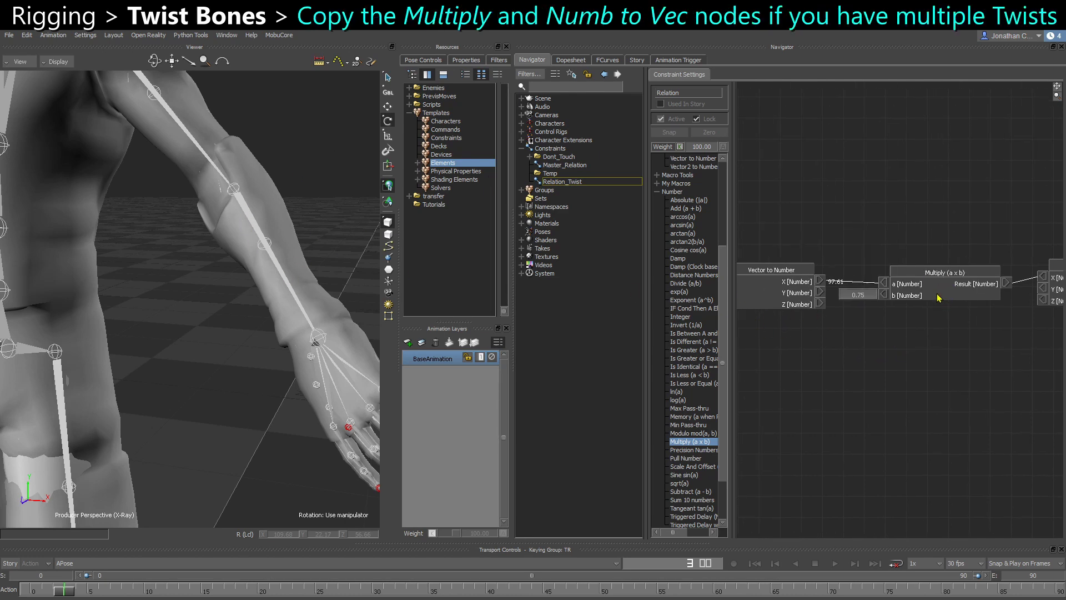
Step: Duplicate the Multiply and Number to Vector nodes and place the copies just below the originals
{"action": "left_click", "coordinate": [949, 272]}
{"action": "left_click_drag", "start_coordinate": [984, 312], "coordinate": [884, 234], "text": "shift"}
{"action": "left_click", "coordinate": [991, 292], "text": "ctrl"}
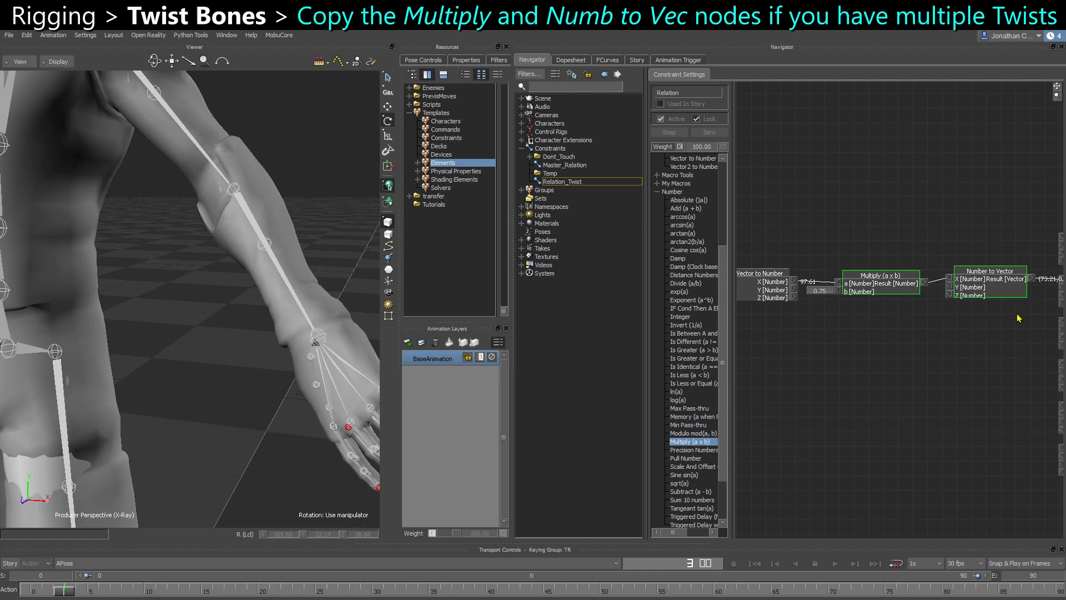
{"action": "key", "text": "ctrl+v"}
{"action": "left_click_drag", "start_coordinate": [919, 429], "coordinate": [1021, 377]}
{"action": "left_click_drag", "start_coordinate": [1019, 383], "coordinate": [958, 320]}
{"action": "scroll", "coordinate": [830, 356], "scroll_direction": "up", "scroll_amount": 2}
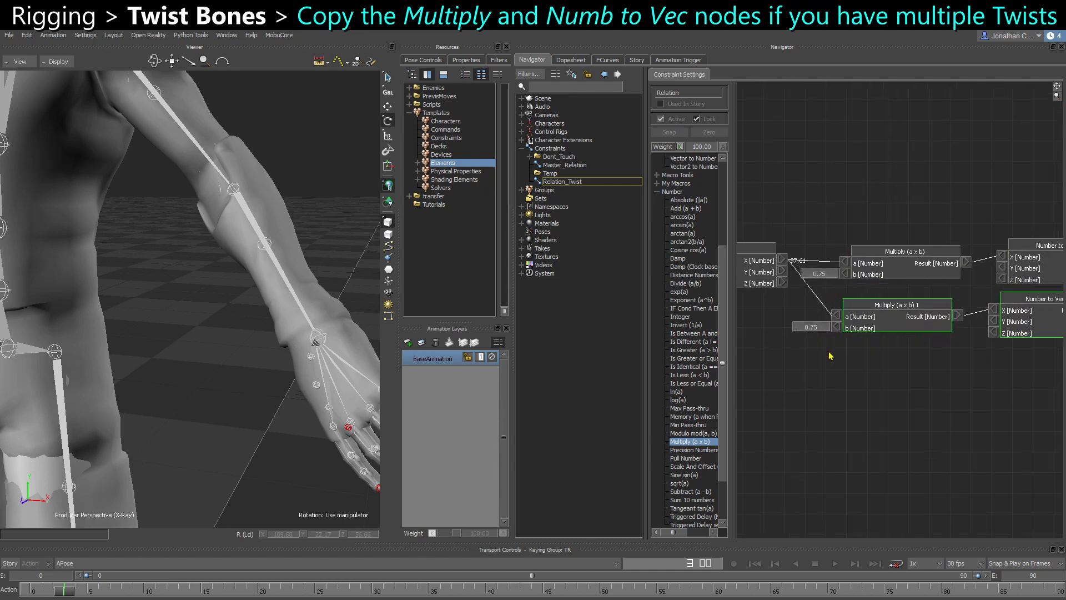
Step: Set the duplicated Multiply's b input to 0.25 as a second-twist example, and delete the duplicated nodes
{"action": "double_click", "coordinate": [813, 326]}
{"action": "type", "text": ".25"}
{"action": "key", "text": "Return"}
{"action": "left_click_drag", "start_coordinate": [882, 367], "coordinate": [991, 321]}
{"action": "key", "text": "Delete"}
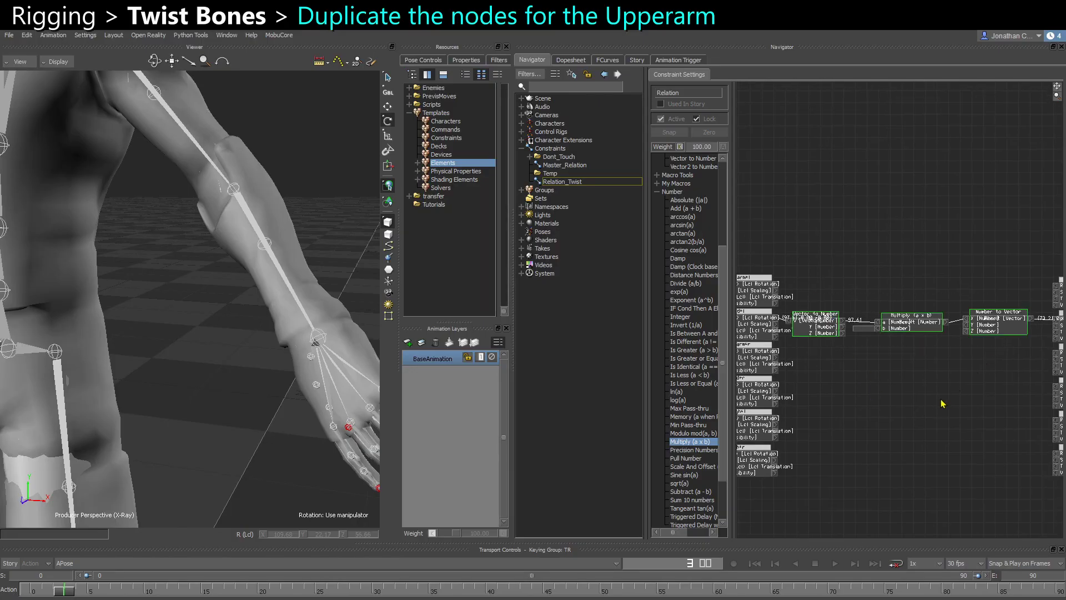
Step: Duplicate the Vector to Number, Multiply and Number to Vector chain and place it above the hand_l chain
{"action": "key", "text": "ctrl+v"}
{"action": "left_click_drag", "start_coordinate": [1000, 427], "coordinate": [1032, 413]}
{"action": "middle_click_drag", "start_coordinate": [1030, 439], "coordinate": [910, 422], "text": "alt"}
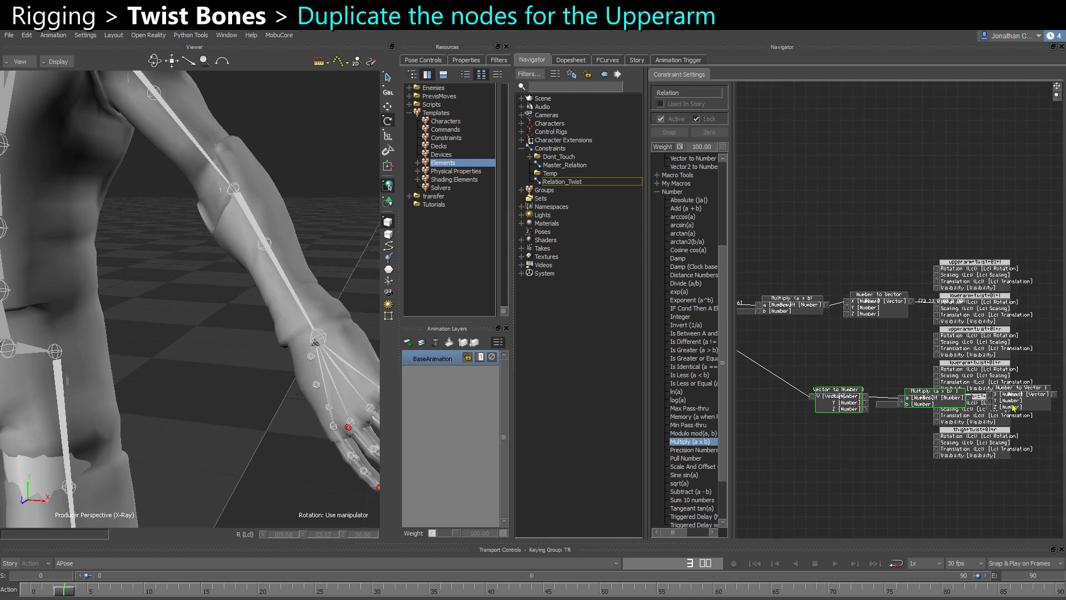
{"action": "left_click", "coordinate": [1045, 403], "text": "ctrl"}
{"action": "left_click_drag", "start_coordinate": [1045, 402], "coordinate": [909, 279]}
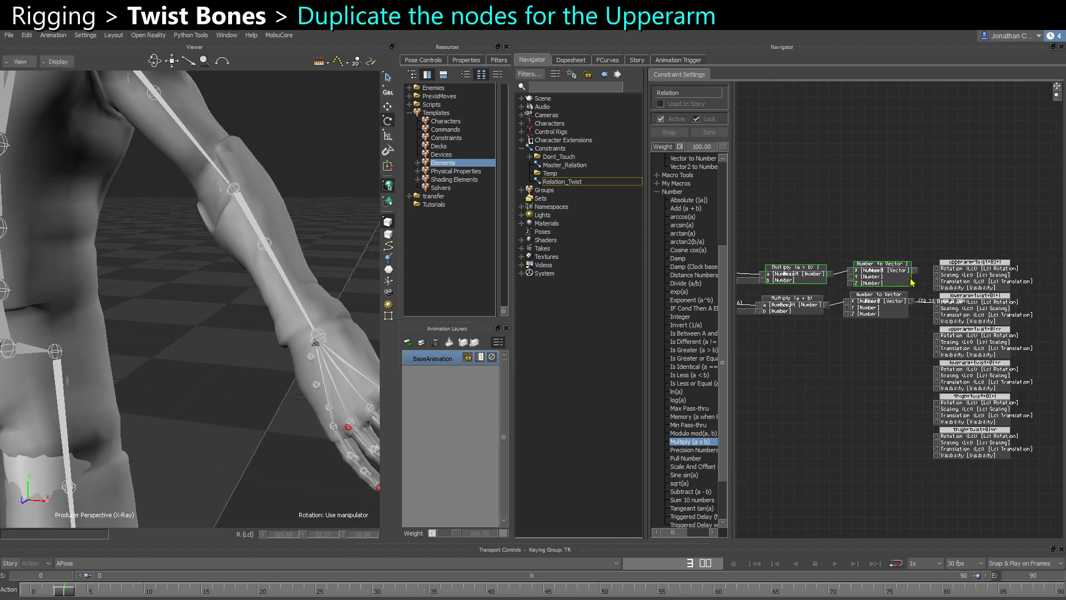
Step: Connect upperarm_l's Rotation to the duplicated Vector to Number's V input in place of hand_l
{"action": "scroll", "coordinate": [898, 287], "scroll_direction": "up", "scroll_amount": 3}
{"action": "middle_click_drag", "start_coordinate": [743, 317], "coordinate": [970, 327], "text": "alt"}
{"action": "middle_click_drag", "start_coordinate": [884, 325], "coordinate": [964, 325], "text": "alt"}
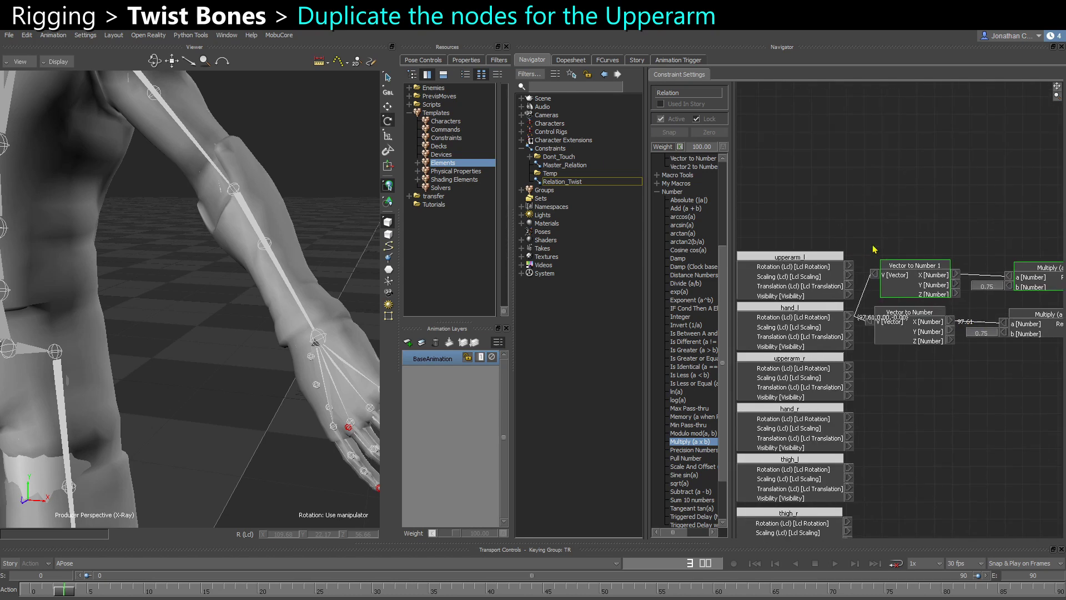
{"action": "left_click", "coordinate": [865, 232]}
{"action": "scroll", "coordinate": [822, 254], "scroll_direction": "up", "scroll_amount": 2}
{"action": "left_click_drag", "start_coordinate": [855, 271], "coordinate": [889, 280]}
{"action": "right_click", "coordinate": [890, 282]}
{"action": "left_click", "coordinate": [911, 295]}
Step: Connect the duplicated Number to Vector's Result to upperarm_twist_01_l's Rotation
{"action": "middle_click_drag", "start_coordinate": [1039, 414], "coordinate": [744, 444], "text": "alt"}
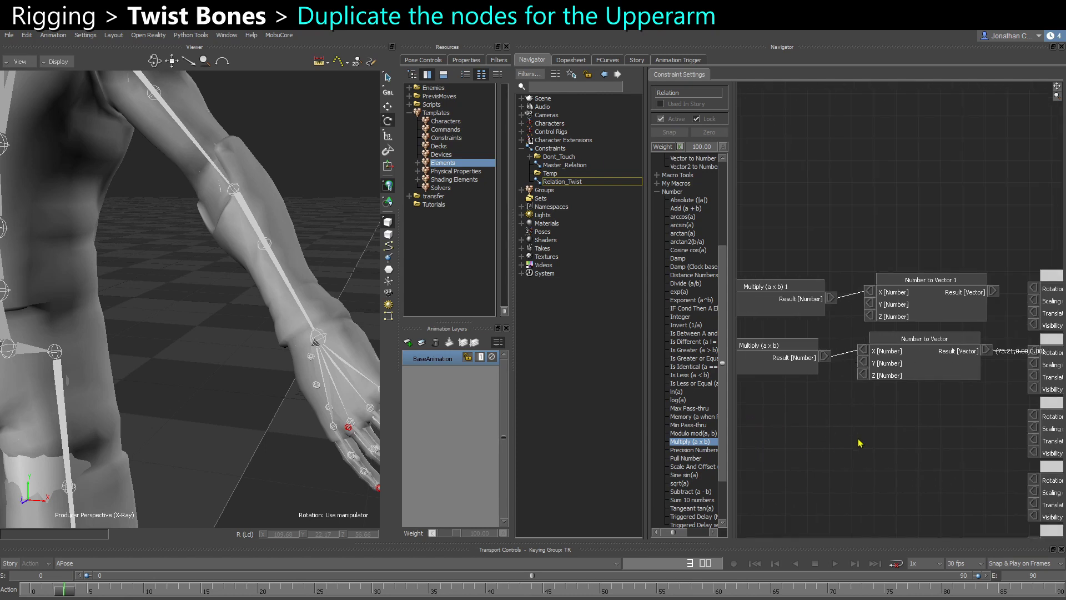
{"action": "middle_click_drag", "start_coordinate": [859, 440], "coordinate": [782, 433], "text": "alt"}
{"action": "left_click_drag", "start_coordinate": [913, 292], "coordinate": [957, 293]}
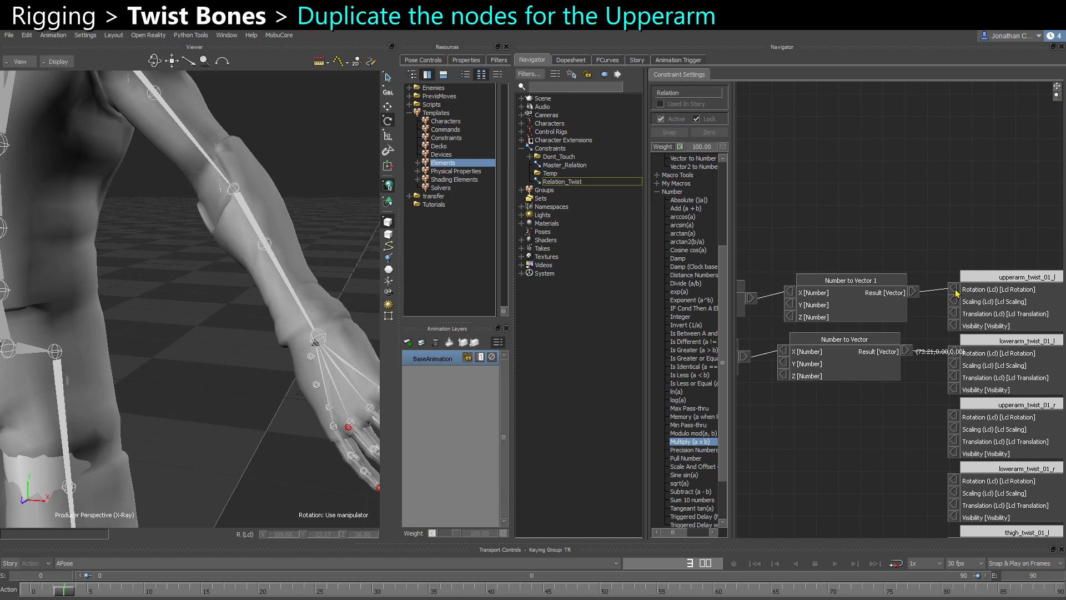
Step: Frame the left upper arm and scrub the animation to examine its twist deformation
{"action": "middle_click_drag", "start_coordinate": [207, 295], "coordinate": [235, 355], "text": "alt"}
{"action": "right_click_drag", "start_coordinate": [241, 344], "coordinate": [241, 345], "text": "alt"}
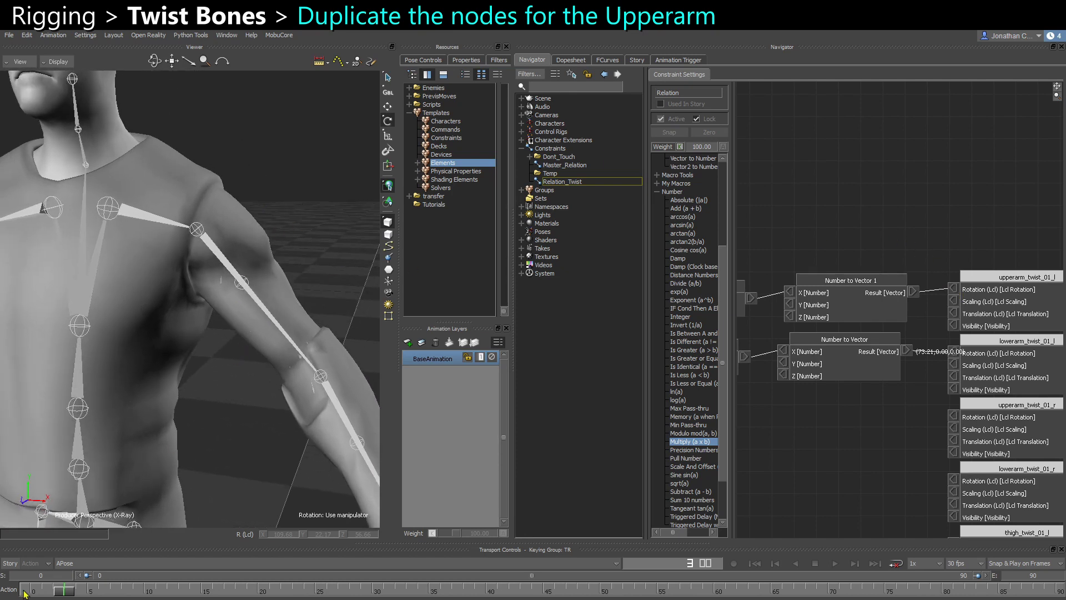
{"action": "left_click_drag", "start_coordinate": [63, 593], "coordinate": [195, 586]}
Step: Disconnect upperarm_twist_01_l's Rotation, scrub to compare the shoulder deformation, and reconnect the Number to Vector Result
{"action": "right_click", "coordinate": [954, 289]}
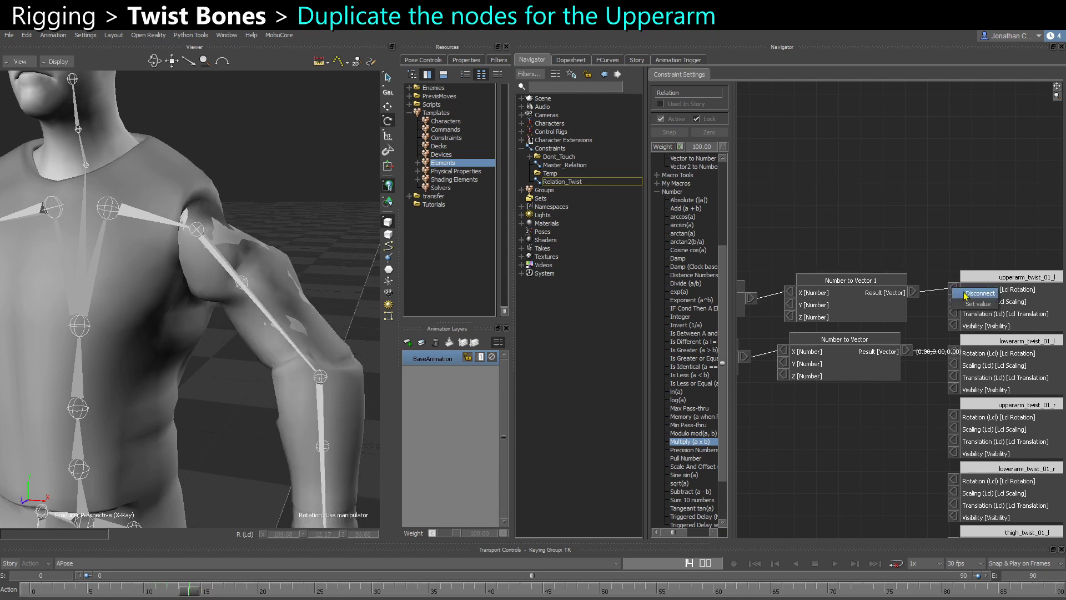
{"action": "left_click", "coordinate": [965, 295]}
{"action": "left_click_drag", "start_coordinate": [181, 593], "coordinate": [203, 593]}
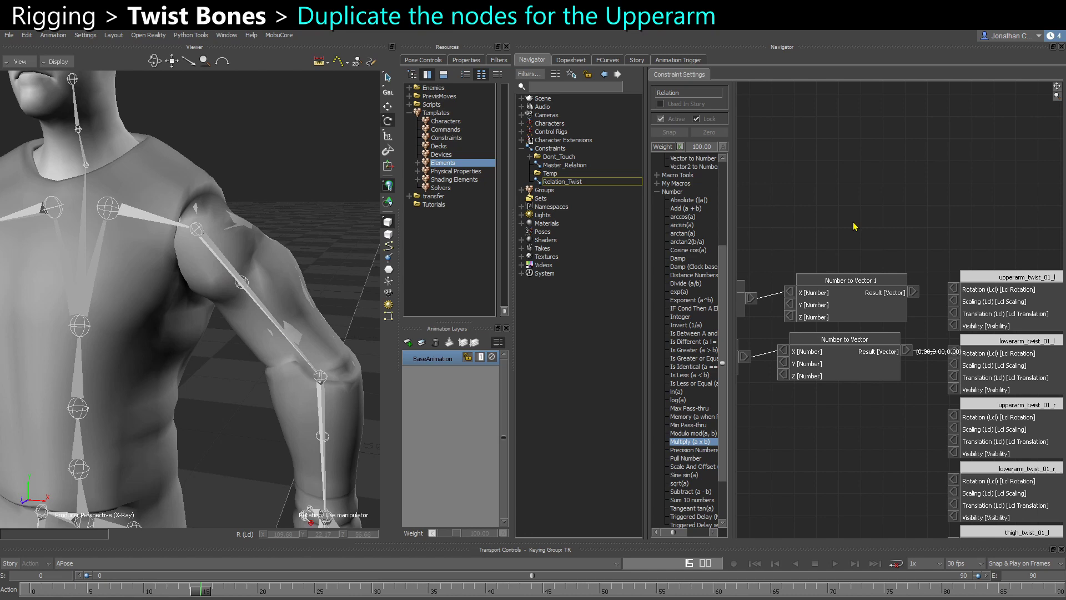
{"action": "left_click_drag", "start_coordinate": [915, 294], "coordinate": [956, 291]}
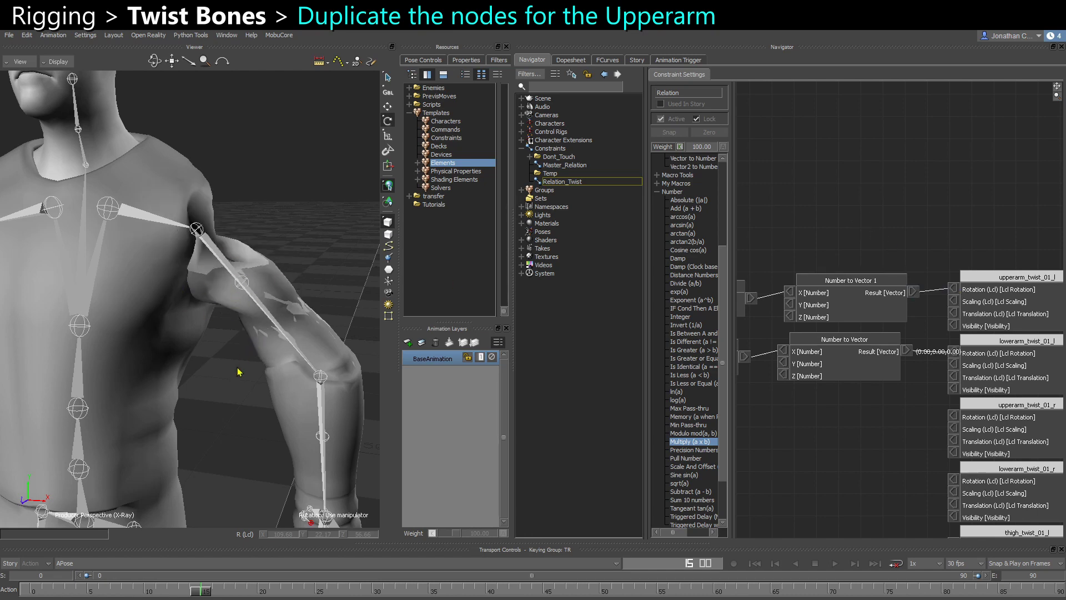
Step: Set the b input of the upper arm's Multiply node to -1
{"action": "left_click_drag", "start_coordinate": [829, 357], "coordinate": [938, 348], "text": "shift"}
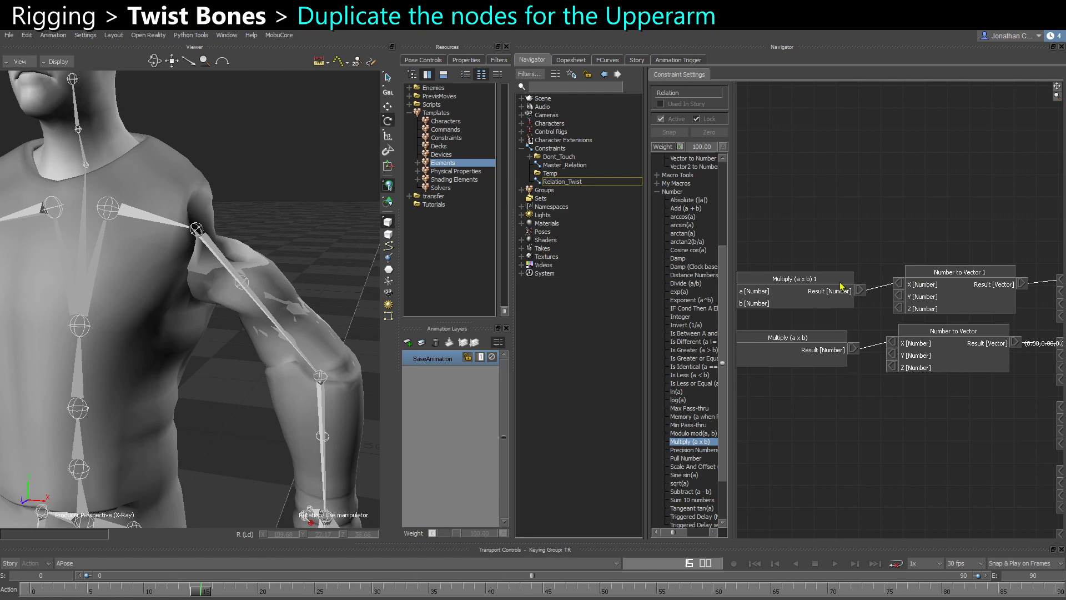
{"action": "left_click_drag", "start_coordinate": [813, 301], "coordinate": [936, 286], "text": "shift"}
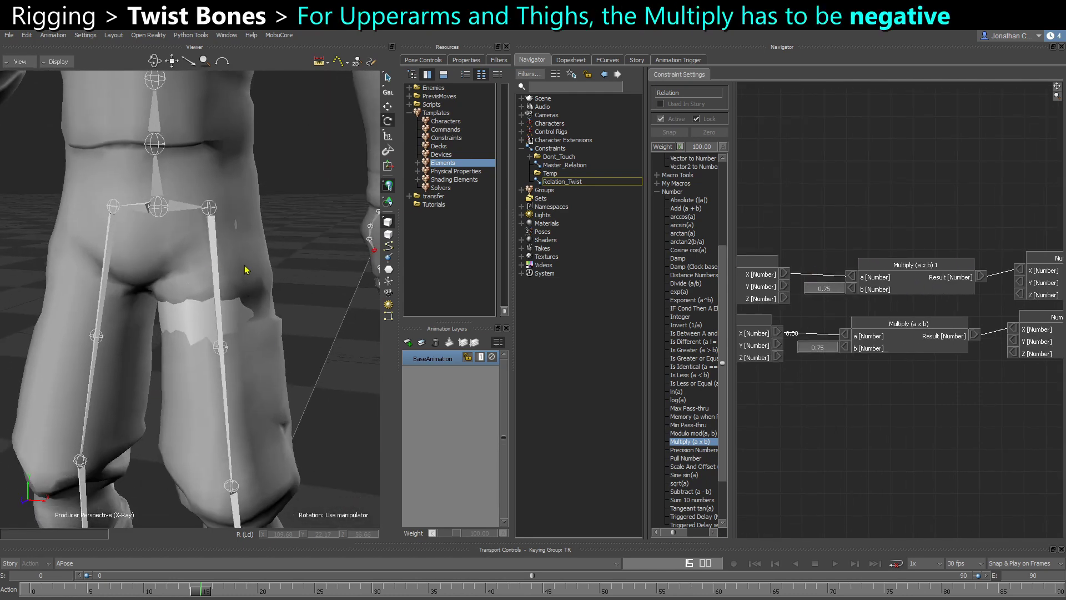
{"action": "middle_click_drag", "start_coordinate": [250, 216], "coordinate": [222, 308], "text": "alt"}
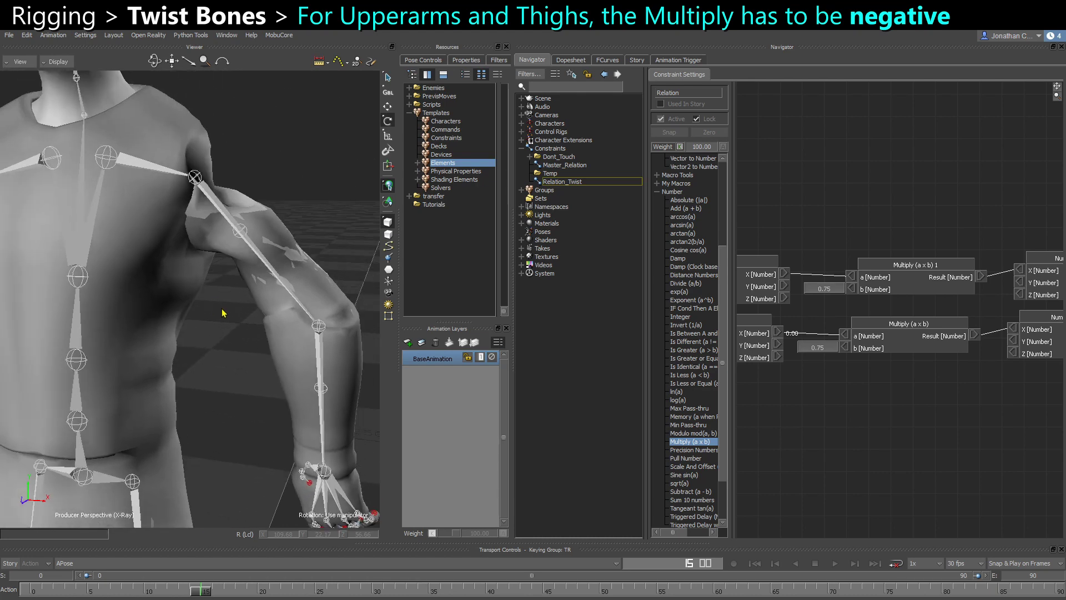
{"action": "double_click", "coordinate": [820, 292]}
{"action": "type", "text": "-1"}
{"action": "key", "text": "Return"}
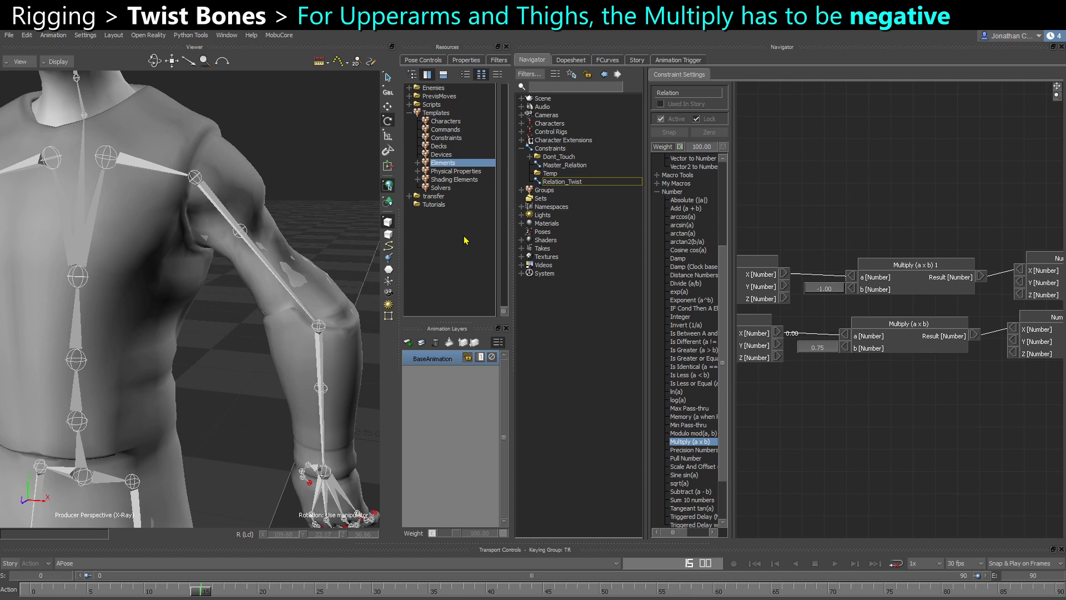
Step: Select the upperarm_twist_01_l bone with the translation manipulator and scrub to inspect the shoulder from another angle
{"action": "mouse_move", "coordinate": [201, 593]}
{"action": "left_mouse_down"}
{"action": "mouse_move", "coordinate": [166, 592]}
{"action": "mouse_move", "coordinate": [200, 590]}
{"action": "left_mouse_up"}
{"action": "left_click", "coordinate": [243, 229]}
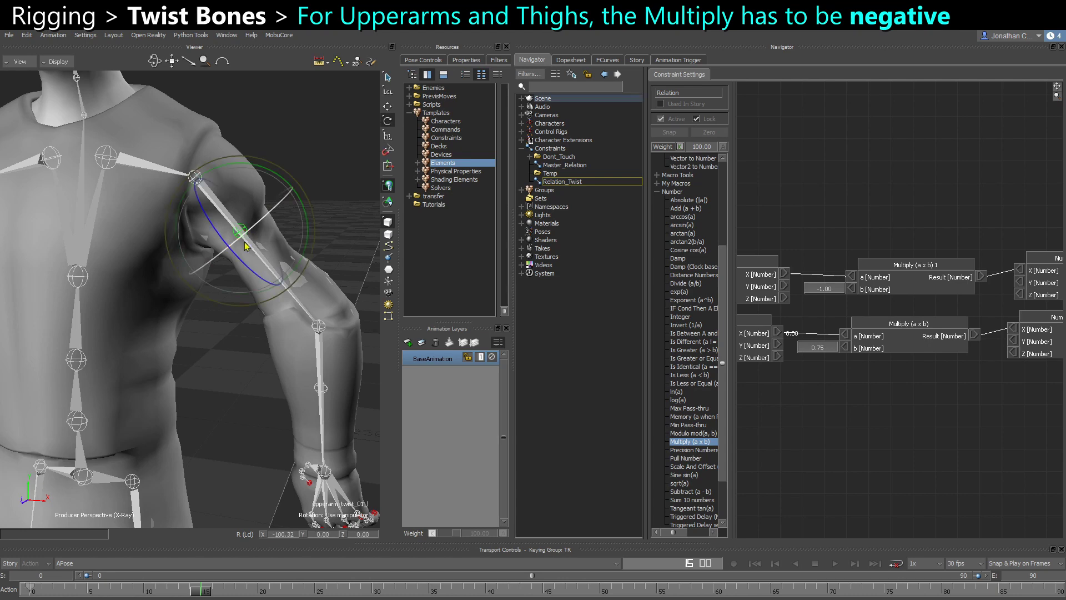
{"action": "key", "text": "t"}
{"action": "left_click_drag", "start_coordinate": [240, 403], "coordinate": [212, 438], "text": "ctrl+shift"}
{"action": "left_click_drag", "start_coordinate": [196, 595], "coordinate": [166, 594]}
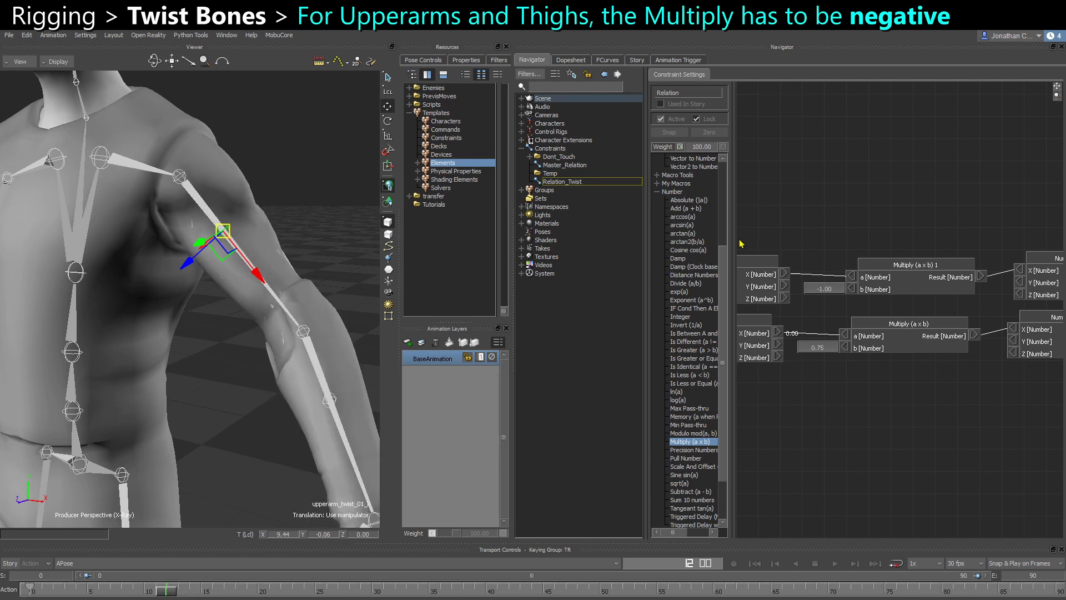
Step: Set the upper arm Multiply's b input to -0.75, scrub to check the shoulder, and select the upperarm_l bone
{"action": "double_click", "coordinate": [808, 290]}
{"action": "type", "text": "0.75"}
{"action": "key", "text": "Escape"}
{"action": "mouse_move", "coordinate": [167, 595]}
{"action": "left_mouse_down"}
{"action": "mouse_move", "coordinate": [218, 593]}
{"action": "mouse_move", "coordinate": [177, 597]}
{"action": "left_mouse_up"}
{"action": "left_click", "coordinate": [204, 209]}
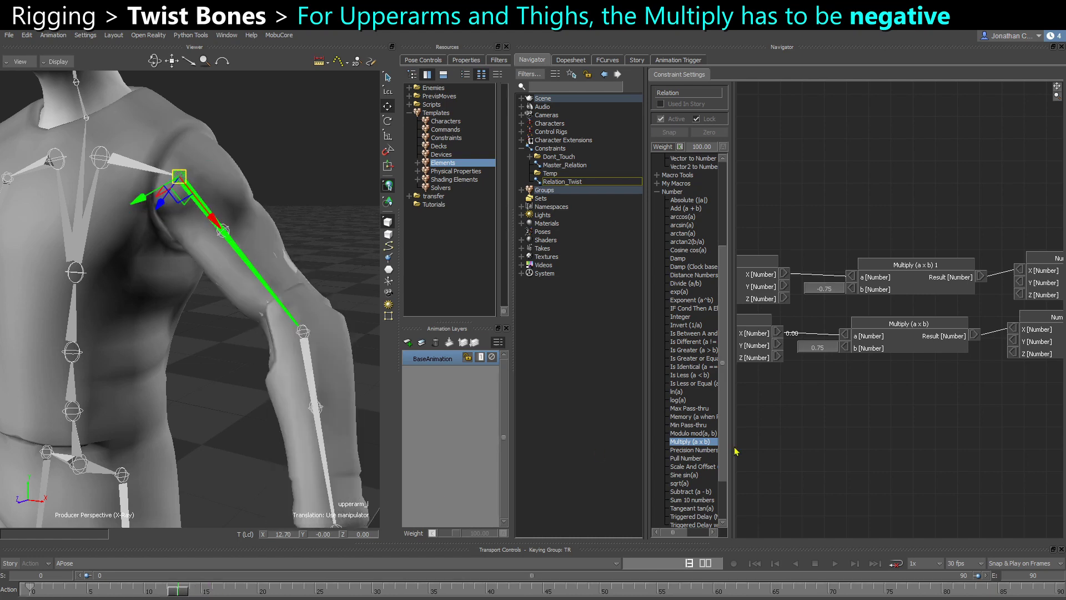
Step: Duplicate the upper arm's three-node chain and place the copy beside the thigh_l sender
{"action": "scroll", "coordinate": [827, 357], "scroll_direction": "down", "scroll_amount": 5}
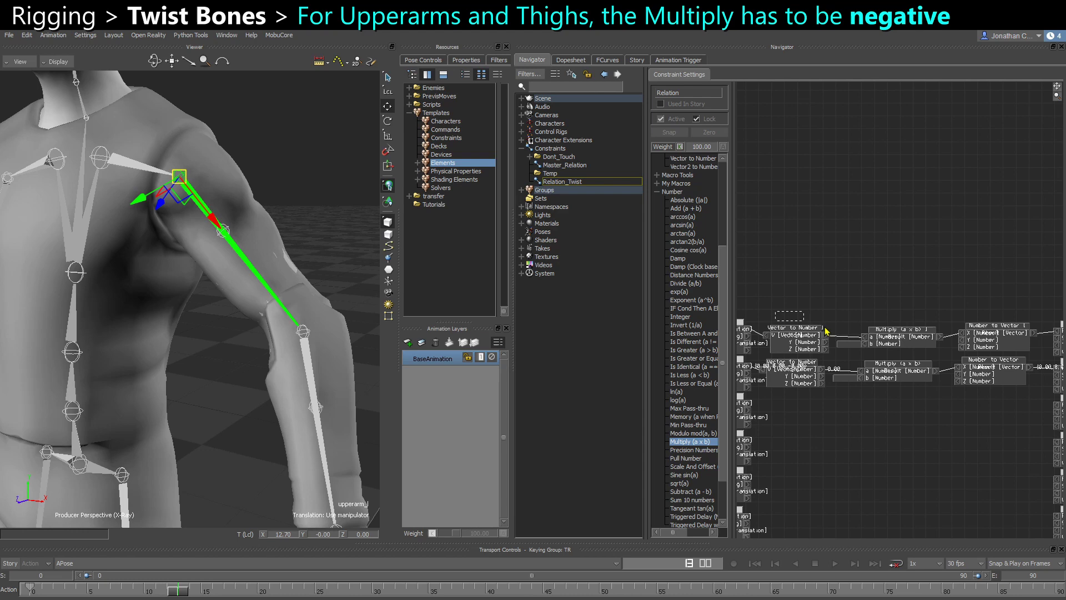
{"action": "left_click_drag", "start_coordinate": [826, 331], "coordinate": [986, 348]}
{"action": "left_click_drag", "start_coordinate": [905, 450], "coordinate": [917, 258], "text": "shift"}
{"action": "key", "text": "ctrl+v"}
{"action": "left_click_drag", "start_coordinate": [887, 390], "coordinate": [979, 396], "text": "shift"}
{"action": "left_click_drag", "start_coordinate": [855, 373], "coordinate": [893, 423], "text": "shift"}
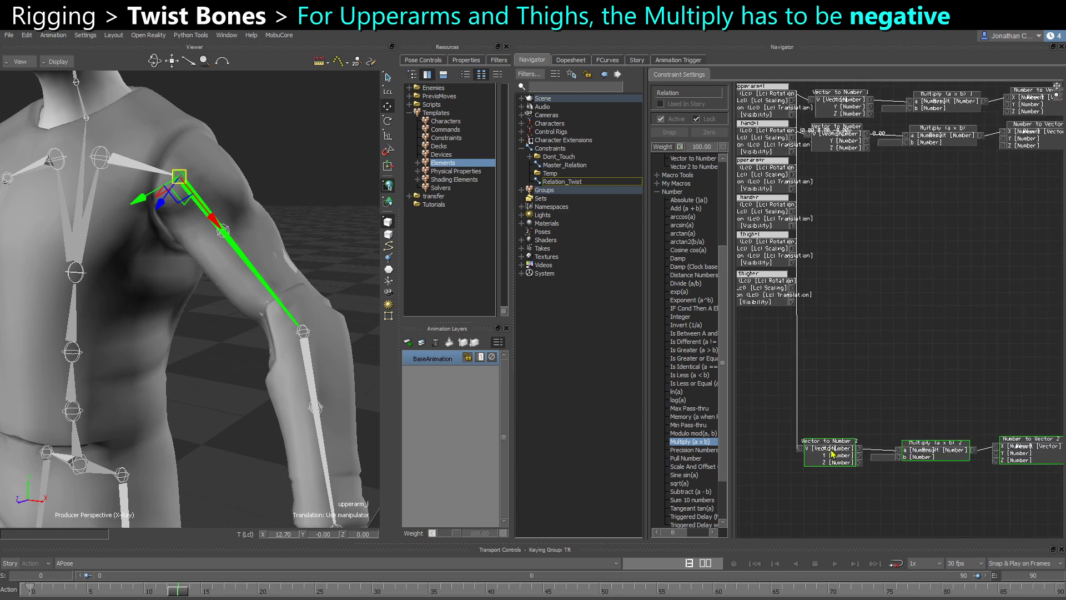
{"action": "left_click_drag", "start_coordinate": [830, 455], "coordinate": [840, 249]}
Step: Connect thigh_l's Rotation to the copied Vector to Number, and the copied Number to Vector's Result to thigh_twist_01_l's Rotation
{"action": "left_click_drag", "start_coordinate": [822, 284], "coordinate": [834, 327], "text": "ctrl"}
{"action": "left_click_drag", "start_coordinate": [783, 217], "coordinate": [813, 221]}
{"action": "left_click_drag", "start_coordinate": [907, 292], "coordinate": [489, 346], "text": "shift"}
{"action": "left_click_drag", "start_coordinate": [849, 270], "coordinate": [890, 275]}
{"action": "left_click_drag", "start_coordinate": [867, 303], "coordinate": [1036, 243], "text": "shift"}
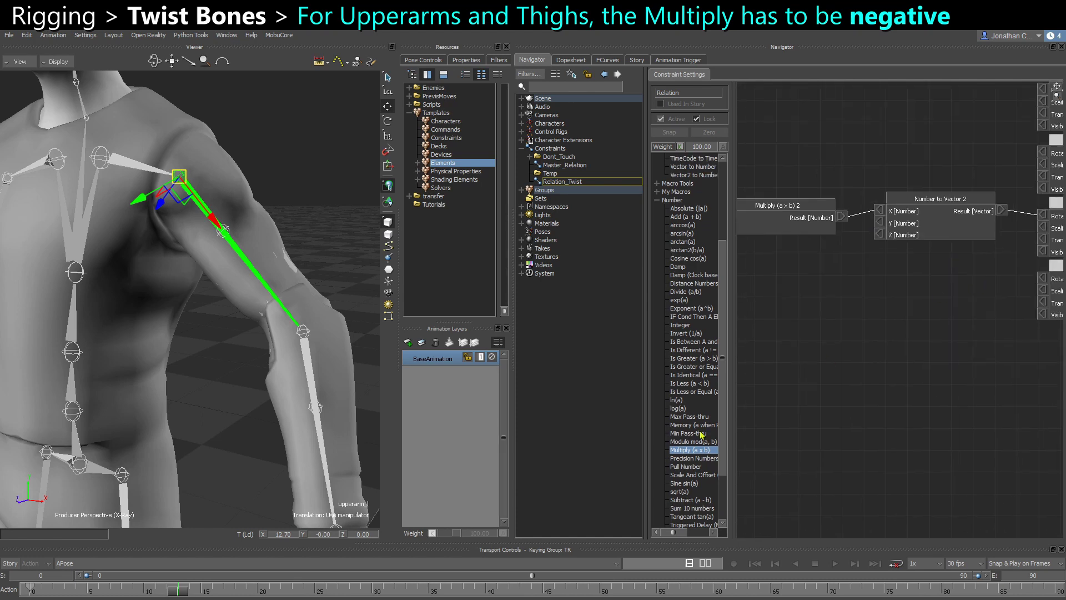
Step: Disconnect the Rotation input of thigh_twist_01_l and scrub forward to about frame 38 to inspect the left thigh without twist
{"action": "left_click", "coordinate": [239, 478]}
{"action": "left_click_drag", "start_coordinate": [222, 489], "coordinate": [231, 333], "text": "shift"}
{"action": "left_click_drag", "start_coordinate": [939, 361], "coordinate": [849, 374], "text": "shift"}
{"action": "right_click", "coordinate": [968, 226]}
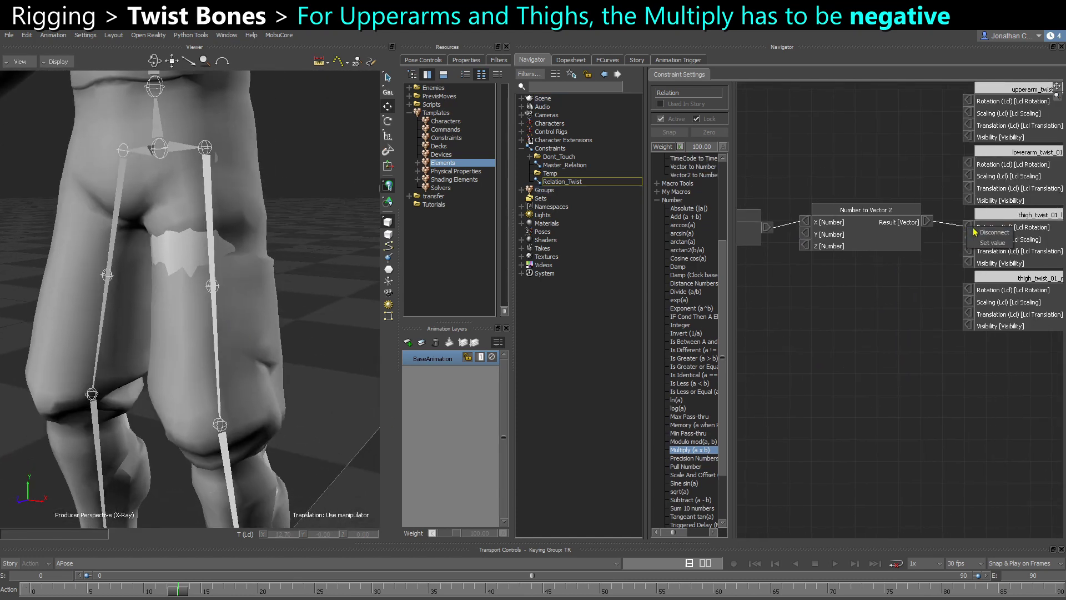
{"action": "left_click", "coordinate": [979, 233]}
{"action": "left_click_drag", "start_coordinate": [263, 452], "coordinate": [183, 551], "text": "ctrl+shift"}
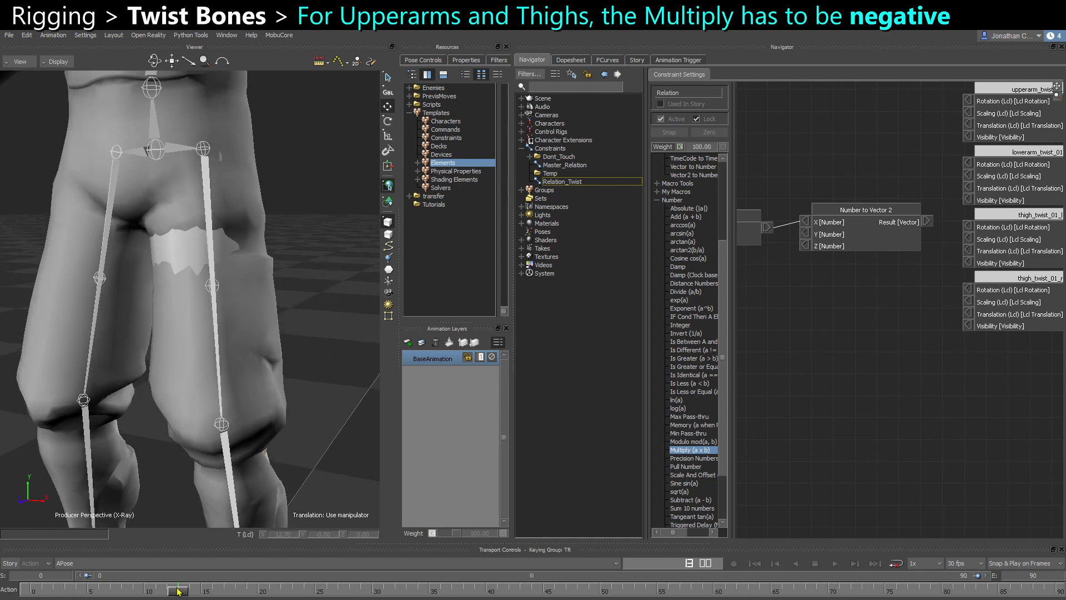
{"action": "left_click_drag", "start_coordinate": [179, 591], "coordinate": [463, 578]}
{"action": "left_click_drag", "start_coordinate": [312, 326], "coordinate": [285, 311], "text": "ctrl+shift"}
{"action": "left_click_drag", "start_coordinate": [205, 214], "coordinate": [257, 153], "text": "ctrl+shift"}
{"action": "left_click_drag", "start_coordinate": [244, 223], "coordinate": [223, 221], "text": "ctrl+shift"}
Step: Reconnect the Result of Number to Vector 2 to the Rotation of thigh_twist_01_l
{"action": "left_click_drag", "start_coordinate": [931, 224], "coordinate": [919, 291]}
{"action": "left_click_drag", "start_coordinate": [884, 329], "coordinate": [944, 328], "text": "shift"}
{"action": "left_click_drag", "start_coordinate": [892, 353], "coordinate": [1058, 346], "text": "shift"}
{"action": "left_click_drag", "start_coordinate": [901, 281], "coordinate": [659, 324], "text": "shift"}
{"action": "left_click_drag", "start_coordinate": [931, 246], "coordinate": [975, 252]}
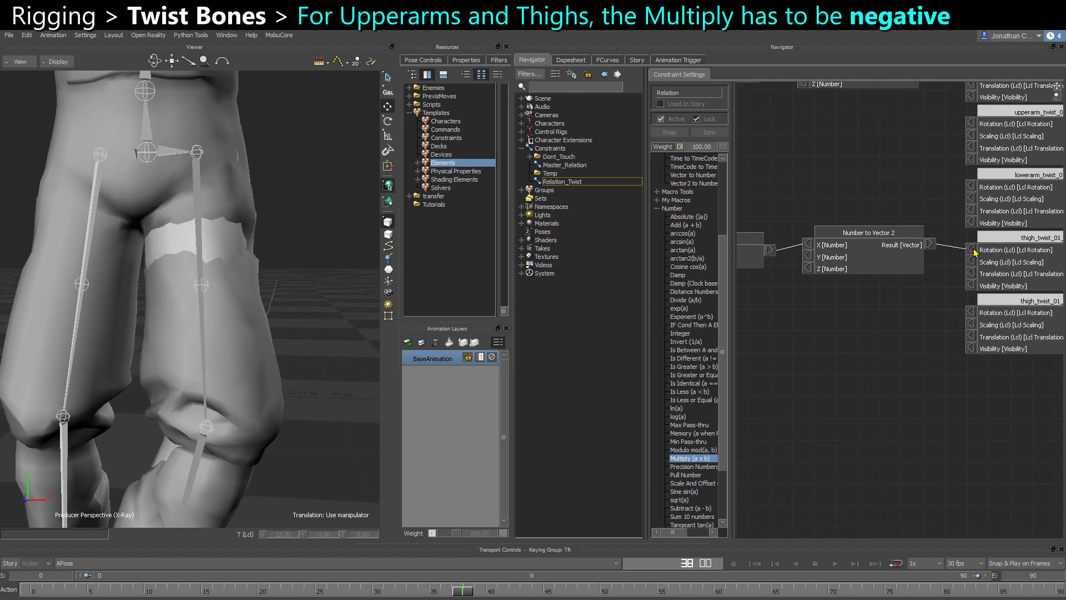
Step: Select the thigh_twist_01_l bone and scrub back to about frame 33 to check the left thigh's deformation
{"action": "left_click", "coordinate": [205, 286]}
{"action": "left_click_drag", "start_coordinate": [222, 496], "coordinate": [244, 478], "text": "ctrl+shift"}
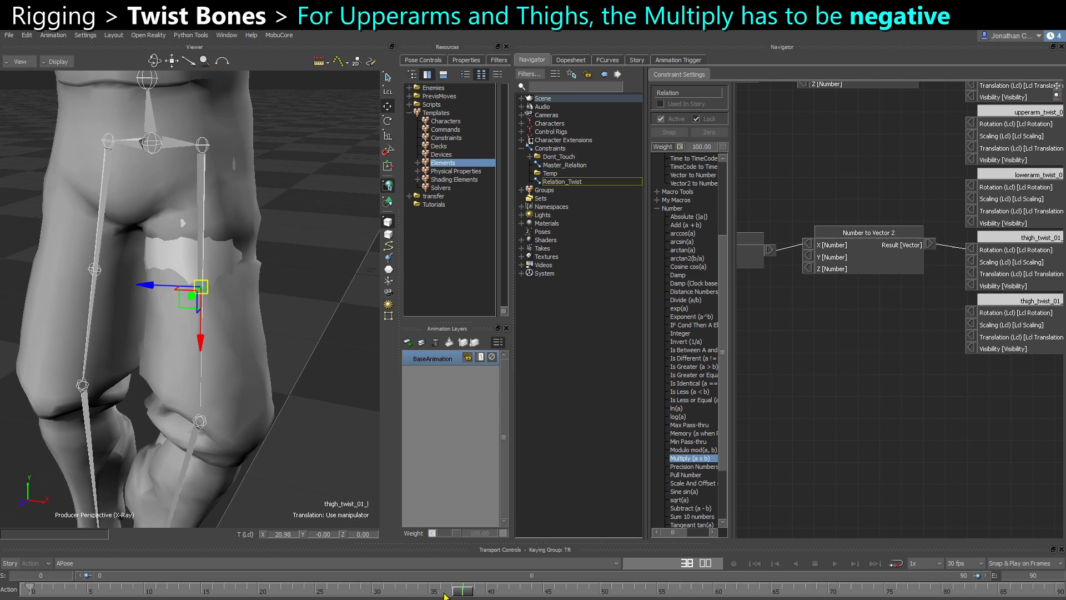
{"action": "left_click_drag", "start_coordinate": [463, 595], "coordinate": [406, 596]}
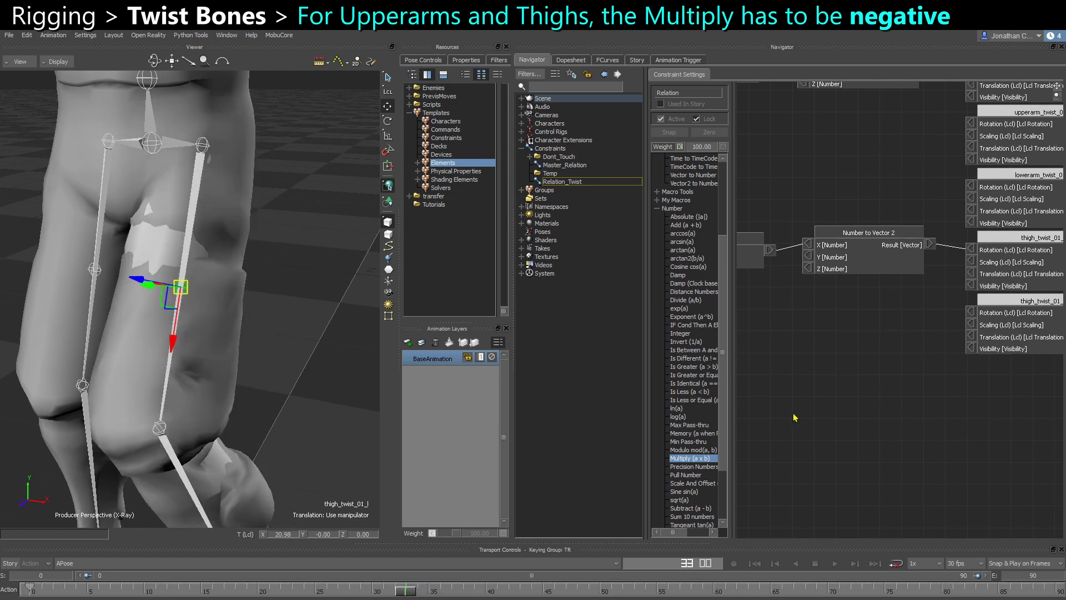
Step: Duplicate the left upper arm and hand node chains and place the copies beside the upperarm_r and hand_r senders
{"action": "left_click_drag", "start_coordinate": [881, 405], "coordinate": [849, 351], "text": "ctrl"}
{"action": "left_click_drag", "start_coordinate": [848, 351], "coordinate": [955, 364], "text": "shift"}
{"action": "left_click_drag", "start_coordinate": [840, 255], "coordinate": [835, 233], "text": "ctrl"}
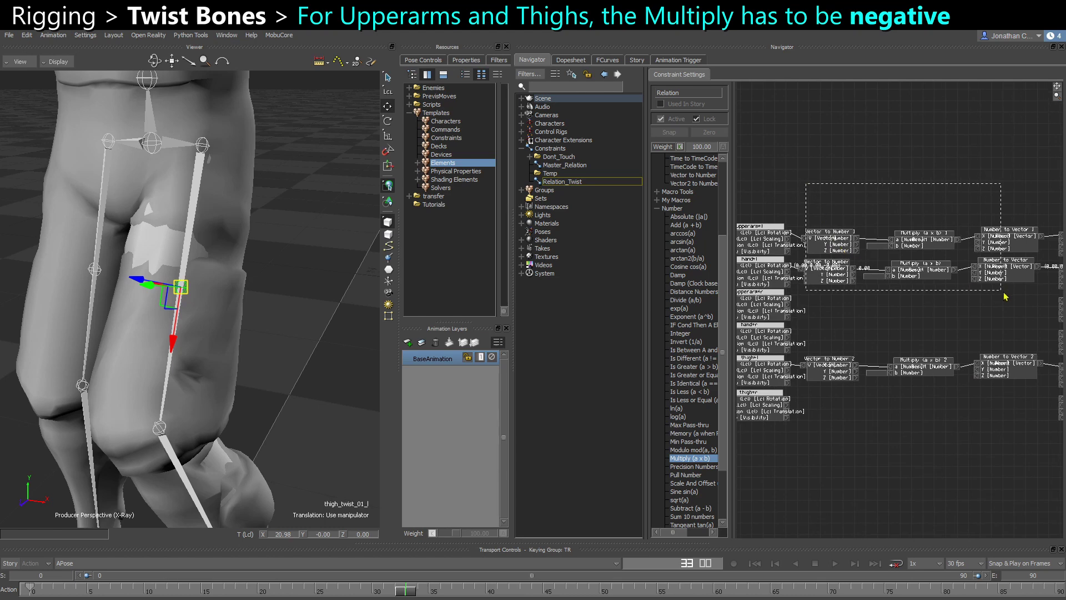
{"action": "left_click_drag", "start_coordinate": [1005, 297], "coordinate": [1004, 298]}
{"action": "left_click_drag", "start_coordinate": [885, 440], "coordinate": [869, 234], "text": "shift"}
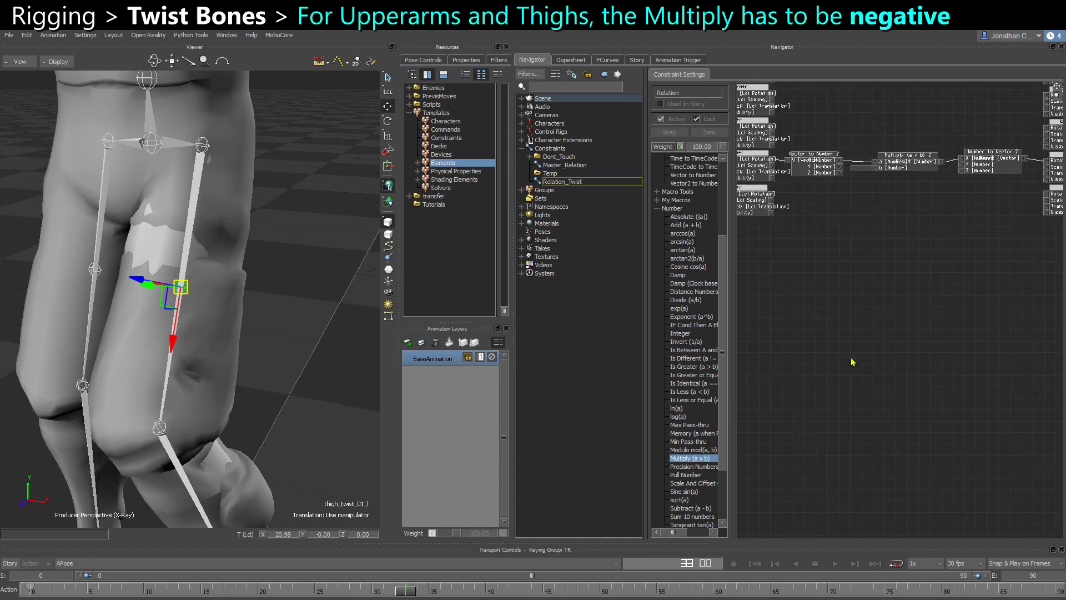
{"action": "key", "text": "ctrl+v"}
{"action": "left_click_drag", "start_coordinate": [844, 328], "coordinate": [1048, 434]}
{"action": "left_click_drag", "start_coordinate": [865, 393], "coordinate": [853, 242], "text": "shift"}
{"action": "left_click_drag", "start_coordinate": [853, 242], "coordinate": [863, 322], "text": "ctrl"}
{"action": "left_click", "coordinate": [875, 428]}
Step: Replace the inputs of the two copied Vector to Number nodes with the Rotation of upperarm_r and hand_r
{"action": "left_click_drag", "start_coordinate": [786, 200], "coordinate": [816, 200]}
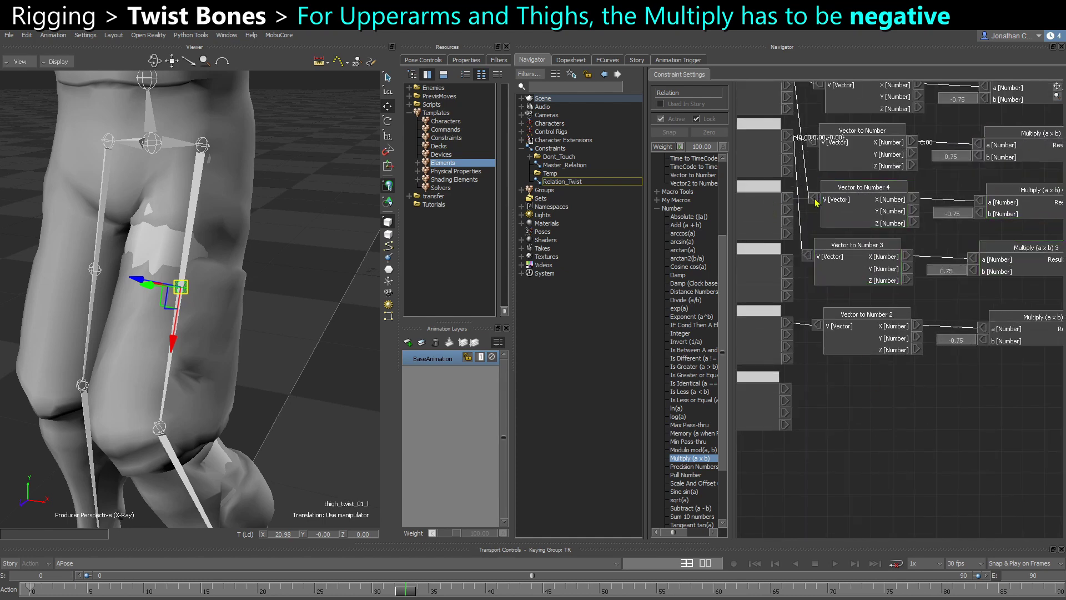
{"action": "right_click", "coordinate": [814, 202]}
{"action": "left_click", "coordinate": [823, 206]}
{"action": "left_click_drag", "start_coordinate": [806, 258], "coordinate": [787, 261]}
{"action": "right_click", "coordinate": [810, 256]}
{"action": "left_click", "coordinate": [819, 258]}
Step: Duplicate the thigh_l node chain, place the copy level with the thigh_r sender, and wire it to thigh_twist_01_r's Rotation
{"action": "left_click_drag", "start_coordinate": [918, 299], "coordinate": [850, 381], "text": "shift"}
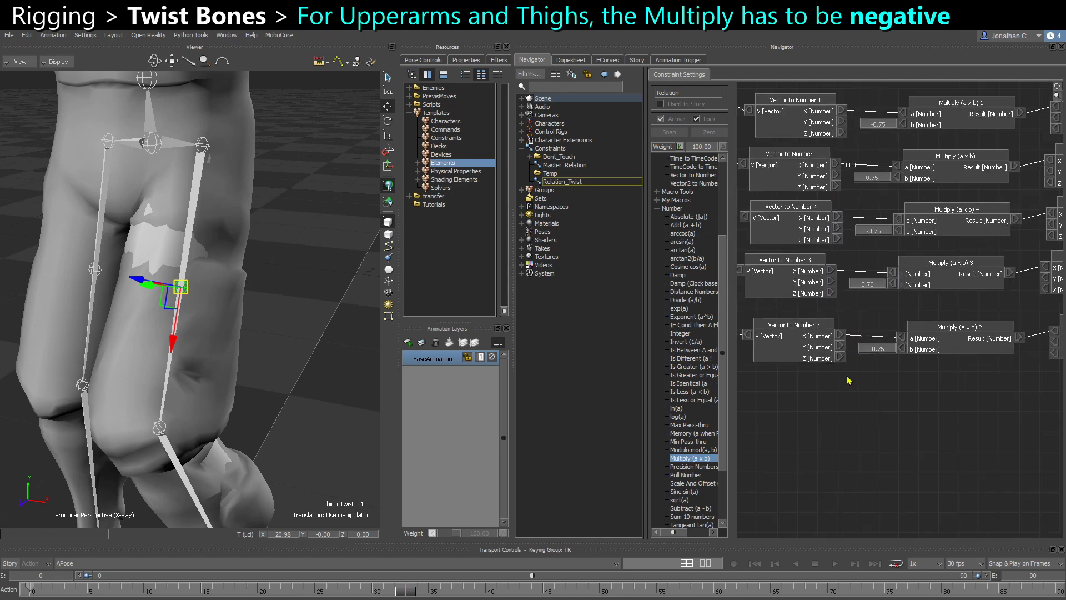
{"action": "scroll", "coordinate": [848, 381], "scroll_direction": "down", "scroll_amount": 1}
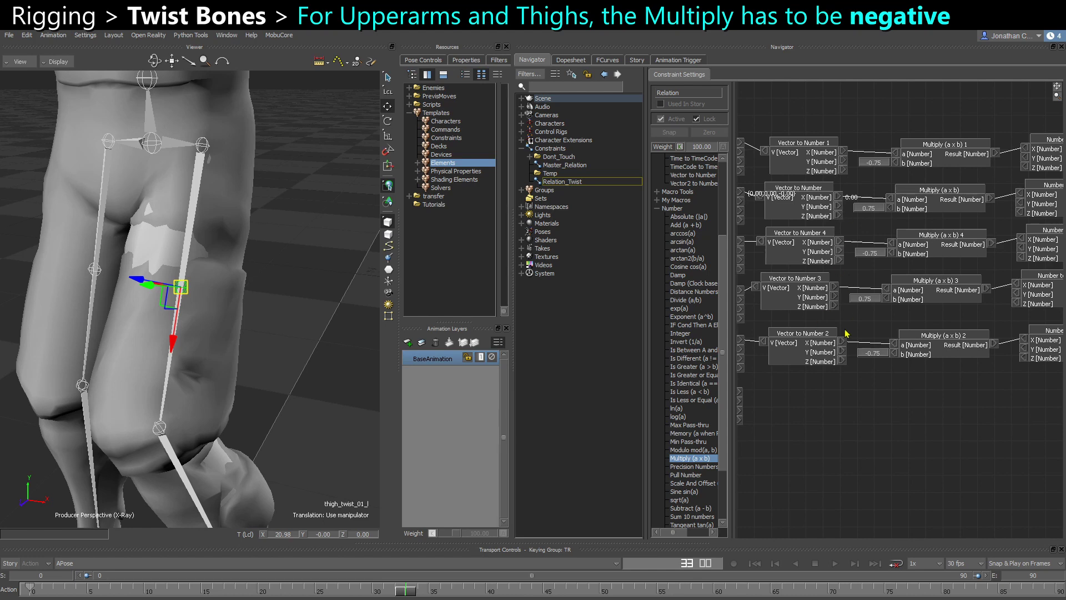
{"action": "left_click_drag", "start_coordinate": [870, 368], "coordinate": [833, 368], "text": "shift"}
{"action": "left_click_drag", "start_coordinate": [781, 381], "coordinate": [999, 353]}
{"action": "key", "text": "ctrl+c"}
{"action": "key", "text": "ctrl+v"}
{"action": "left_click_drag", "start_coordinate": [1052, 453], "coordinate": [1029, 379], "text": "shift"}
{"action": "mouse_move", "coordinate": [965, 382]}
{"action": "left_mouse_down"}
{"action": "mouse_move", "coordinate": [803, 342]}
{"action": "mouse_move", "coordinate": [922, 365]}
{"action": "left_mouse_up"}
{"action": "scroll", "coordinate": [922, 365], "scroll_direction": "up", "scroll_amount": 1}
{"action": "left_click_drag", "start_coordinate": [841, 337], "coordinate": [882, 338]}
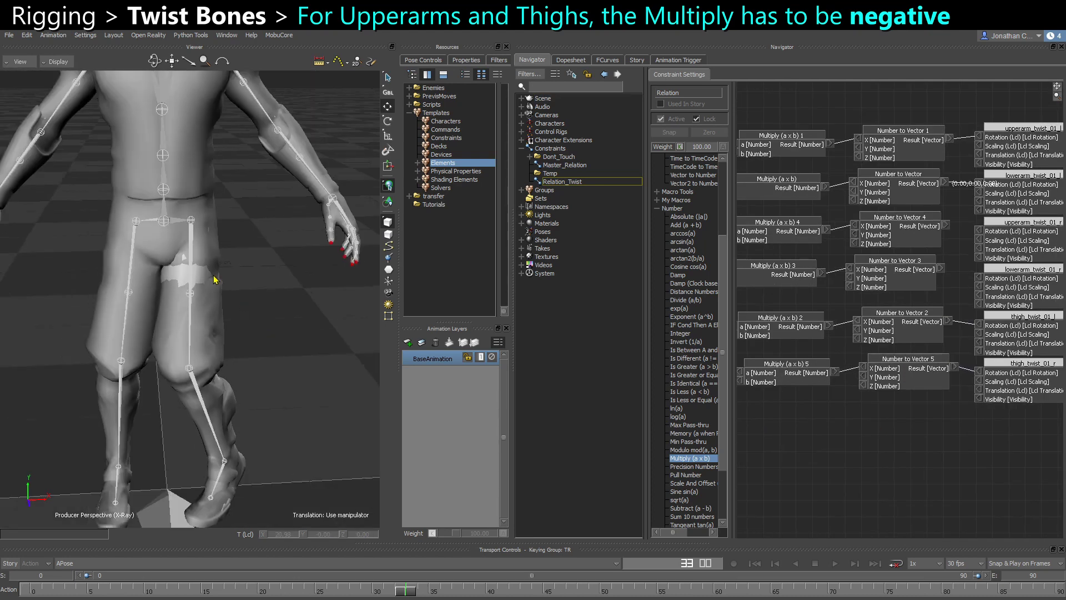
Step: Try rotating the character's right hip effector to test the rig, undo the rotation, and clear the selection
{"action": "left_click_drag", "start_coordinate": [216, 280], "coordinate": [244, 277], "text": "ctrl+shift"}
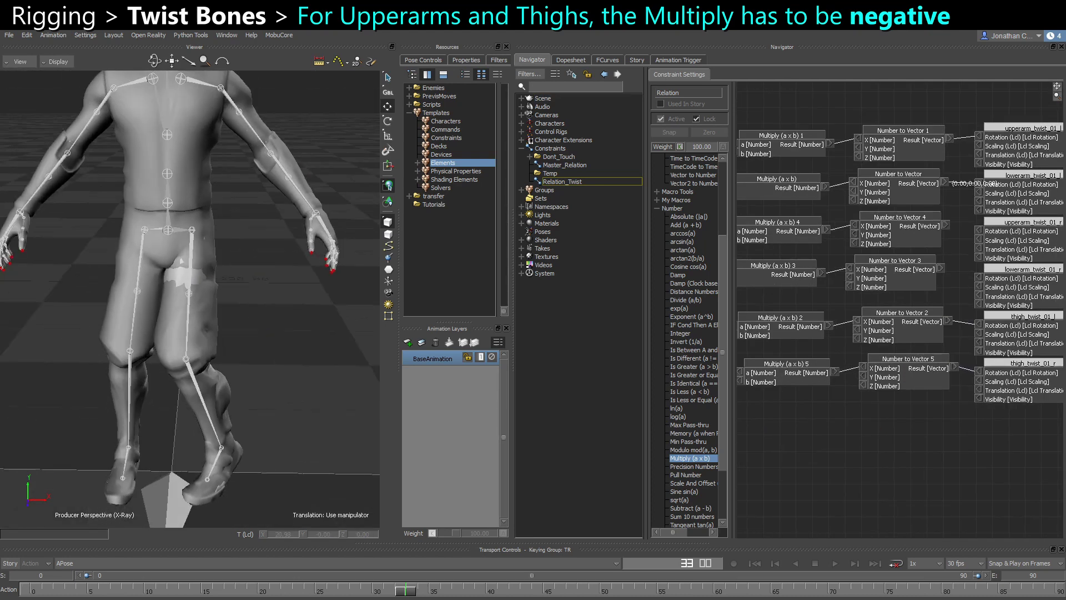
{"action": "left_click", "coordinate": [145, 230]}
{"action": "key", "text": "r"}
{"action": "left_click_drag", "start_coordinate": [132, 252], "coordinate": [102, 272]}
{"action": "key", "text": "ctrl+z"}
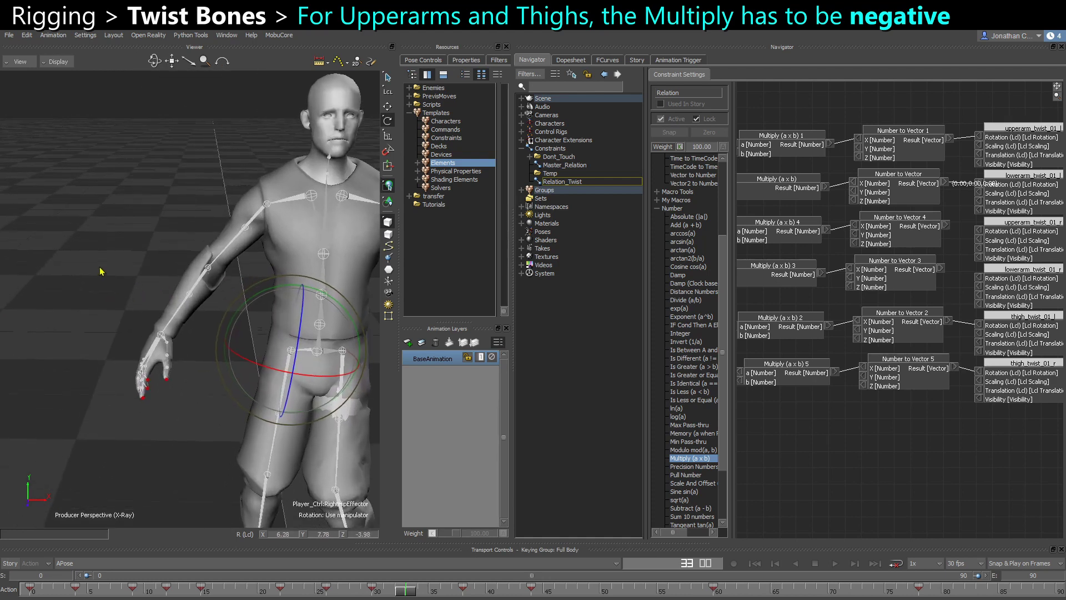
{"action": "left_click", "coordinate": [102, 272]}
{"action": "left_click", "coordinate": [161, 336]}
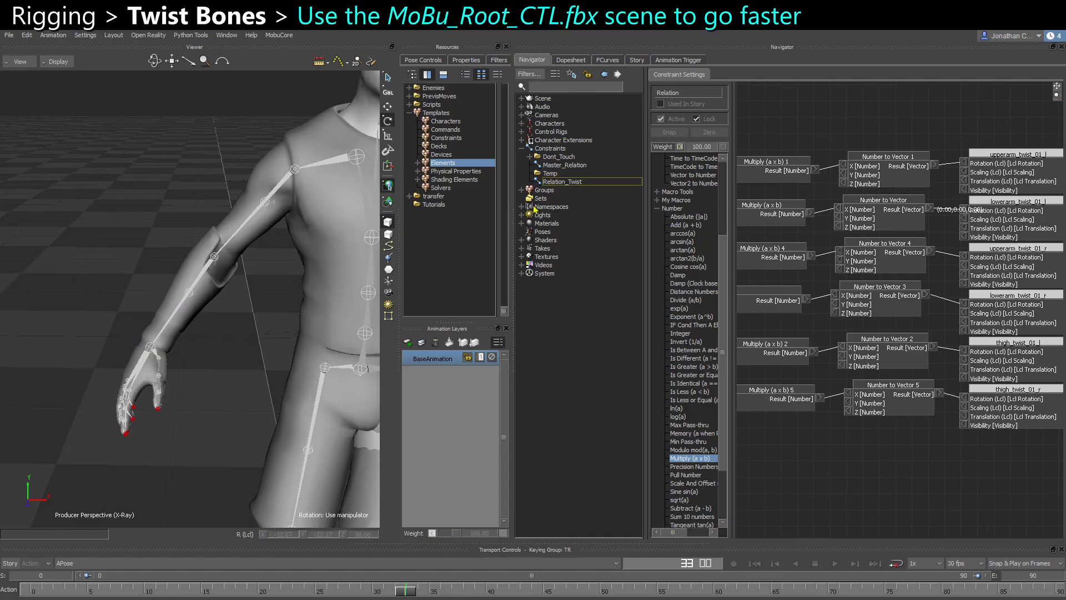
Step: Open the Base_Relation constraint in the Dont_Touch folder and examine its prebuilt forearm twist nodes
{"action": "left_click", "coordinate": [533, 158]}
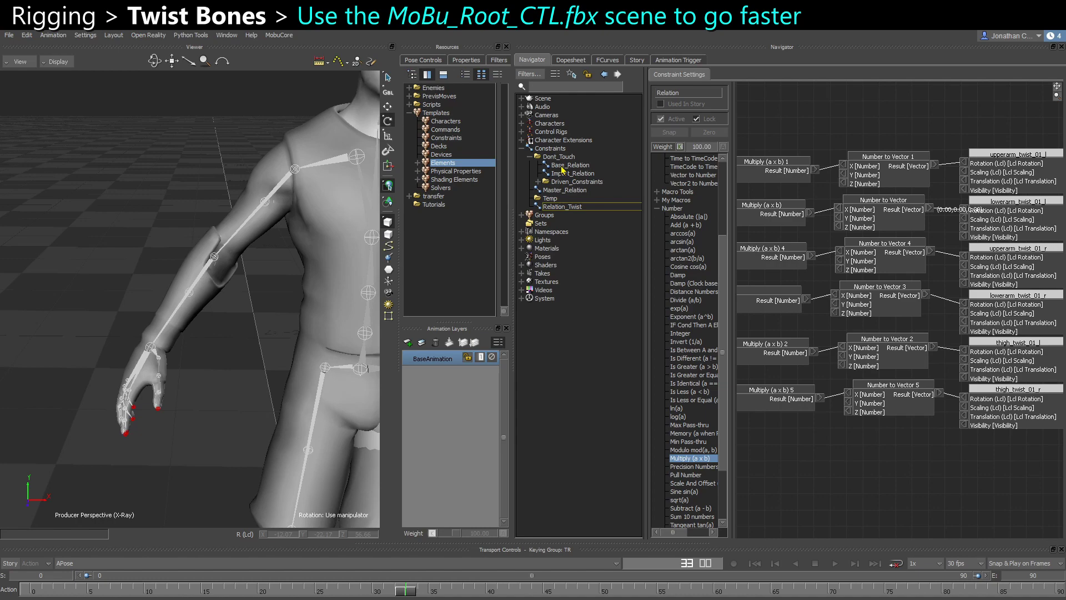
{"action": "left_click", "coordinate": [562, 166]}
{"action": "scroll", "coordinate": [888, 317], "scroll_direction": "down", "scroll_amount": 3}
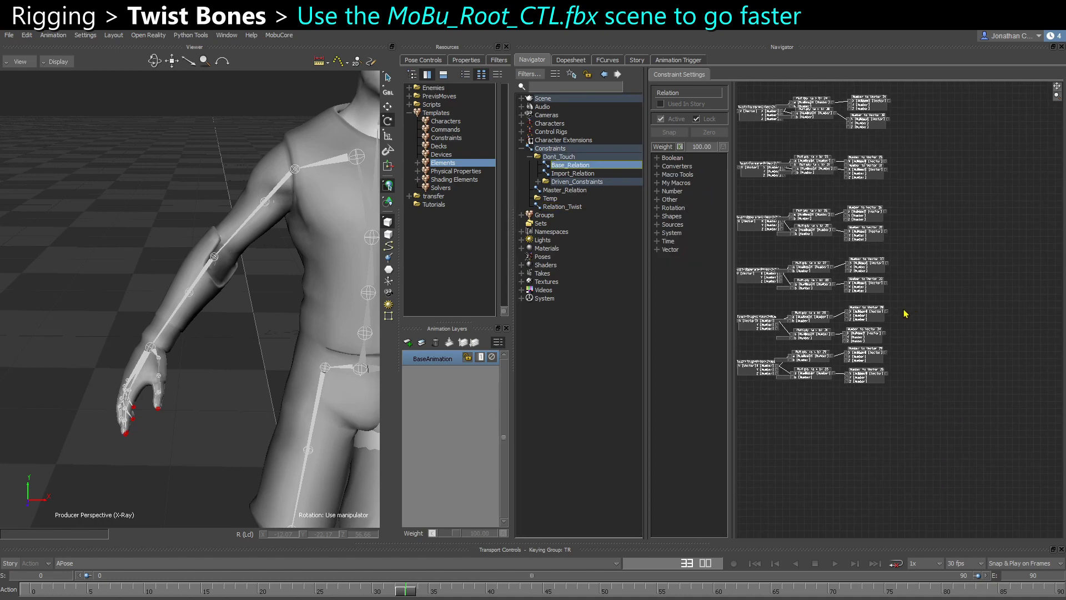
{"action": "left_click_drag", "start_coordinate": [924, 454], "coordinate": [924, 453]}
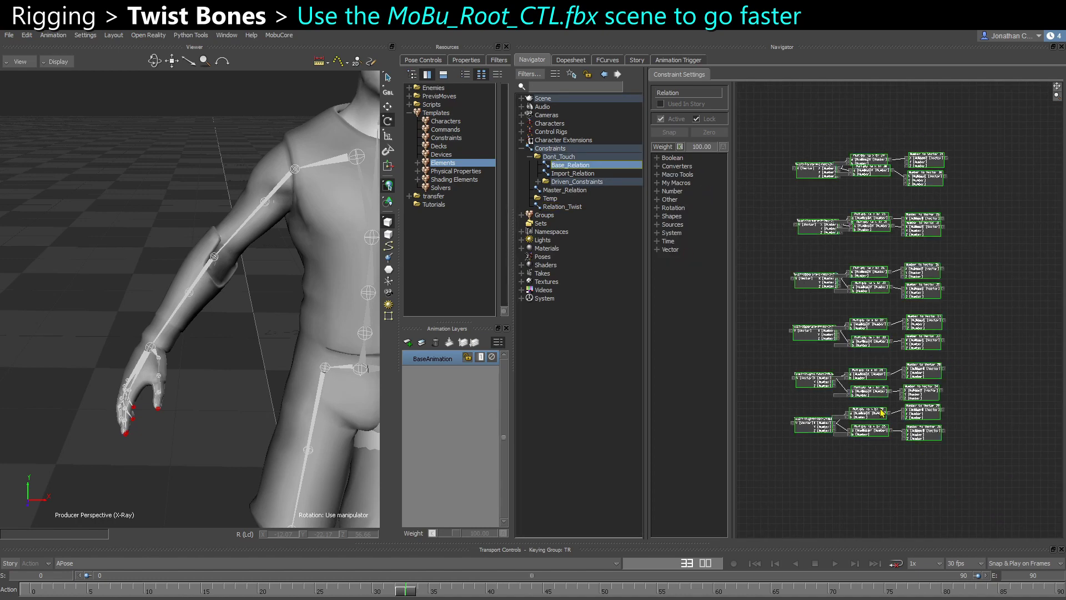
{"action": "left_click", "coordinate": [789, 202]}
{"action": "scroll", "coordinate": [789, 202], "scroll_direction": "up", "scroll_amount": 5}
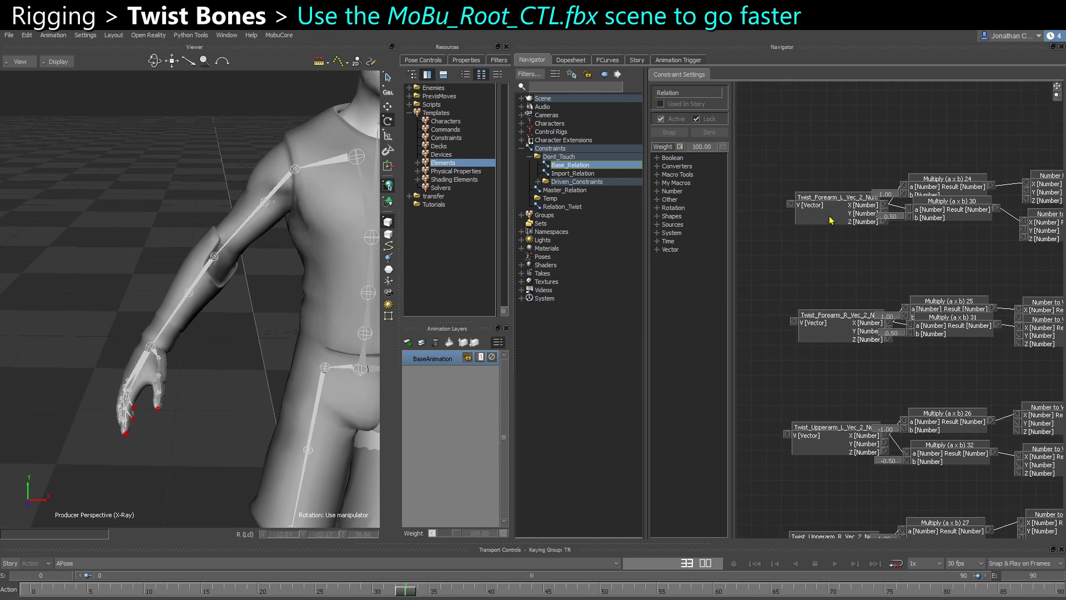
{"action": "scroll", "coordinate": [821, 216], "scroll_direction": "up", "scroll_amount": 2}
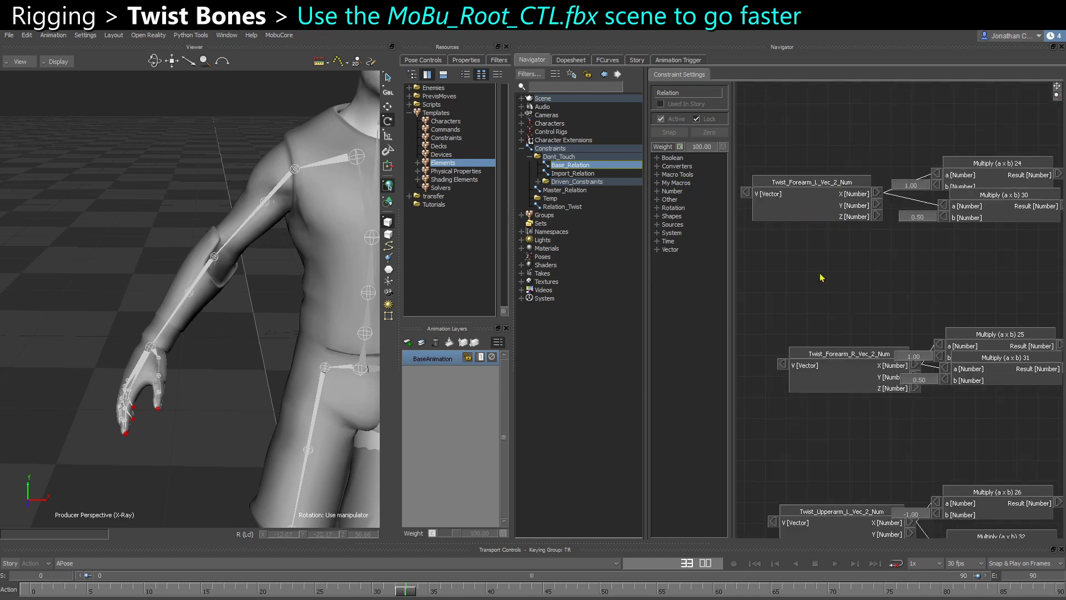
Step: Spread out the left forearm chain by repositioning Twist_Forearm_L_Vec_2_Num and Multiply (a x b) 24
{"action": "left_click_drag", "start_coordinate": [804, 205], "coordinate": [814, 209]}
{"action": "left_click", "coordinate": [815, 218]}
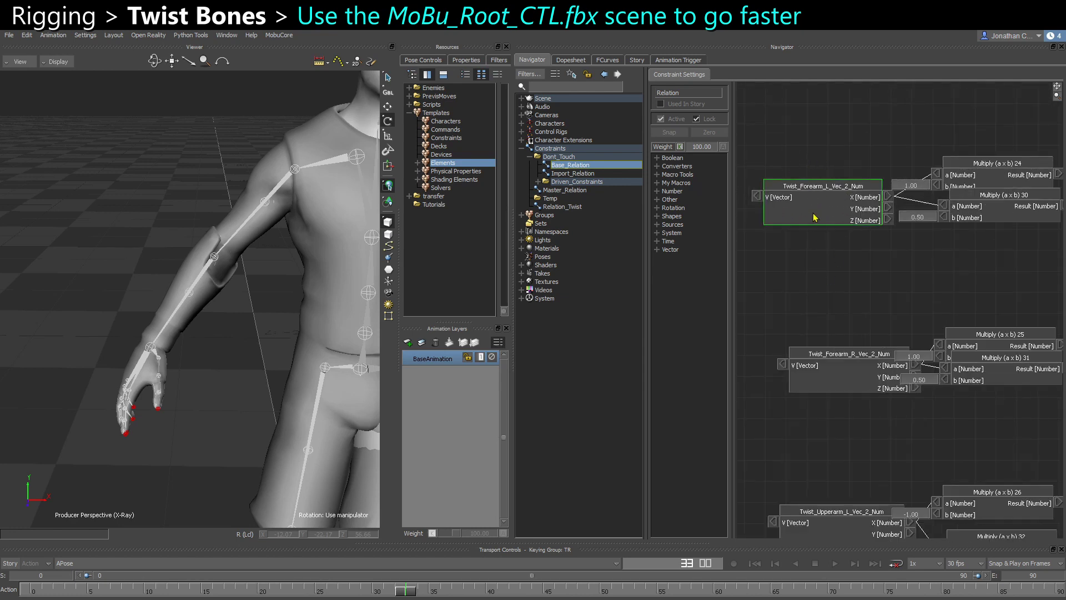
{"action": "middle_click_drag", "start_coordinate": [890, 255], "coordinate": [837, 269]}
{"action": "middle_click_drag", "start_coordinate": [941, 249], "coordinate": [836, 282]}
{"action": "left_click_drag", "start_coordinate": [842, 177], "coordinate": [996, 210]}
{"action": "left_click", "coordinate": [815, 321]}
{"action": "middle_click_drag", "start_coordinate": [772, 289], "coordinate": [946, 267]}
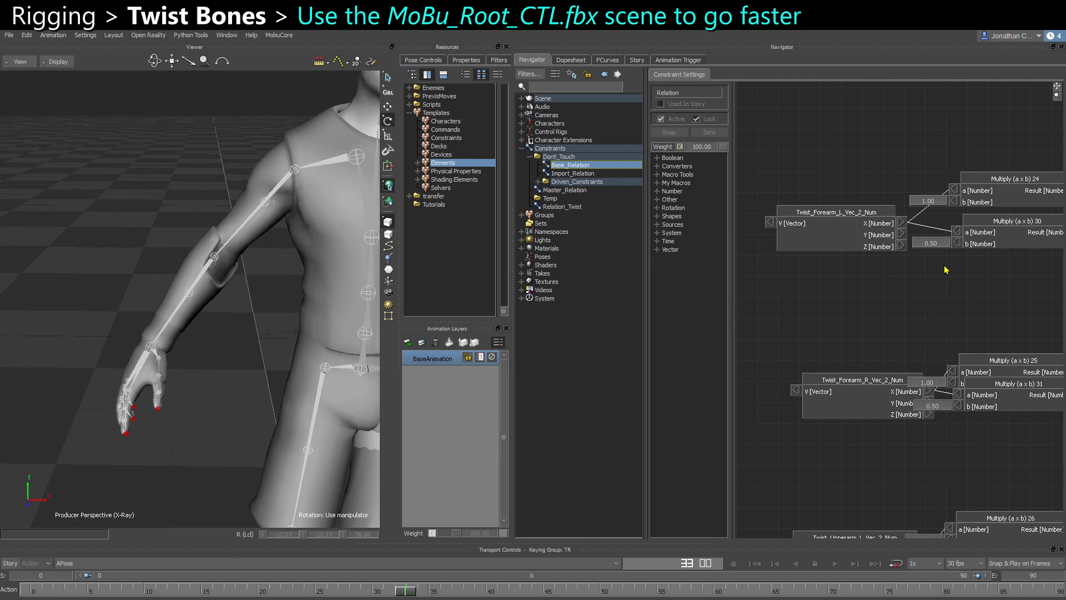
Step: Review the left forearm chain's outputs and move the Twist_Forearm_R_Vec_2_Num node clear of its Multiply value fields
{"action": "left_click_drag", "start_coordinate": [953, 253], "coordinate": [845, 267], "text": "shift"}
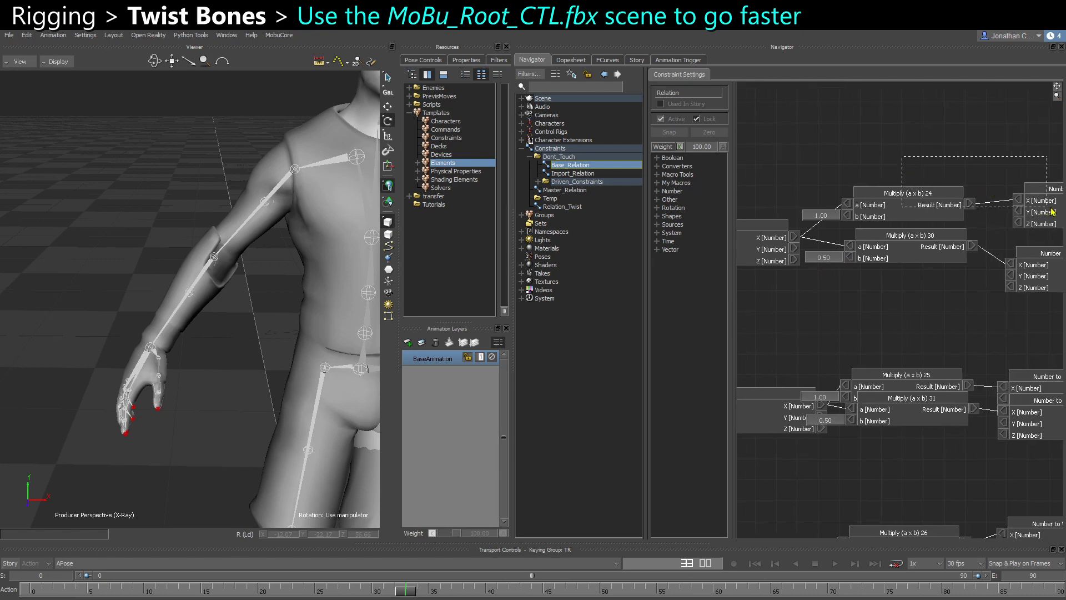
{"action": "left_click_drag", "start_coordinate": [1052, 209], "coordinate": [1051, 208]}
{"action": "left_click_drag", "start_coordinate": [960, 294], "coordinate": [1031, 249]}
{"action": "left_click_drag", "start_coordinate": [861, 358], "coordinate": [967, 295], "text": "shift"}
{"action": "left_click_drag", "start_coordinate": [875, 327], "coordinate": [846, 329]}
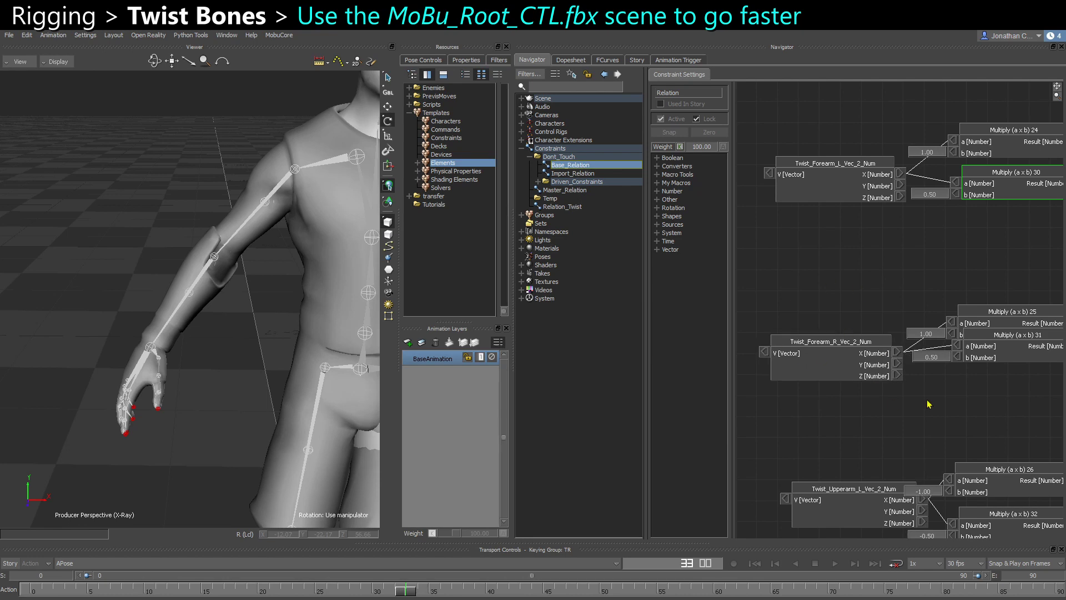
Step: Look through the Base_Relation chains from the right forearm down to the upper arms and thighs, and view them all together
{"action": "left_click_drag", "start_coordinate": [1026, 281], "coordinate": [922, 276], "text": "shift"}
{"action": "left_click_drag", "start_coordinate": [1046, 321], "coordinate": [1047, 325]}
{"action": "left_click_drag", "start_coordinate": [948, 386], "coordinate": [1025, 354]}
{"action": "left_click_drag", "start_coordinate": [789, 500], "coordinate": [831, 276], "text": "shift"}
{"action": "left_click_drag", "start_coordinate": [824, 465], "coordinate": [846, 263], "text": "shift"}
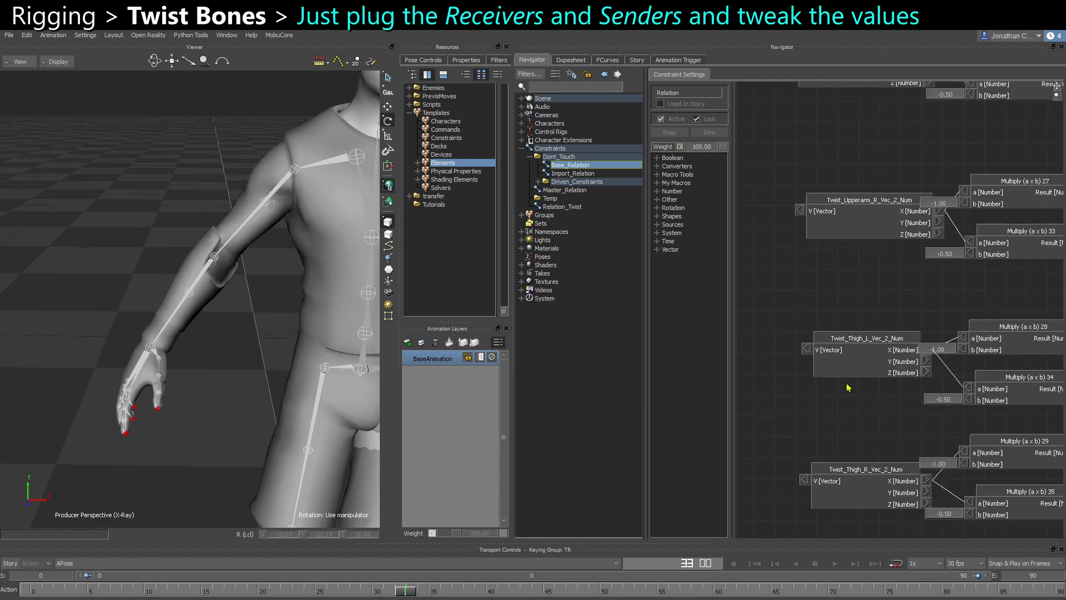
{"action": "left_click_drag", "start_coordinate": [911, 522], "coordinate": [896, 407], "text": "shift"}
{"action": "left_click_drag", "start_coordinate": [855, 448], "coordinate": [767, 376], "text": "ctrl"}
{"action": "left_click_drag", "start_coordinate": [768, 296], "coordinate": [778, 322]}
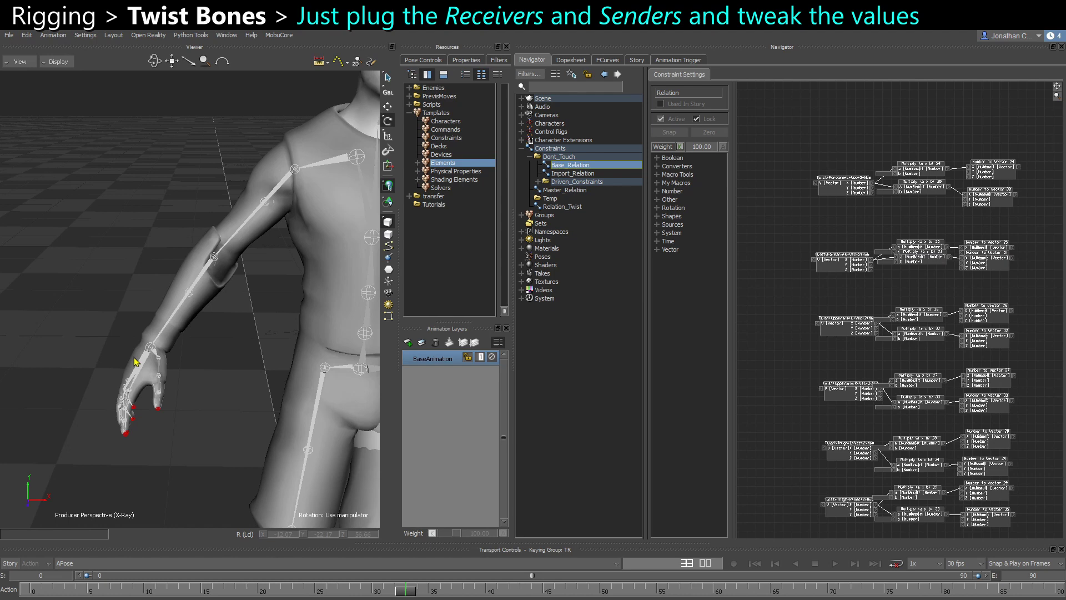
Step: Select the upperarm_r bone and review the whole Base_Relation graph, including the connected node group above the twist chains
{"action": "left_click", "coordinate": [284, 186]}
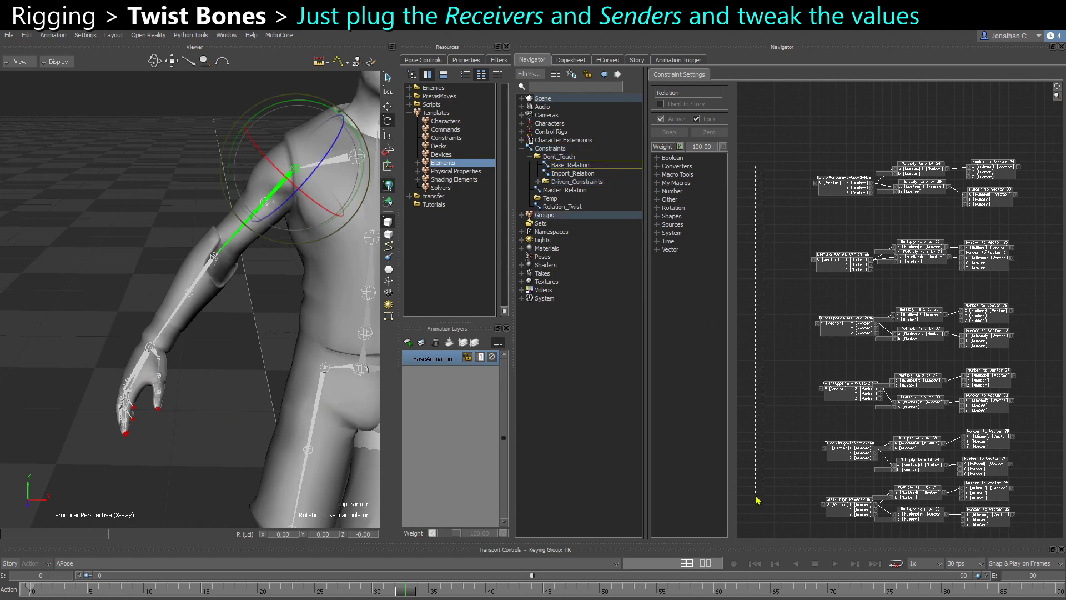
{"action": "left_click_drag", "start_coordinate": [855, 471], "coordinate": [782, 450], "text": "shift"}
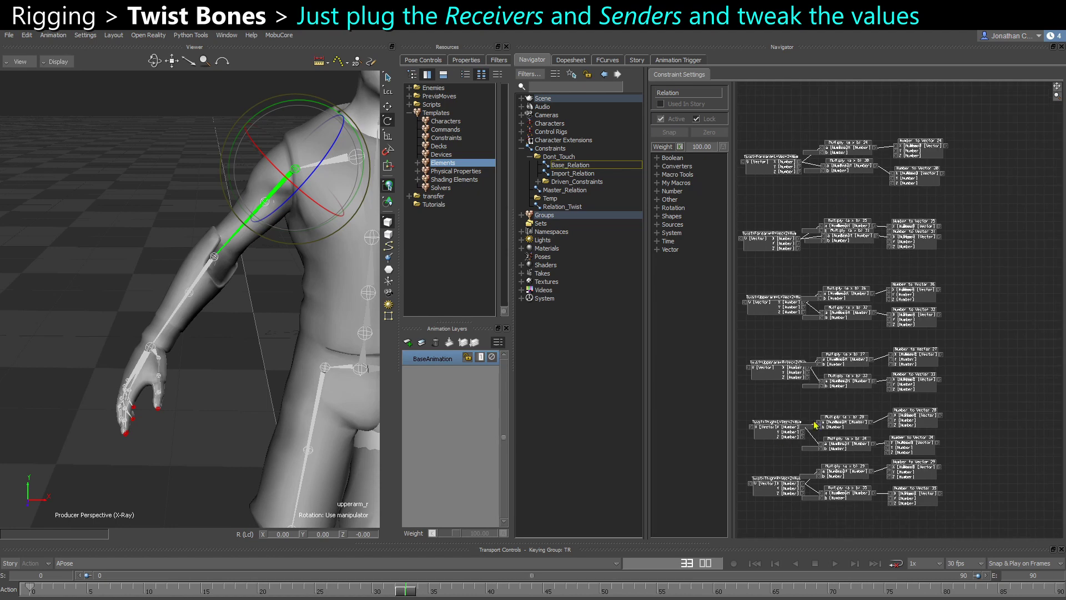
{"action": "left_click_drag", "start_coordinate": [949, 257], "coordinate": [923, 253], "text": "shift"}
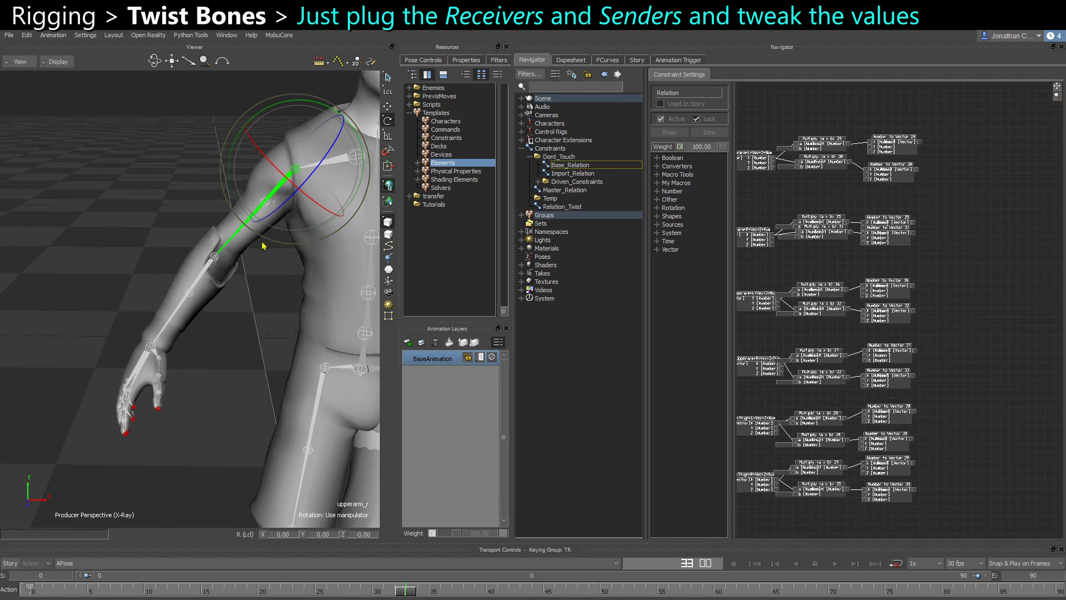
{"action": "left_click_drag", "start_coordinate": [940, 118], "coordinate": [1026, 522]}
{"action": "left_click_drag", "start_coordinate": [910, 393], "coordinate": [956, 385], "text": "shift"}
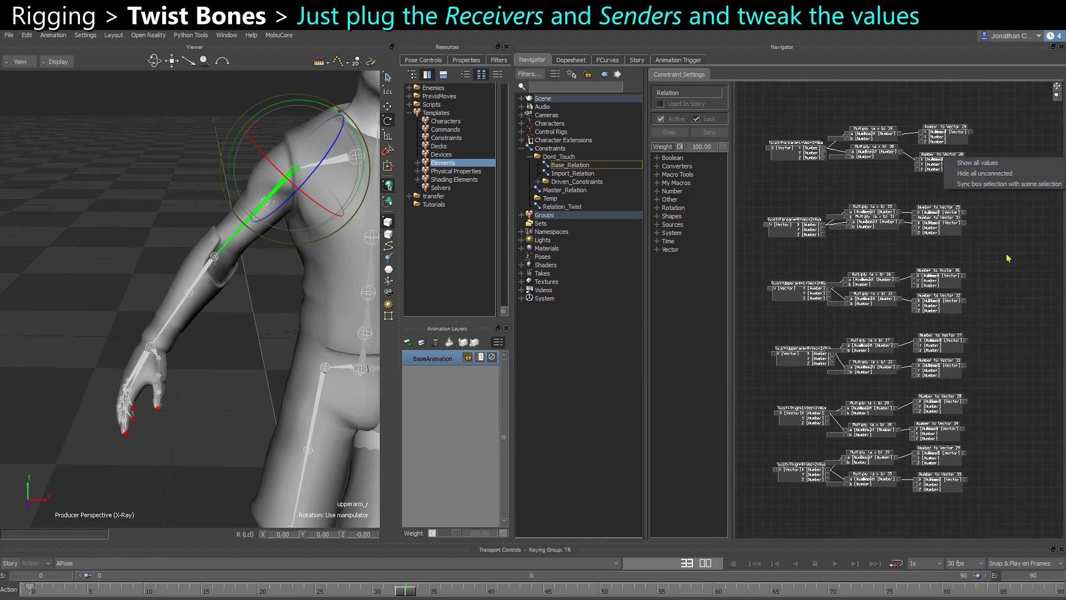
{"action": "scroll", "coordinate": [973, 229], "scroll_direction": "down", "scroll_amount": 3}
{"action": "left_click_drag", "start_coordinate": [963, 228], "coordinate": [954, 332], "text": "shift"}
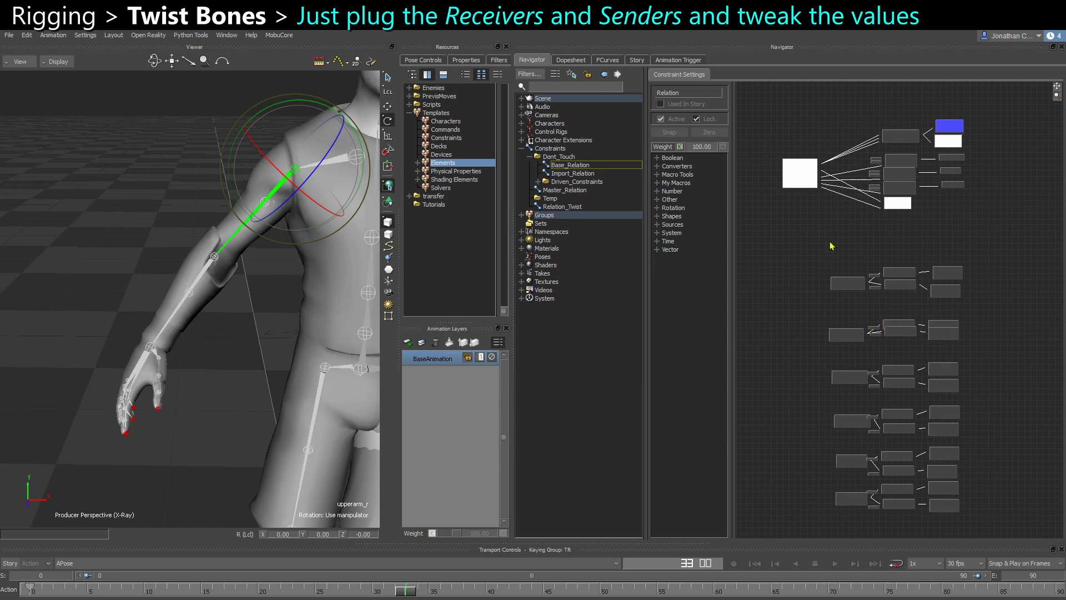